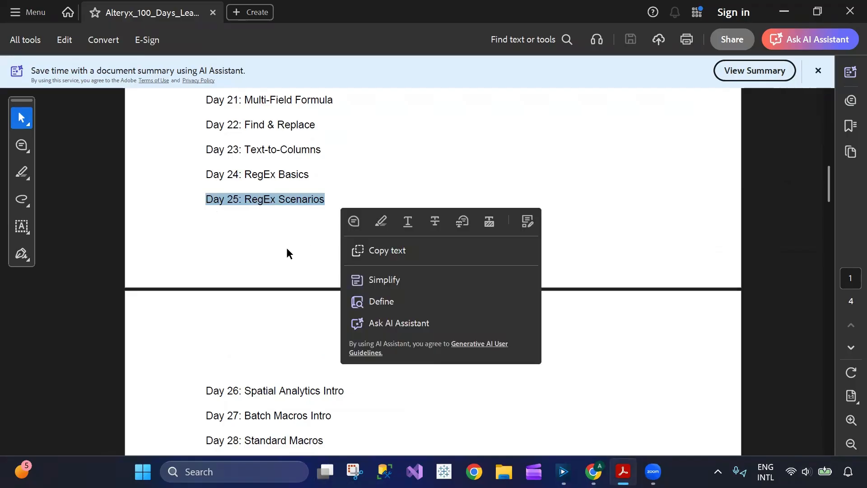
Mark the Day 25 RegEx Scenarios and Day 24 RegEx Basics entries in the learning plan.
drag(327, 202, 213, 210)
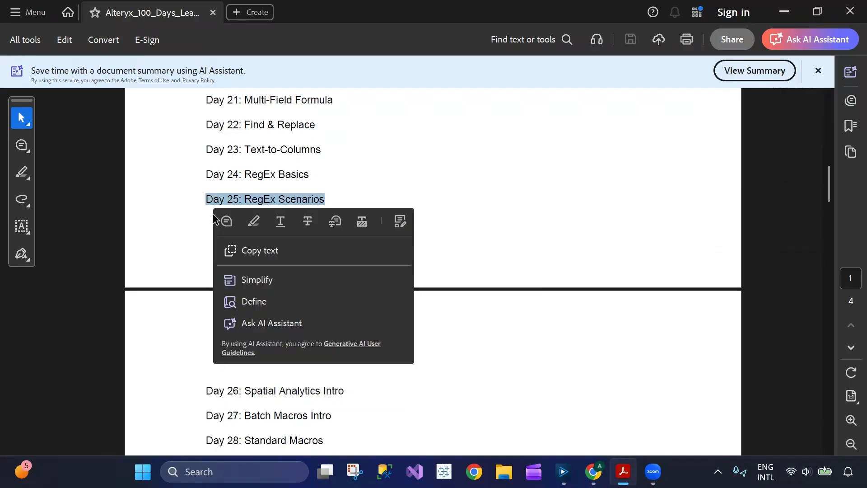
click(193, 252)
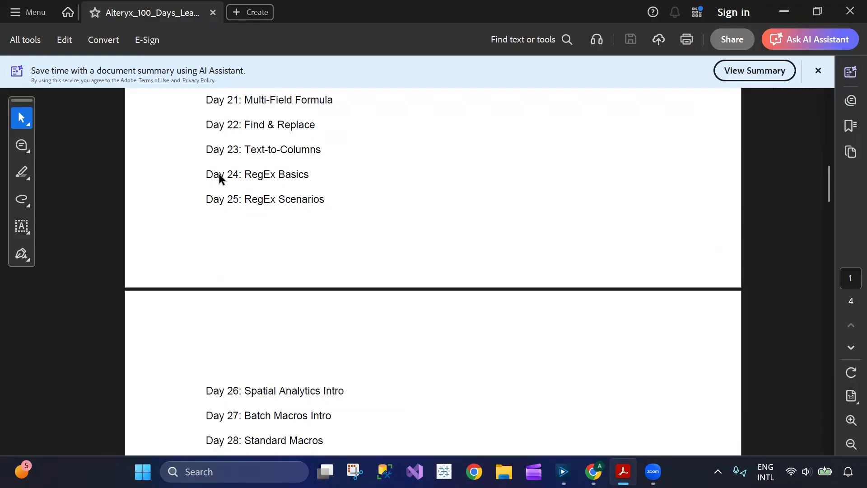
drag(203, 173, 291, 172)
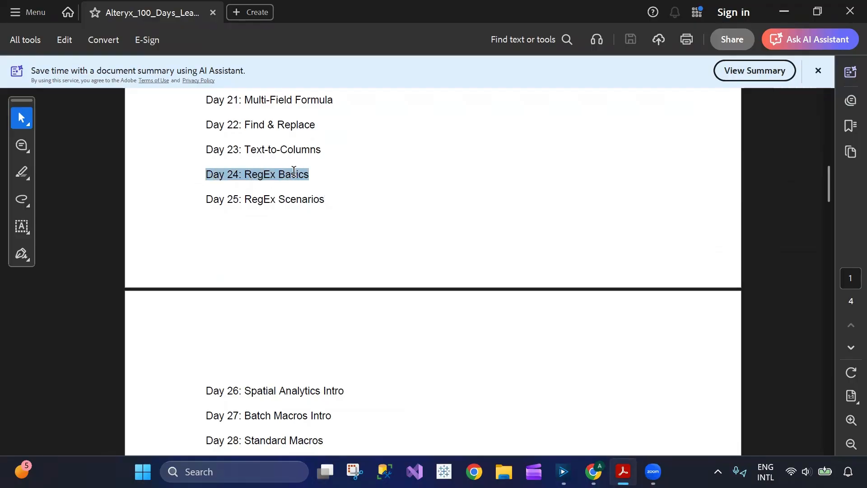
click(261, 188)
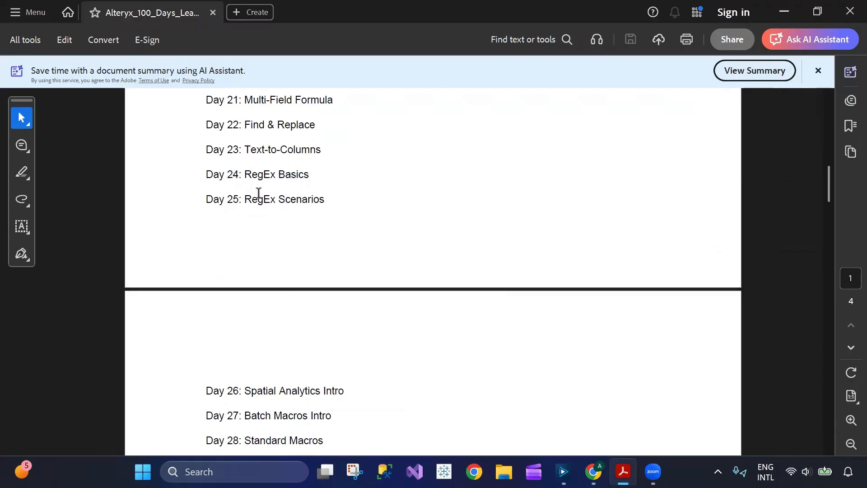
Switch to Alteryx Designer and review the RegEx notes and exercise containers in the Regex Scenarios workflow.
click(563, 471)
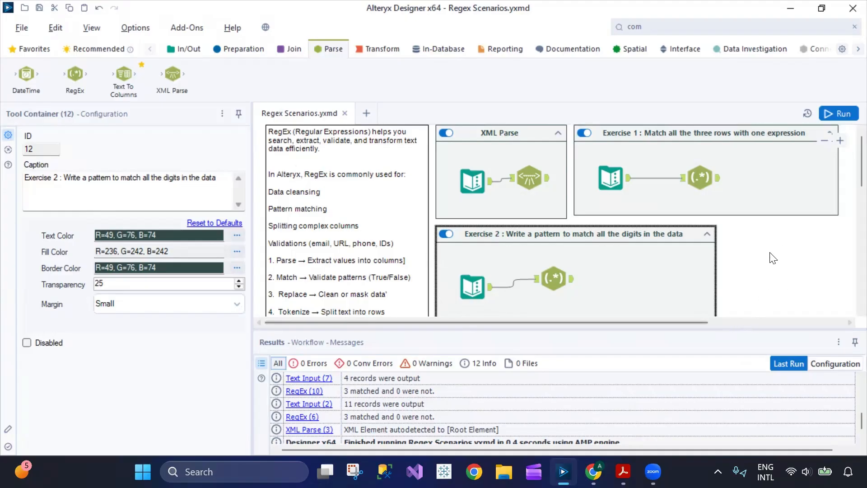
scroll(767, 258, down, 3)
scroll(766, 258, down, 3)
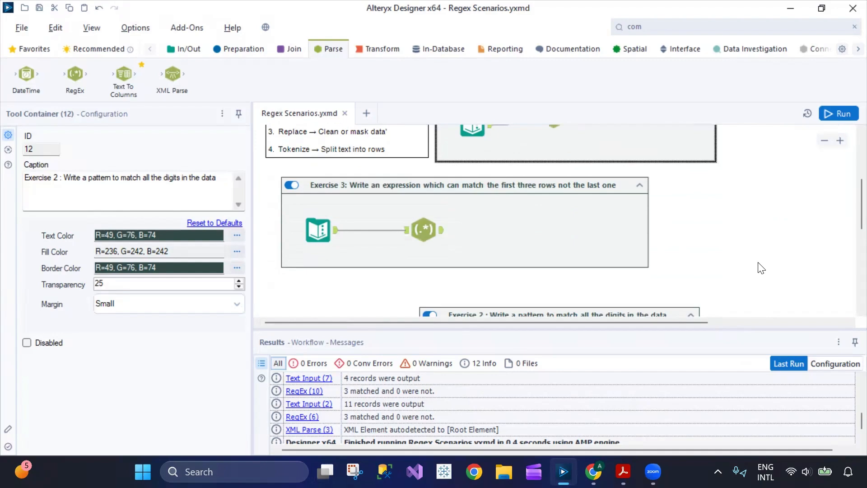
scroll(761, 268, down, 3)
scroll(761, 269, up, 6)
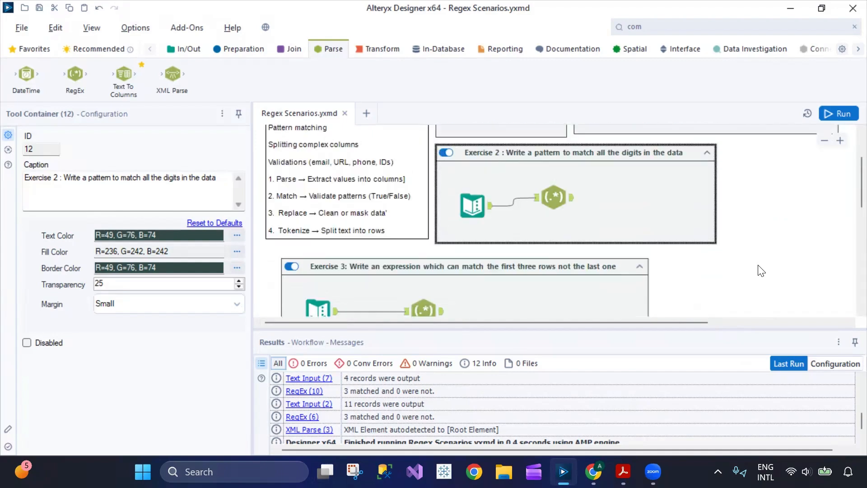
scroll(762, 271, up, 3)
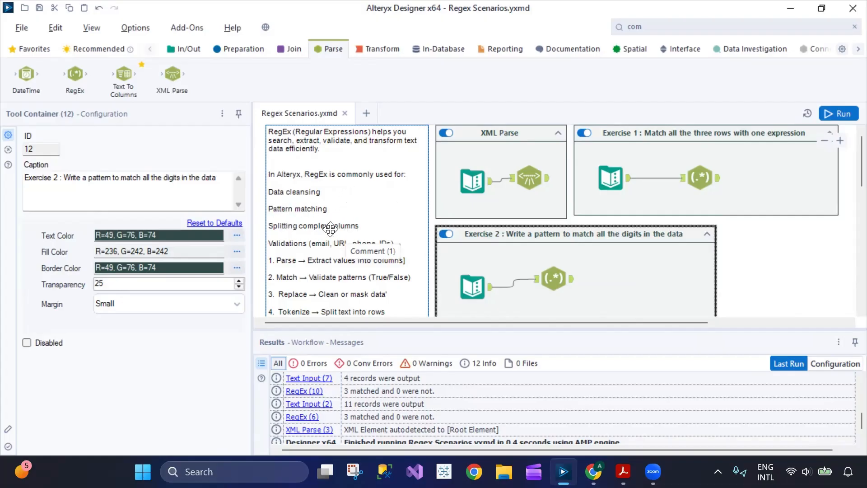
scroll(369, 224, down, 1)
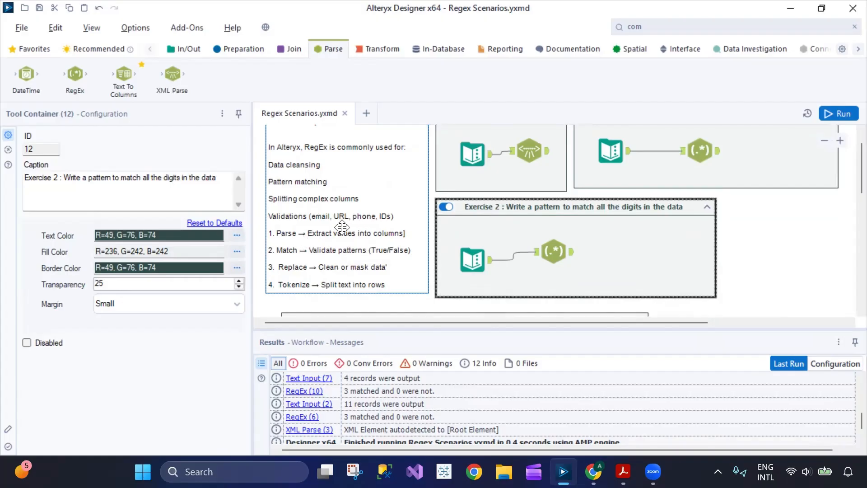
scroll(387, 226, down, 1)
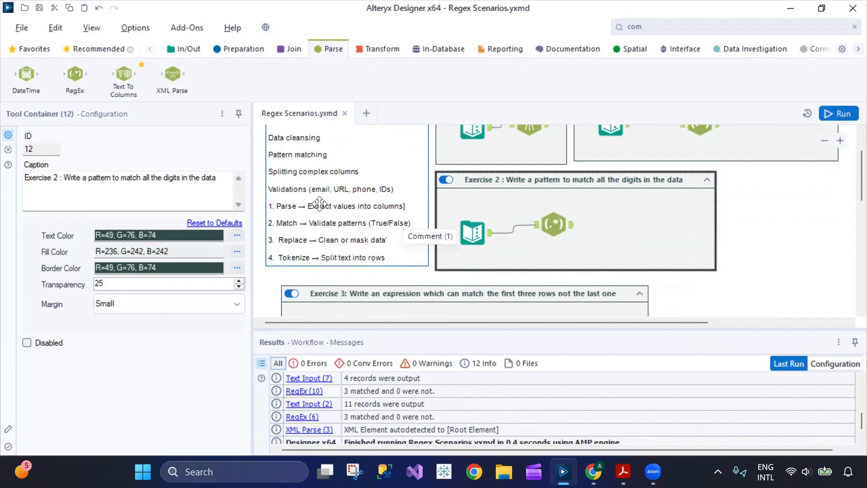
Place a temporary RegEx tool beside Exercise 2 to inspect its output methods, and delete it.
drag(75, 74, 769, 231)
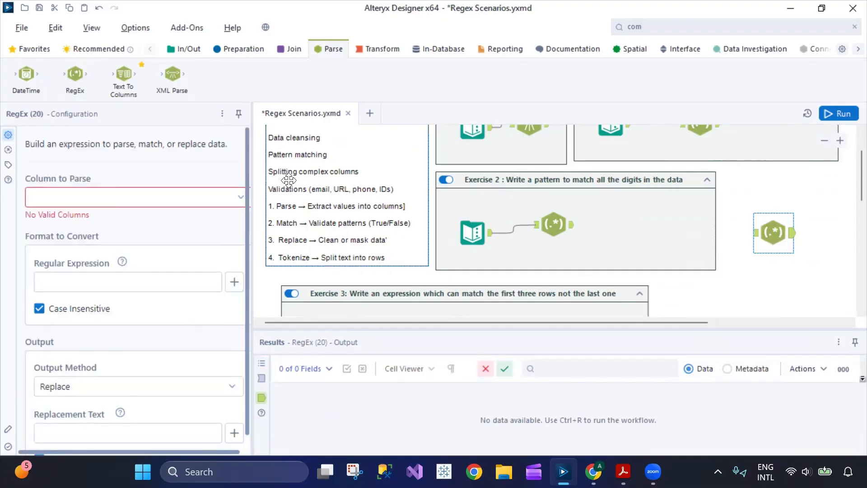
click(179, 394)
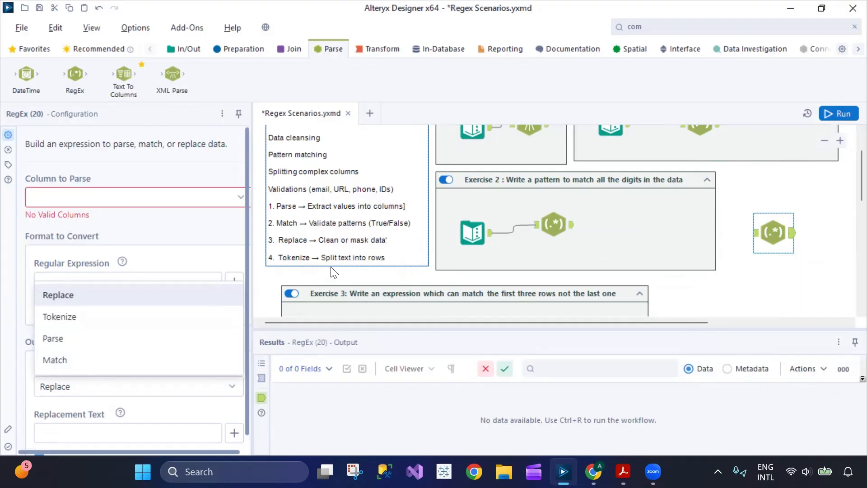
click(771, 227)
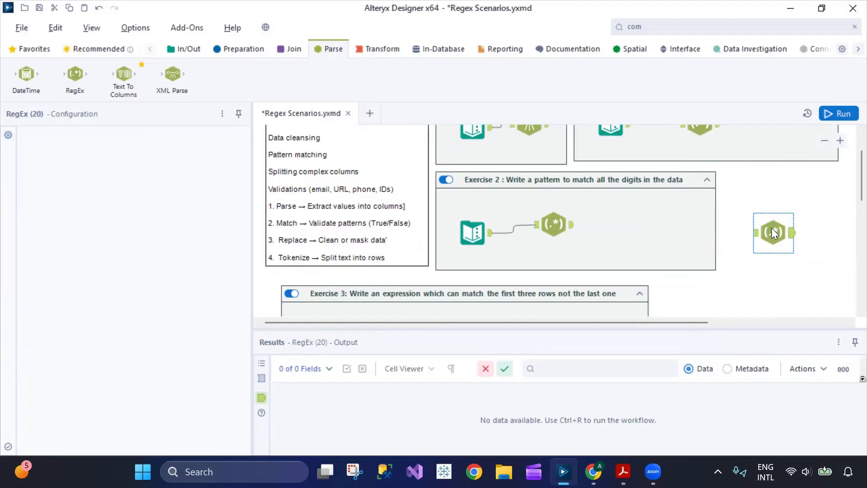
key(Delete)
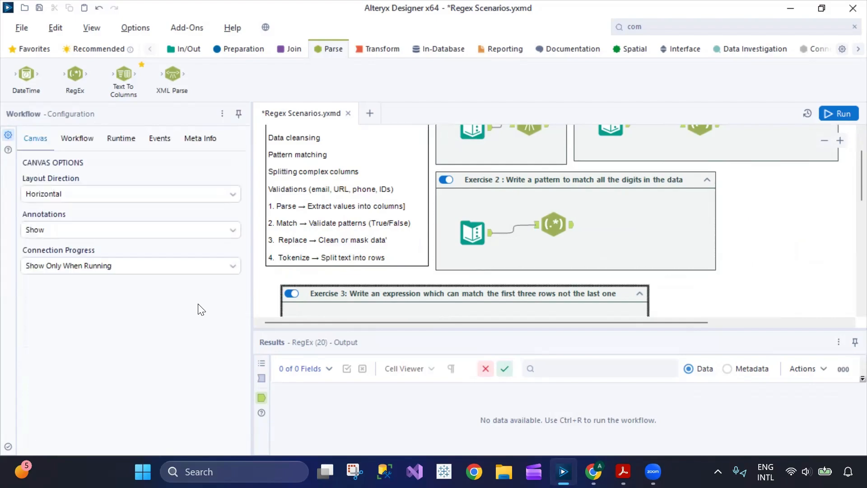
Open the example workflow for the XML Parse tool.
scroll(371, 272, up, 2)
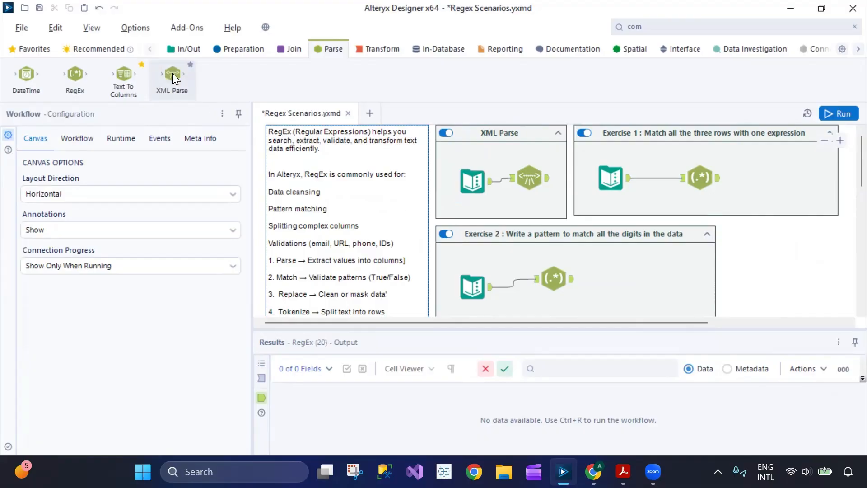
right_click(173, 73)
click(214, 111)
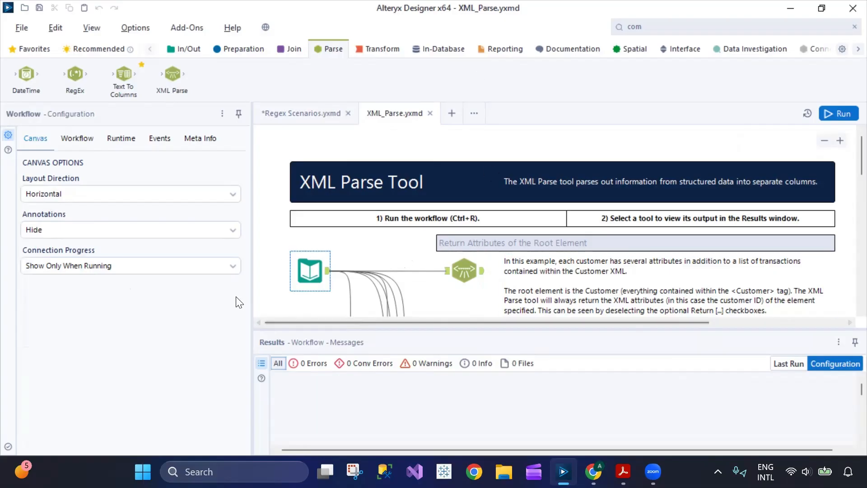
Look through the built-in tutorials, sample workflows and sample datasets without opening any file.
click(231, 29)
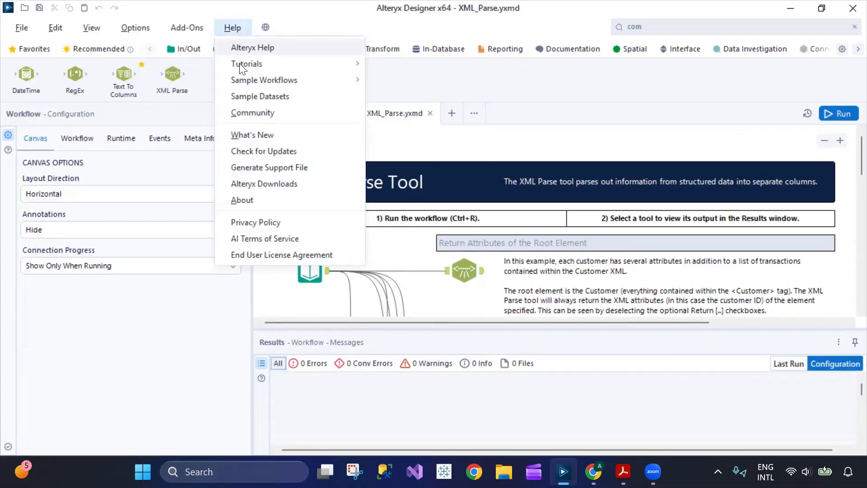
mouse_move(244, 83)
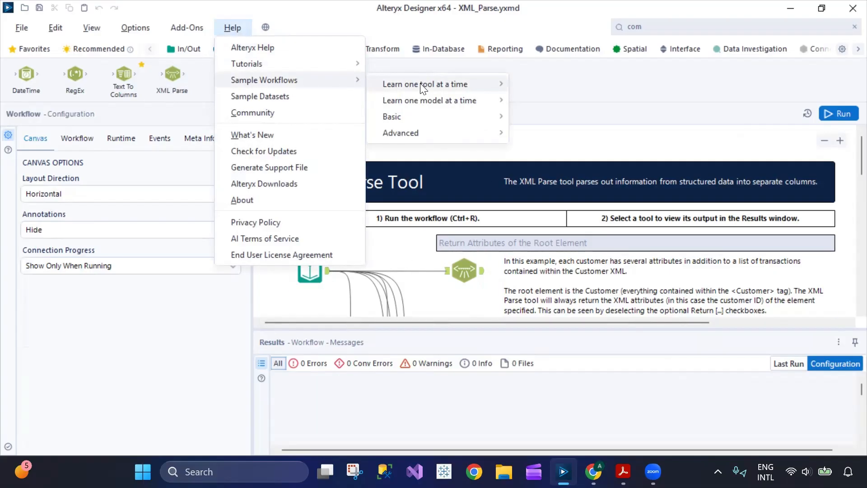
mouse_move(421, 87)
mouse_move(280, 66)
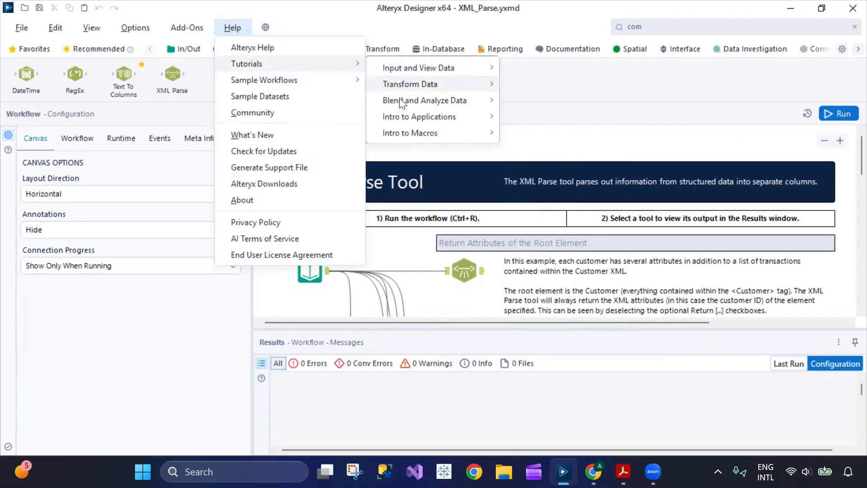
mouse_move(412, 133)
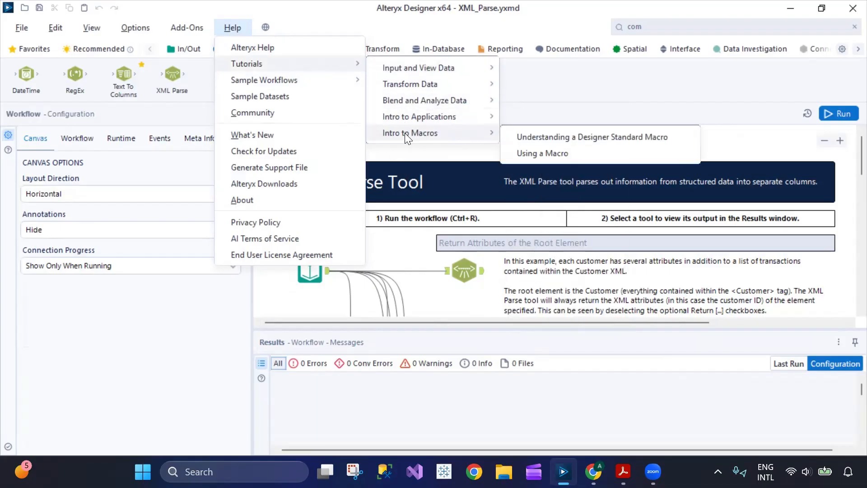
mouse_move(477, 118)
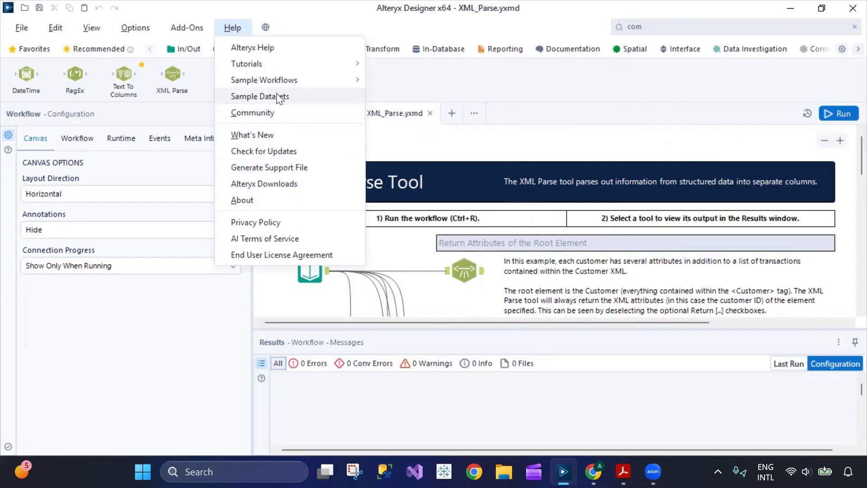
click(304, 95)
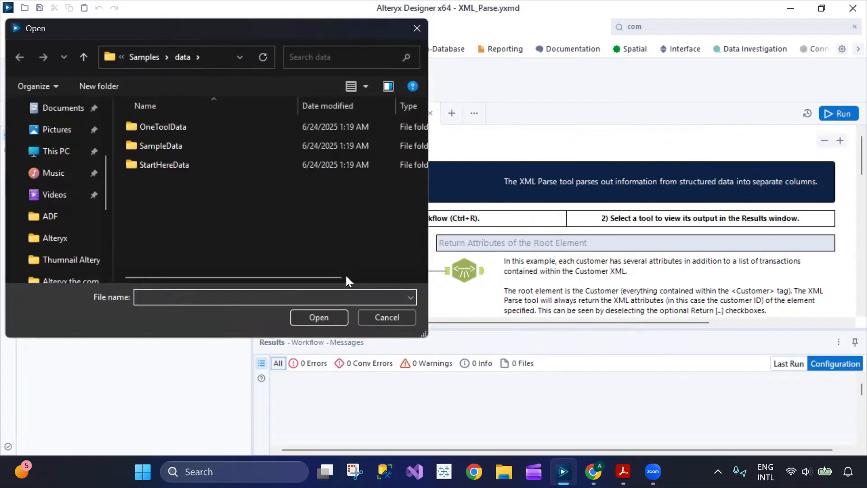
click(373, 319)
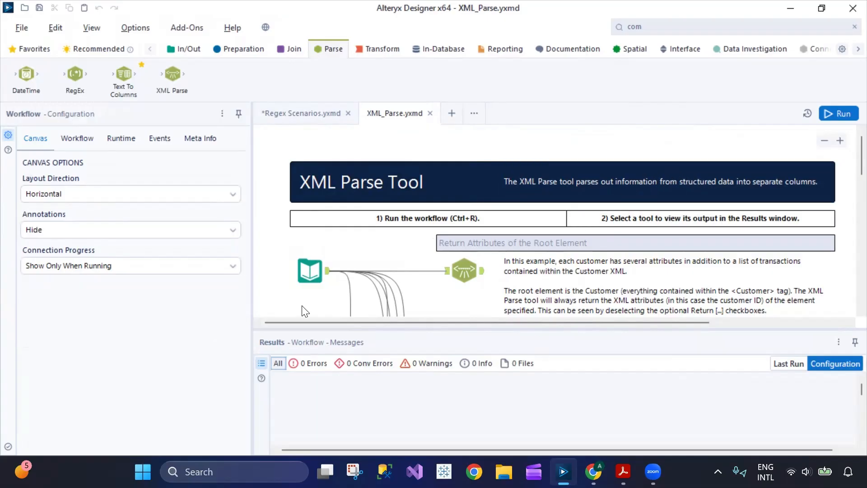
Preview the customer XML input and run the example to view the root-element XML Parse output.
click(307, 277)
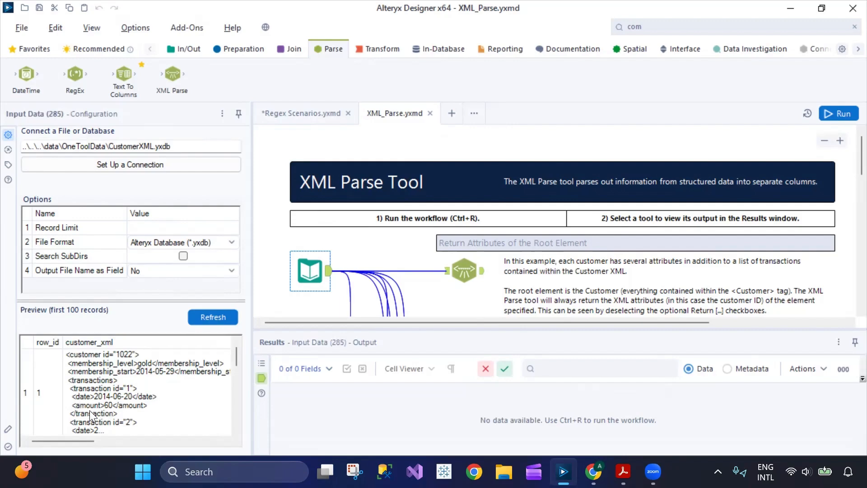
scroll(143, 418, down, 5)
click(480, 275)
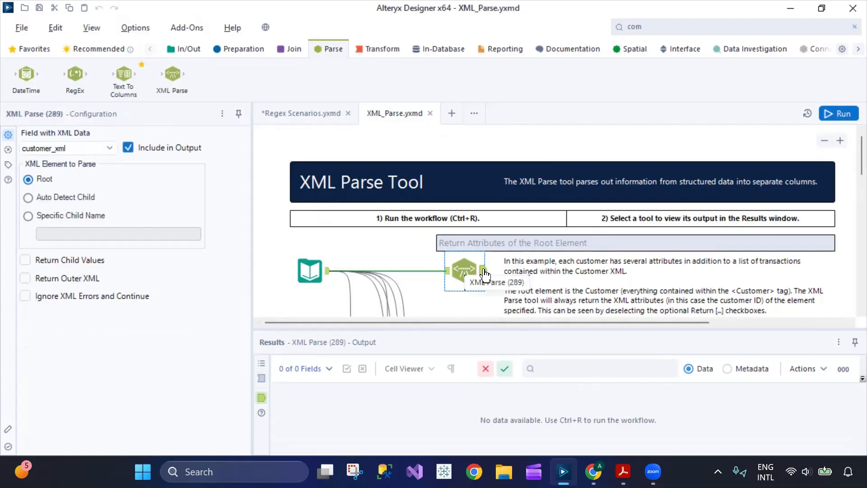
click(833, 115)
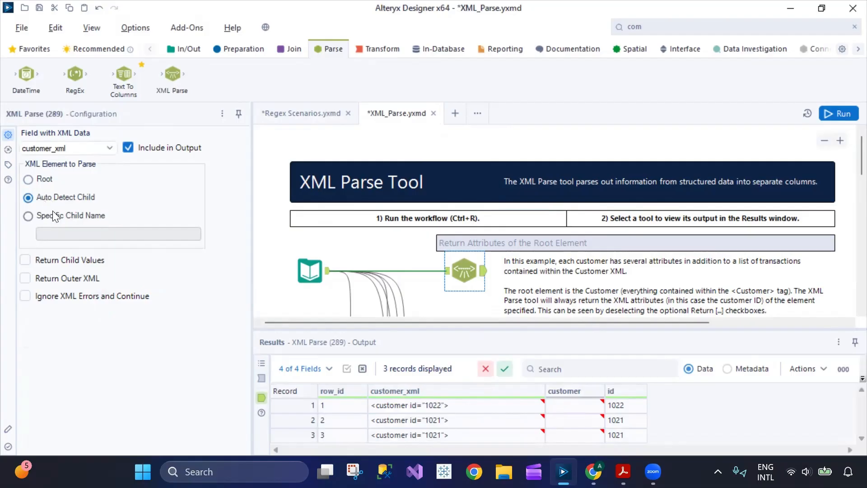
Set XML Parse to Auto Detect Child with Return Child Values and Ignore XML Errors and Continue enabled, and rerun the workflow.
click(25, 260)
click(25, 279)
click(25, 295)
click(842, 116)
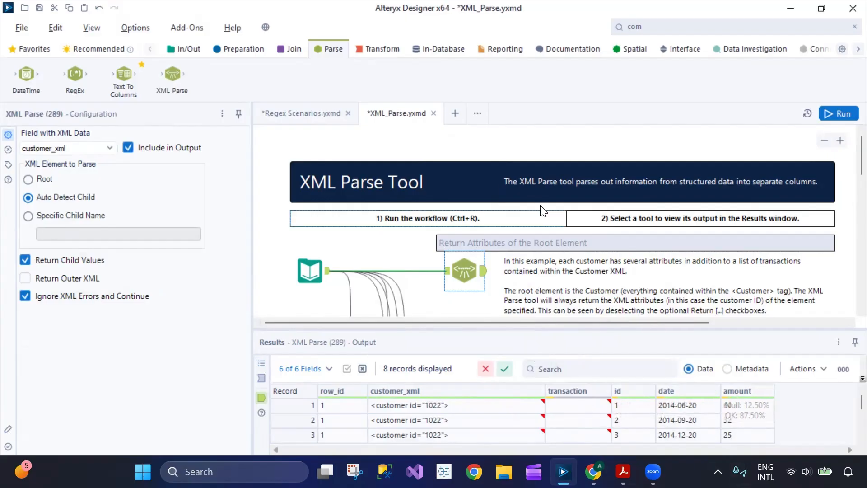
Close the XML_Parse example without saving and view the Orders data in the XML Parse container's Text Input tool.
click(433, 118)
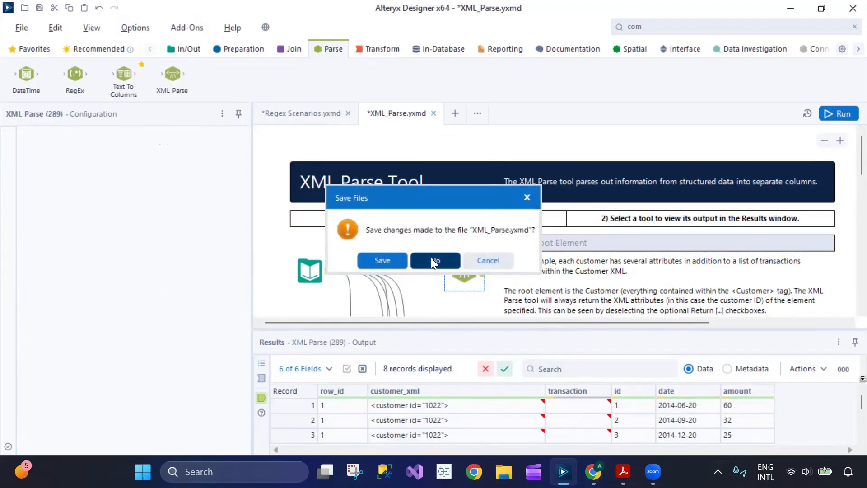
click(432, 257)
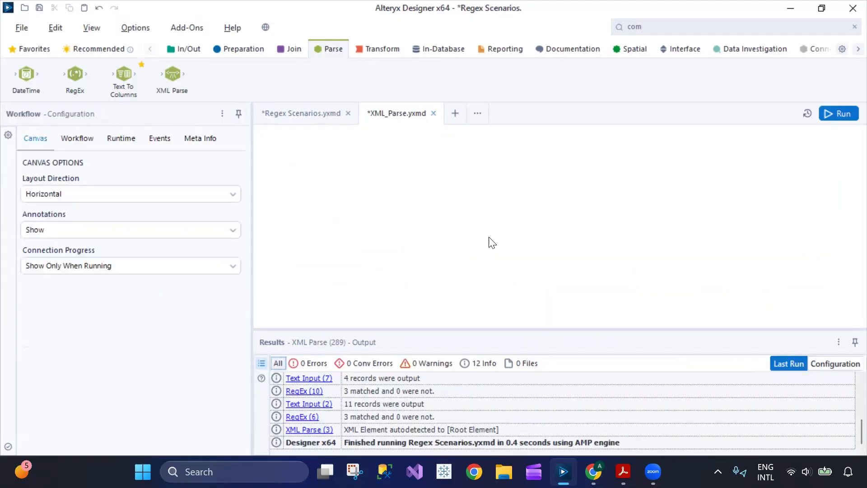
click(477, 179)
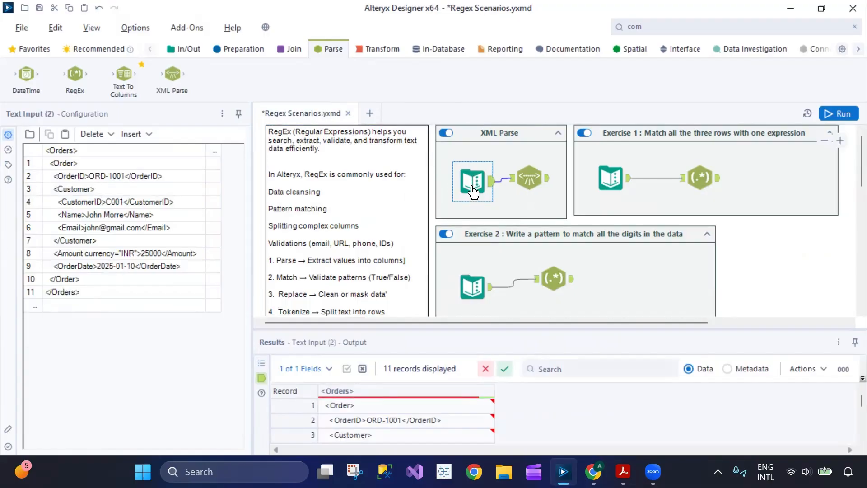
Show where the Text Input tool is found by viewing the In/Out category and searching the tools for "text".
click(198, 51)
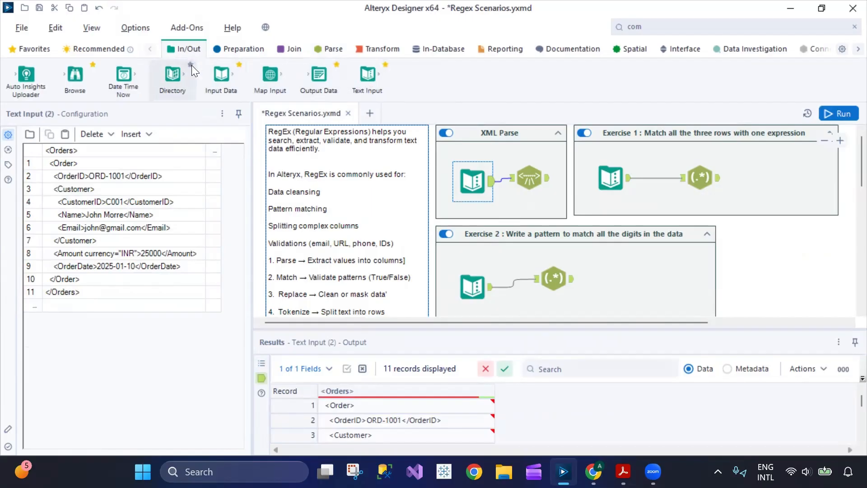
click(663, 28)
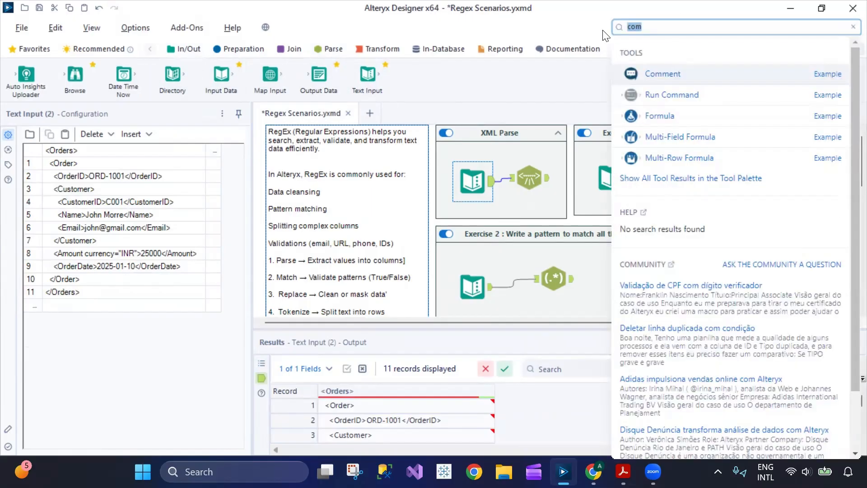
text(text)
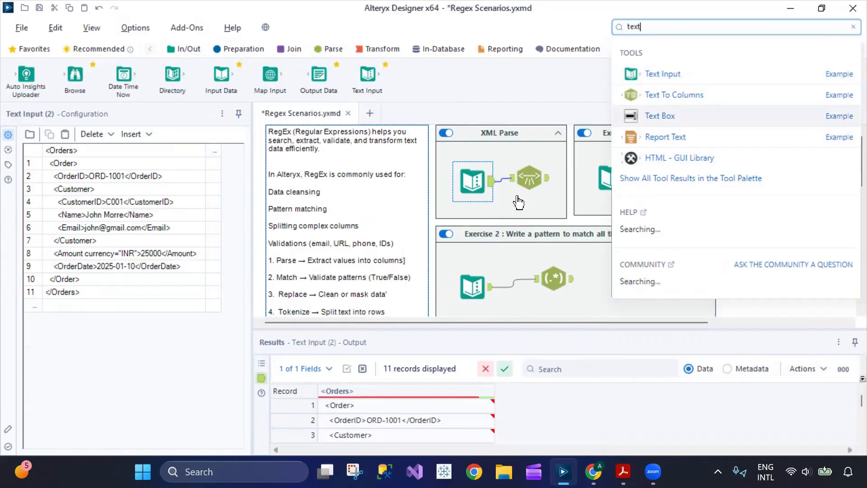
key(Escape)
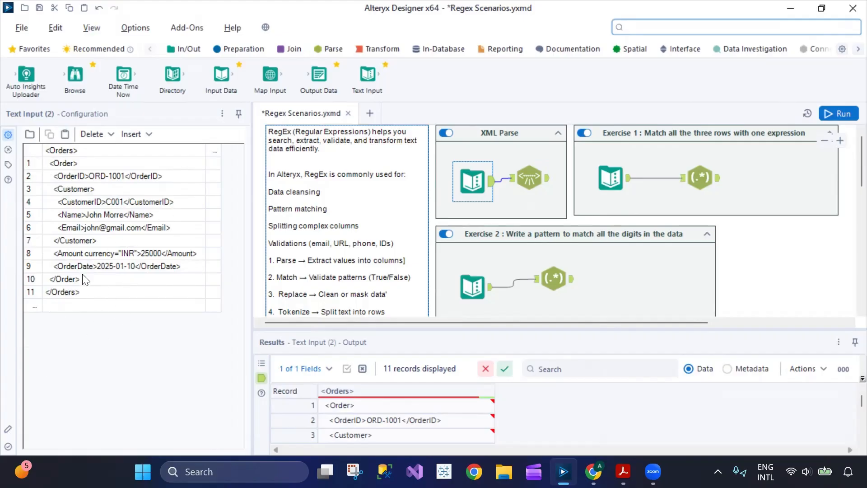
View the output of the XML Parse tool in the XML Parse container and select <Orders> as its field with XML data.
click(529, 179)
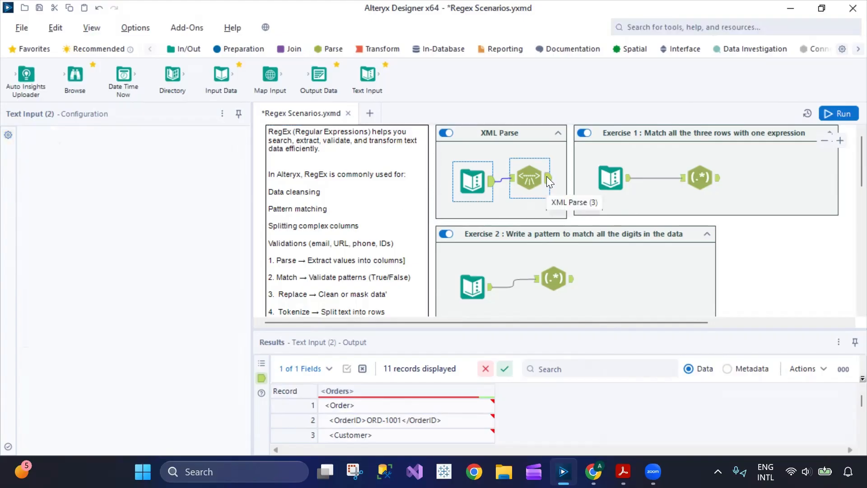
drag(578, 449, 781, 439)
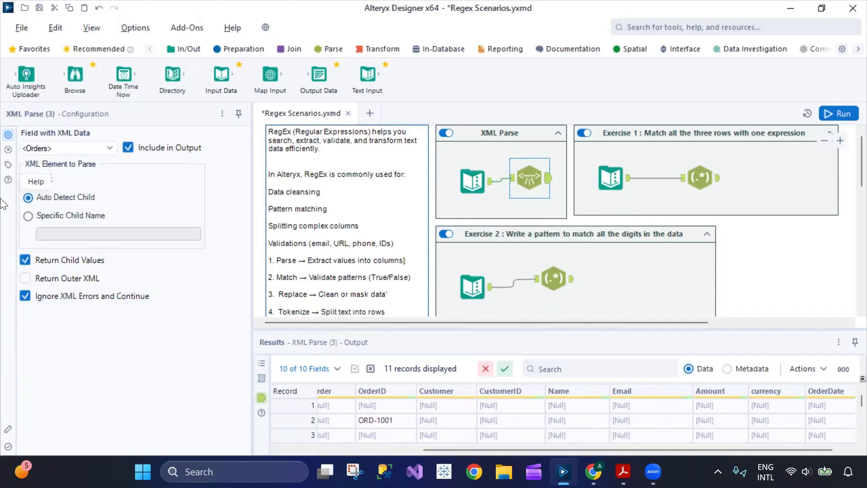
click(105, 148)
click(73, 160)
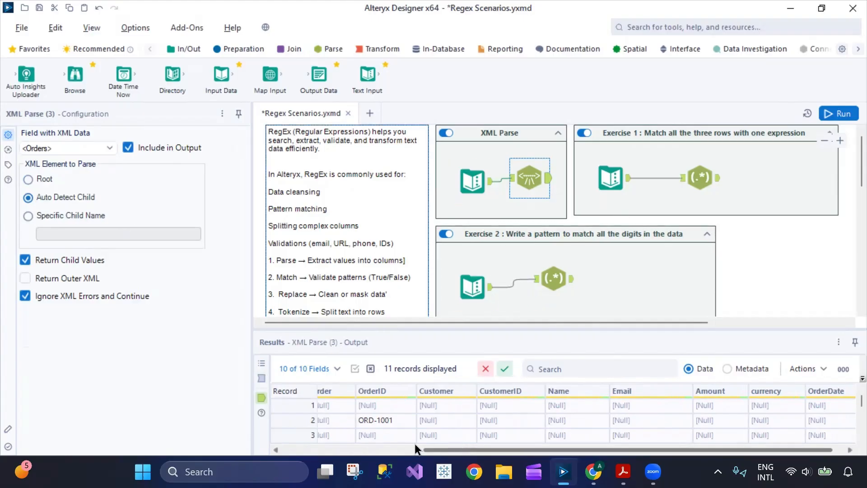
drag(442, 450, 406, 451)
scroll(436, 416, down, 3)
scroll(448, 427, up, 3)
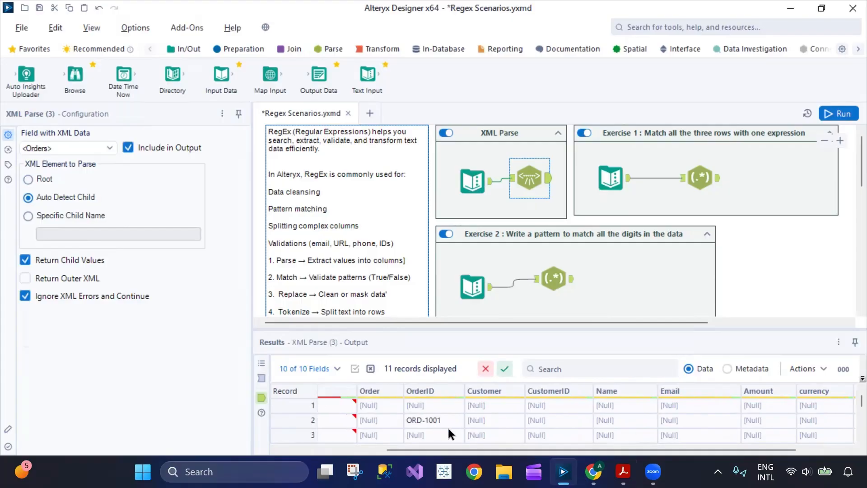
Try the Specific Child Name and Return Outer XML options of the XML Parse tool and restore Auto Detect Child.
click(81, 217)
click(80, 228)
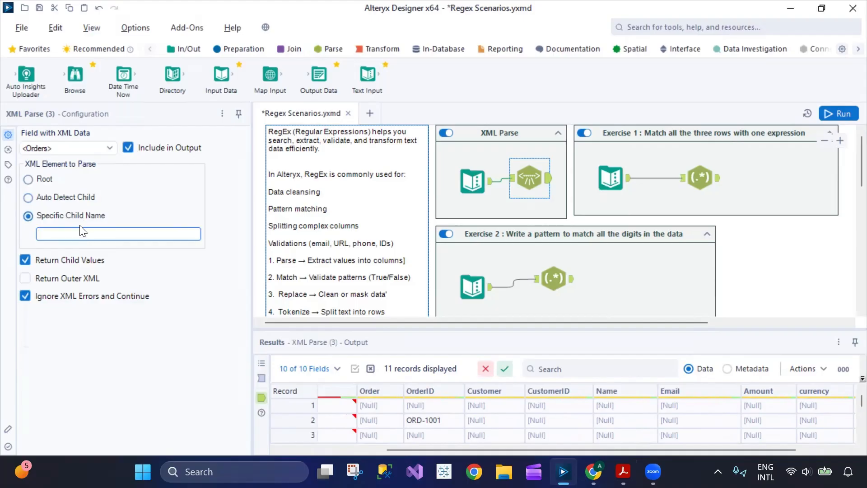
click(67, 200)
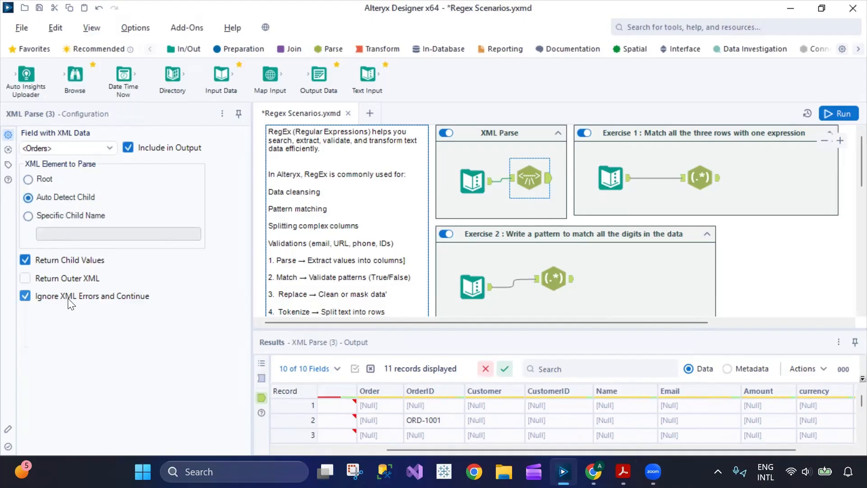
click(68, 279)
click(67, 277)
Compare the original <Orders> column with the parsed columns beside it in the XML Parse output.
scroll(601, 418, down, 3)
scroll(602, 417, up, 3)
scroll(596, 420, down, 2)
scroll(594, 423, up, 2)
drag(431, 449, 323, 450)
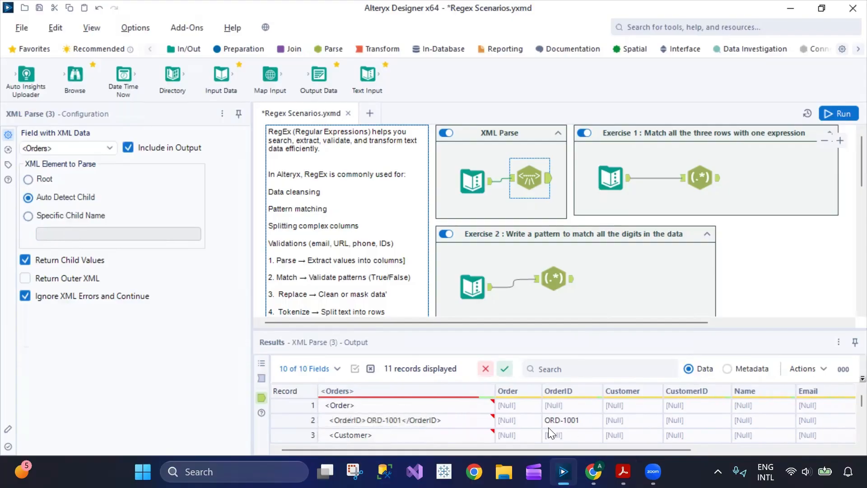
drag(634, 453, 667, 451)
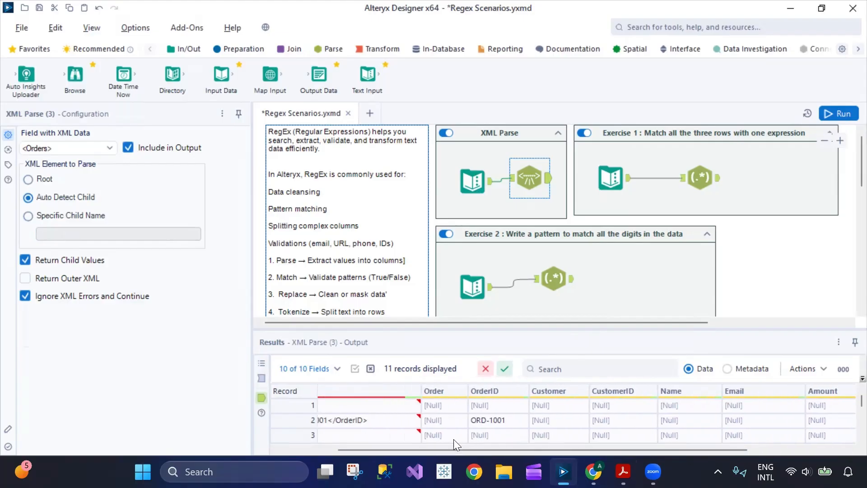
drag(473, 449, 416, 449)
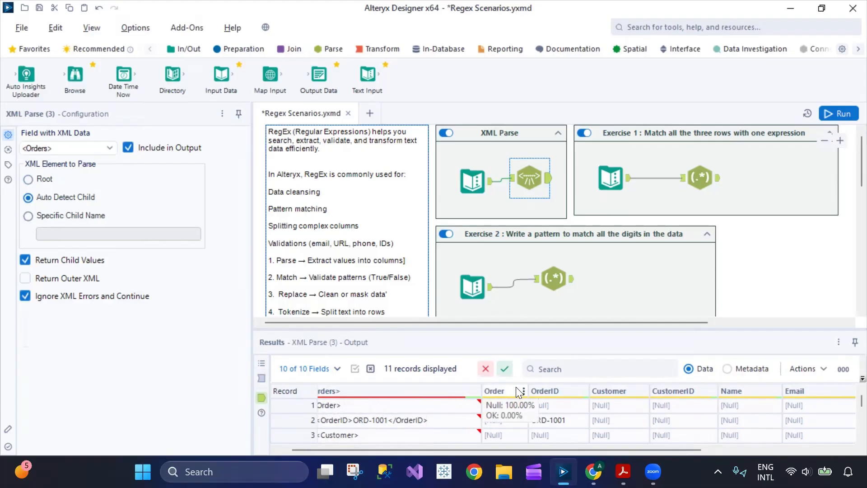
Examine how each XML record fills its own column in the XML Parse output, from OrderID through OrderDate.
scroll(613, 427, down, 3)
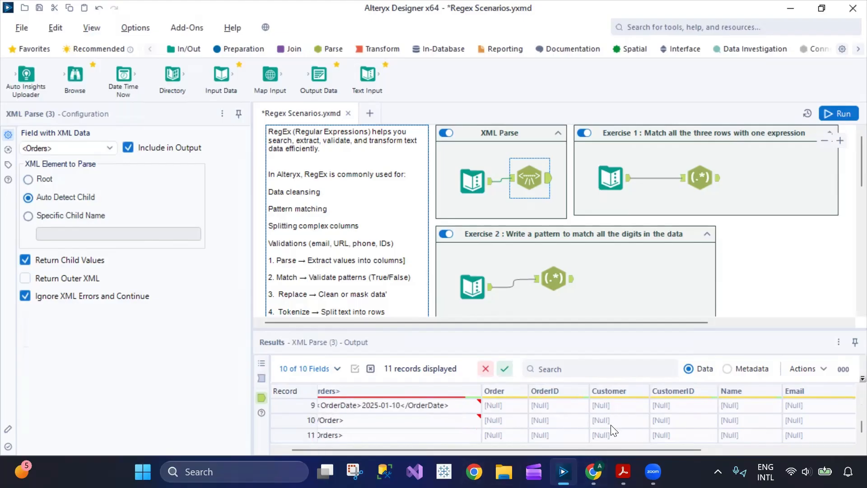
scroll(593, 435, up, 4)
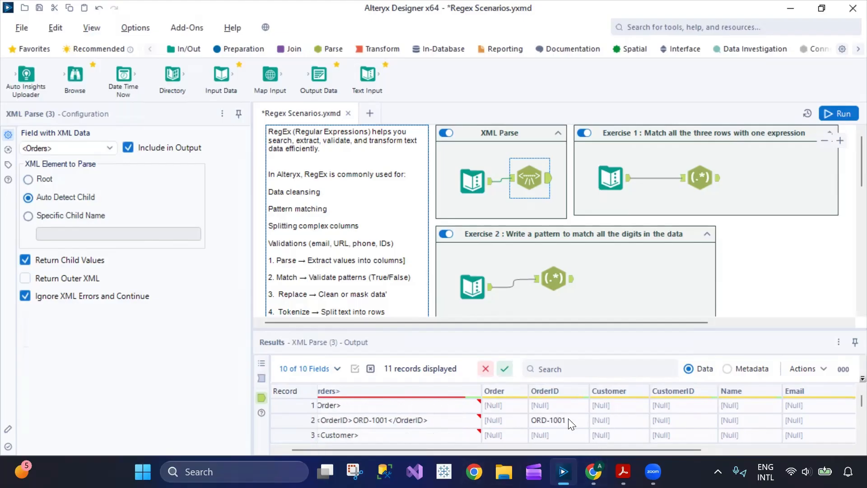
scroll(667, 416, down, 1)
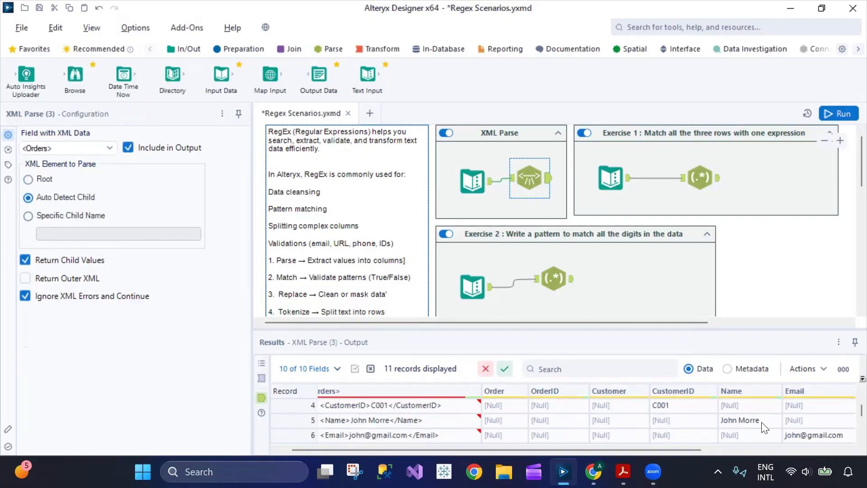
drag(678, 452, 830, 448)
scroll(660, 432, down, 2)
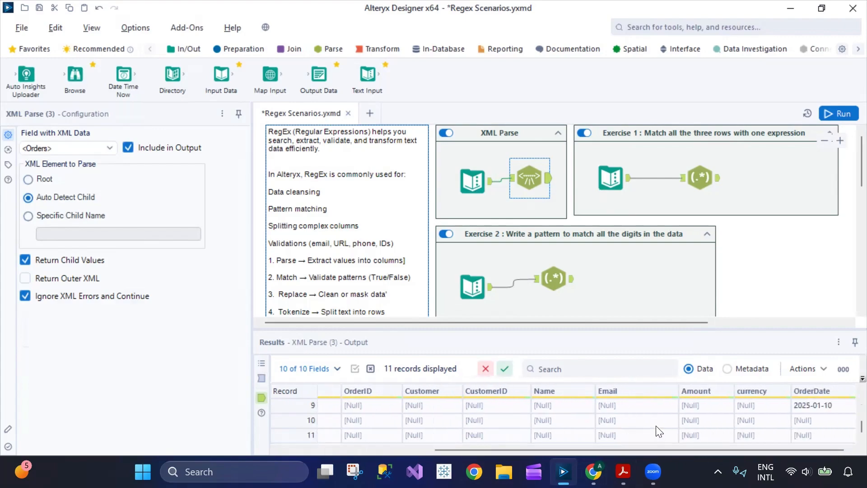
scroll(813, 418, up, 3)
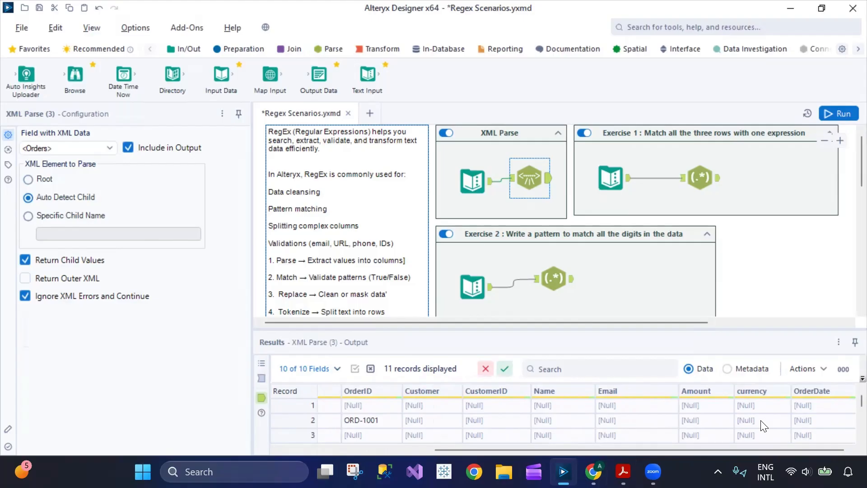
scroll(763, 426, down, 3)
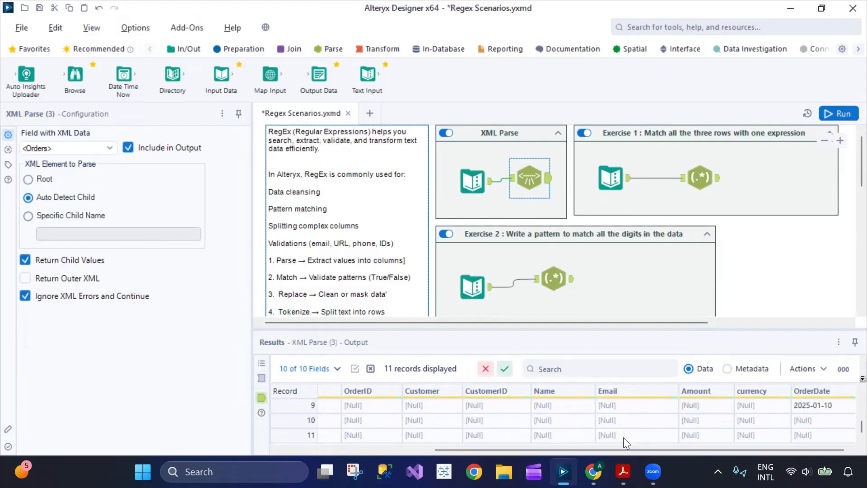
drag(596, 451, 444, 451)
click(509, 318)
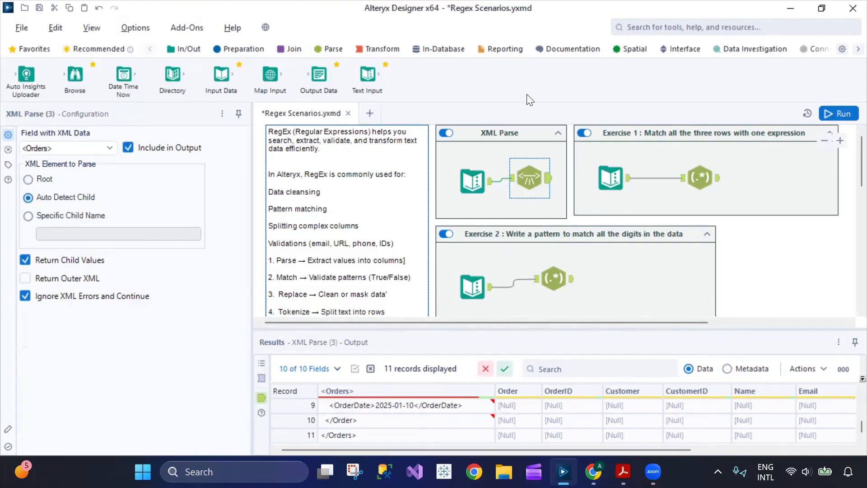
Open the XML Parse tool's example workflow and view the customer XML preview of its Input Data tool.
click(459, 186)
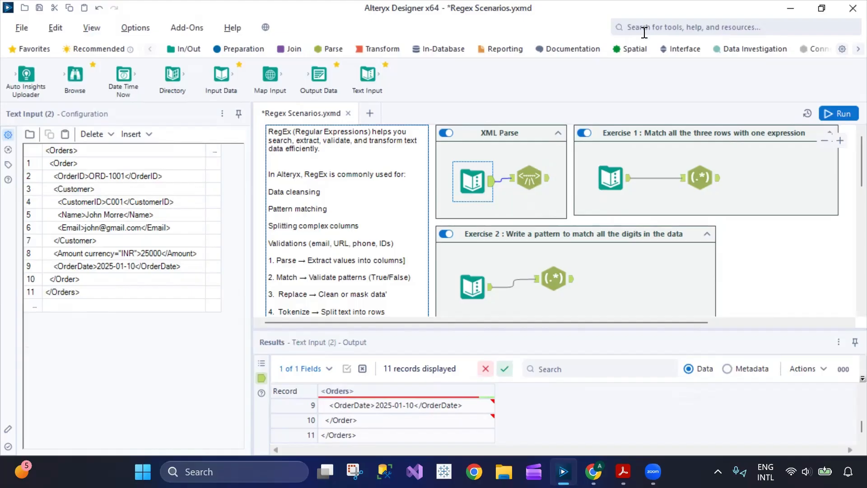
click(324, 47)
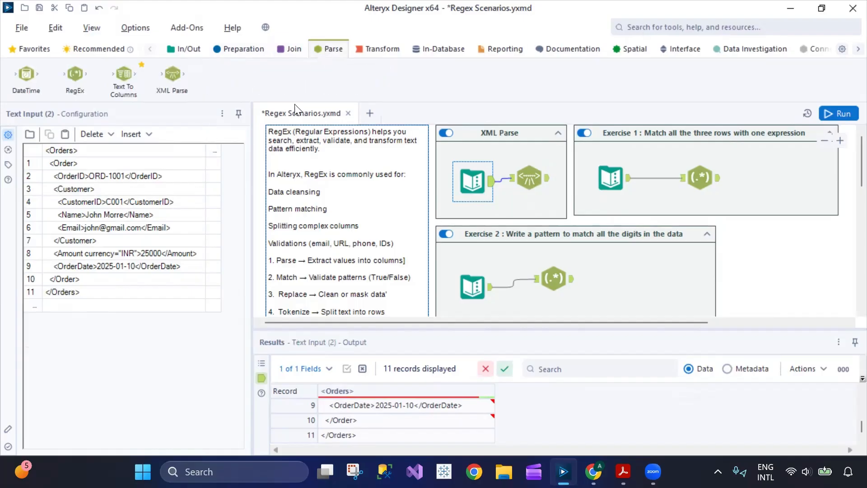
right_click(173, 84)
click(204, 121)
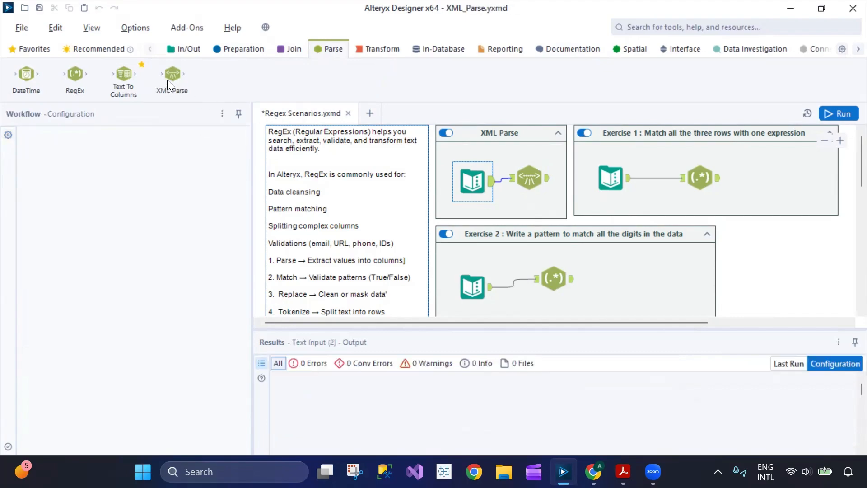
click(466, 271)
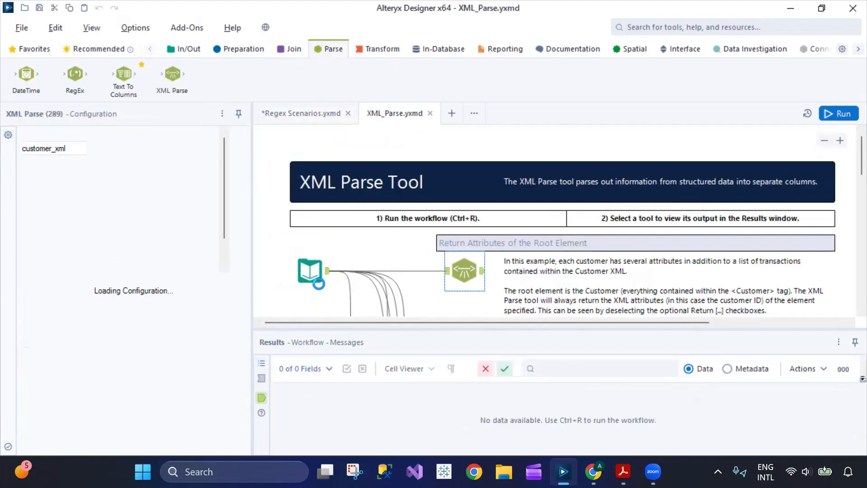
click(310, 271)
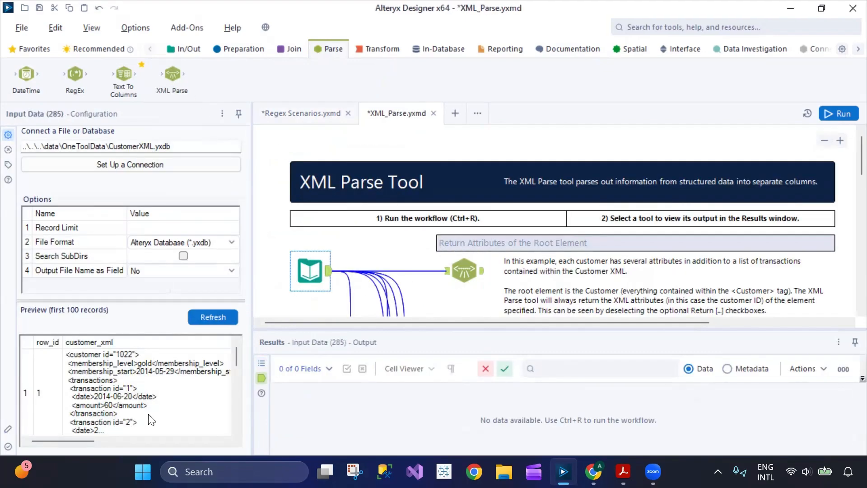
Return to the Regex Scenarios workflow and compare the XML Parse output with the Text Input tool's <Orders> data.
click(301, 113)
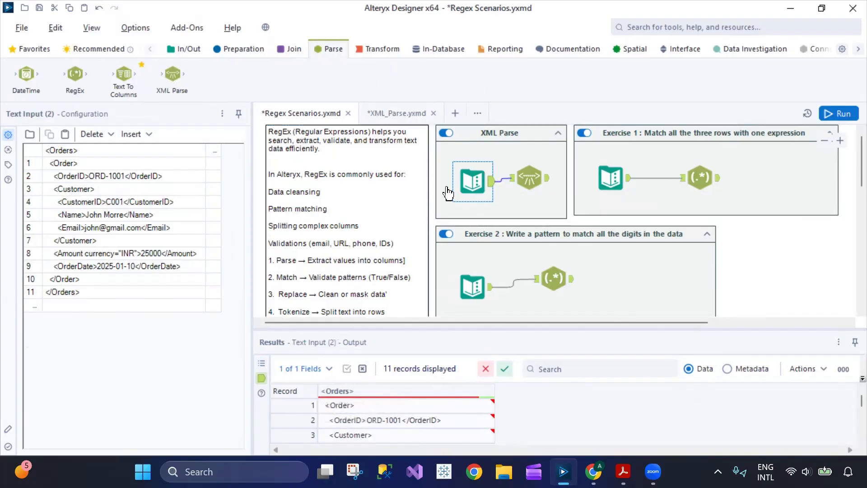
click(547, 176)
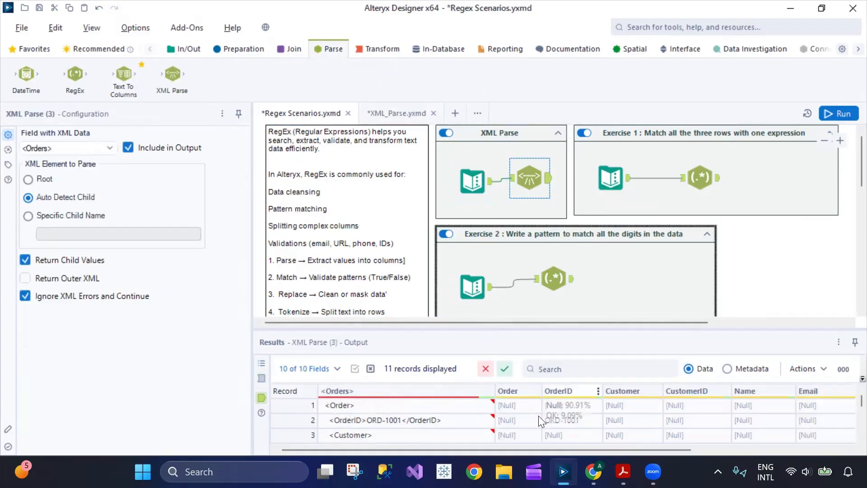
click(472, 180)
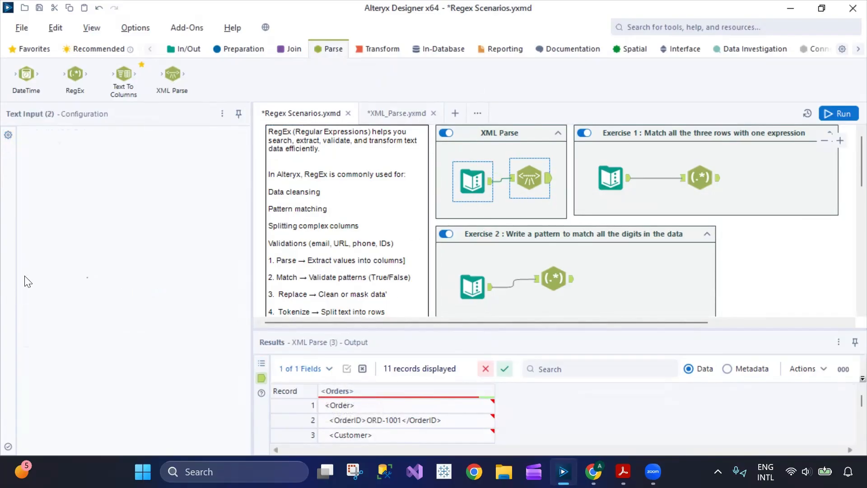
click(68, 160)
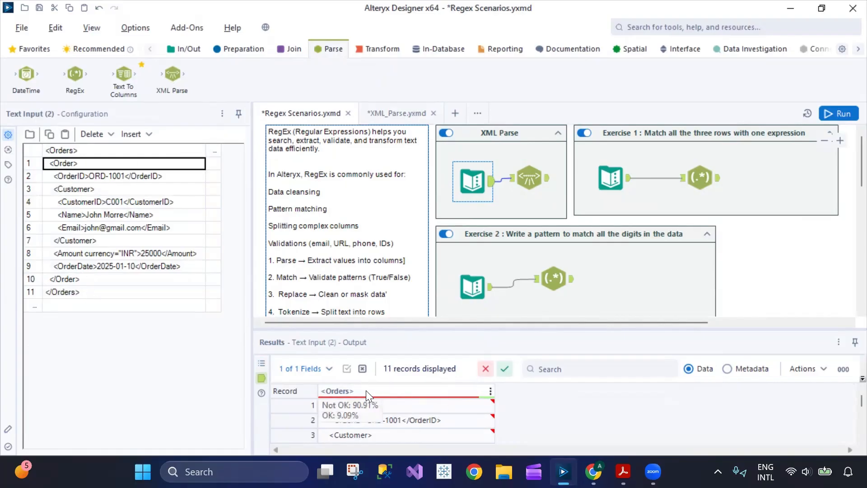
Switch to the XML_Parse example and examine the row_id and customer_xml columns in the Input Data preview.
click(397, 117)
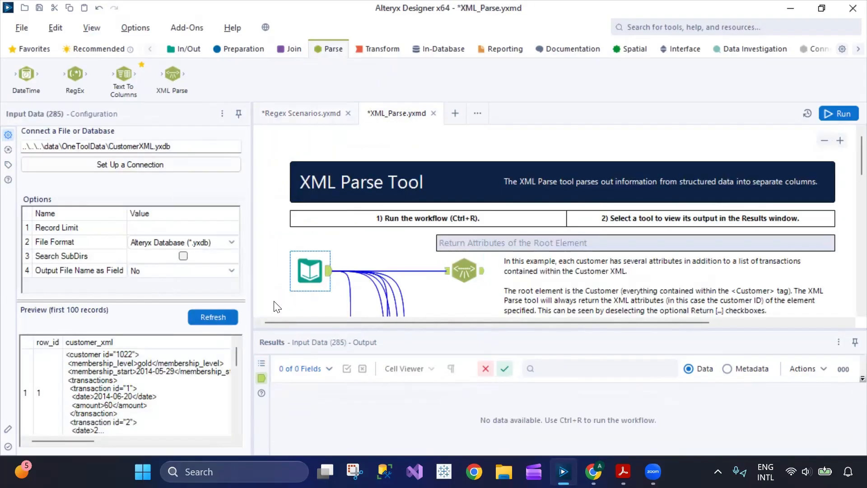
drag(92, 441, 68, 442)
scroll(149, 408, down, 5)
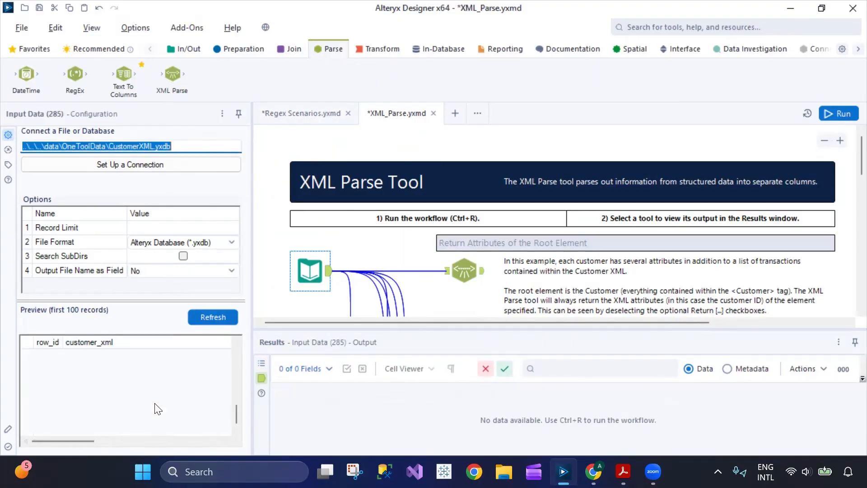
scroll(159, 409, up, 5)
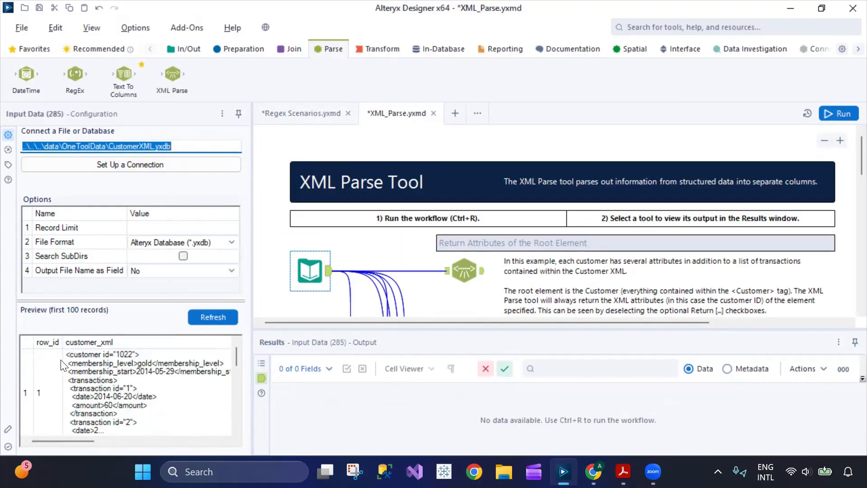
Go back to Regex Scenarios and review the records in the XML Parse tool's output.
click(303, 114)
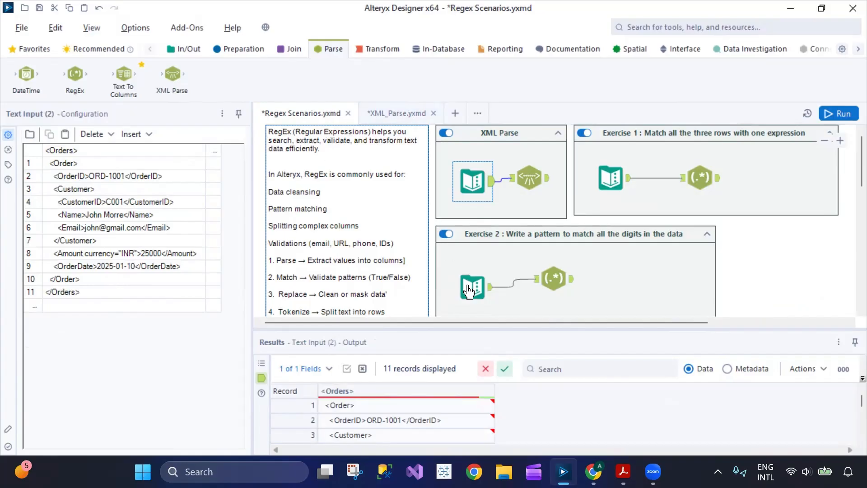
click(537, 173)
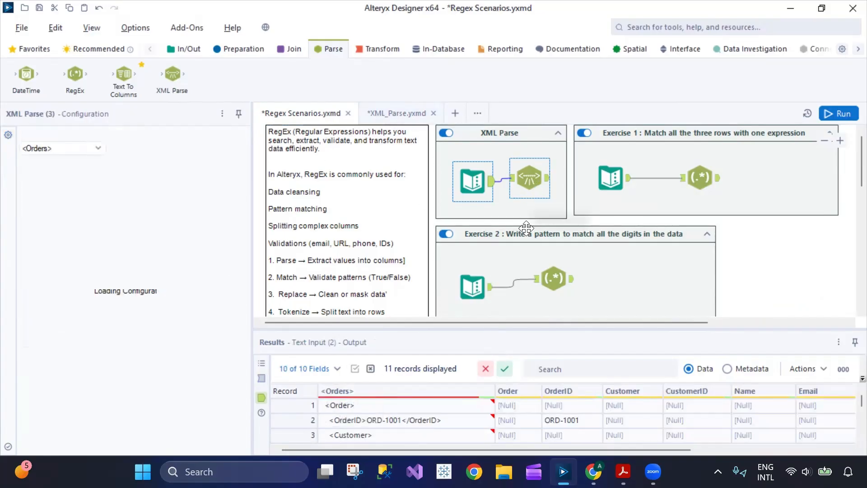
drag(528, 451, 498, 460)
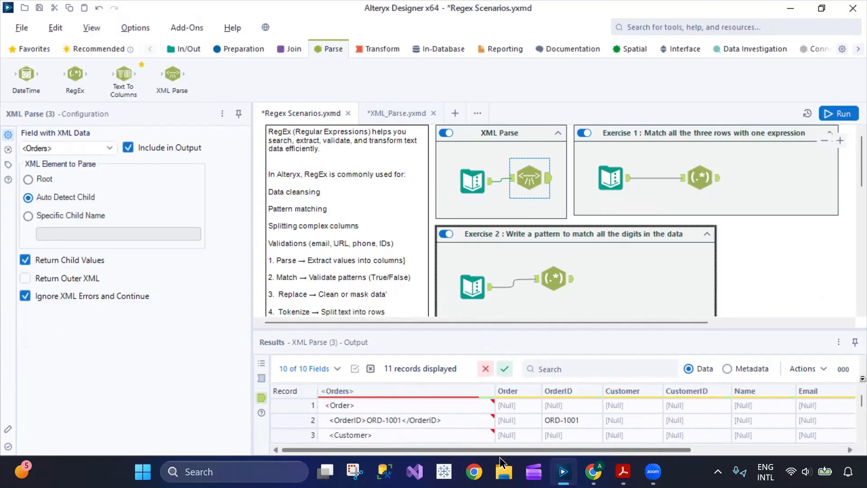
scroll(552, 427, down, 3)
scroll(552, 429, up, 3)
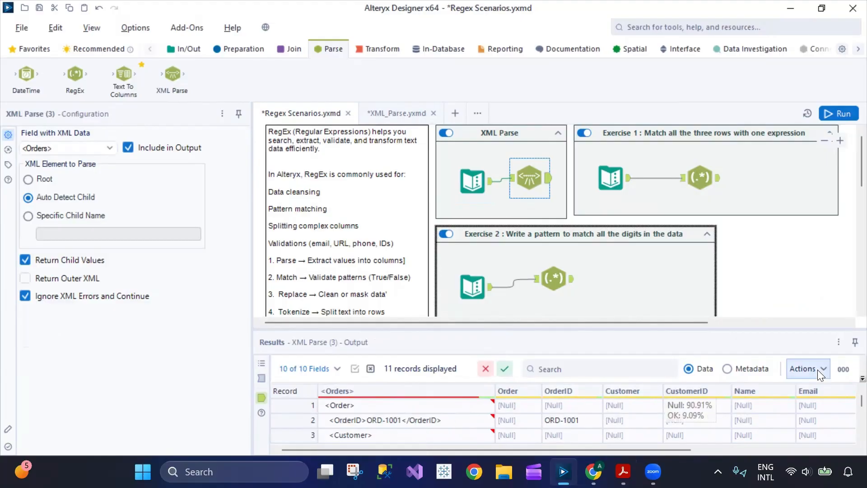
In the XML_Parse example, set the root-attributes XML Parse tool's element to parse to Root.
click(396, 114)
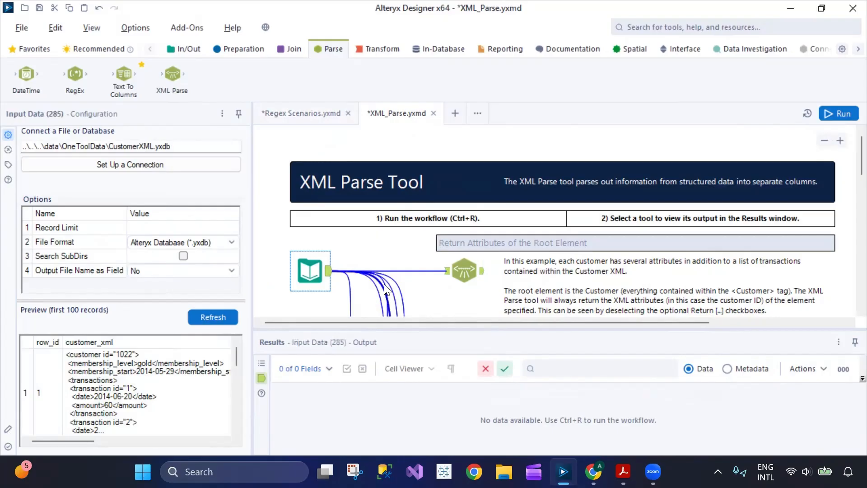
click(465, 270)
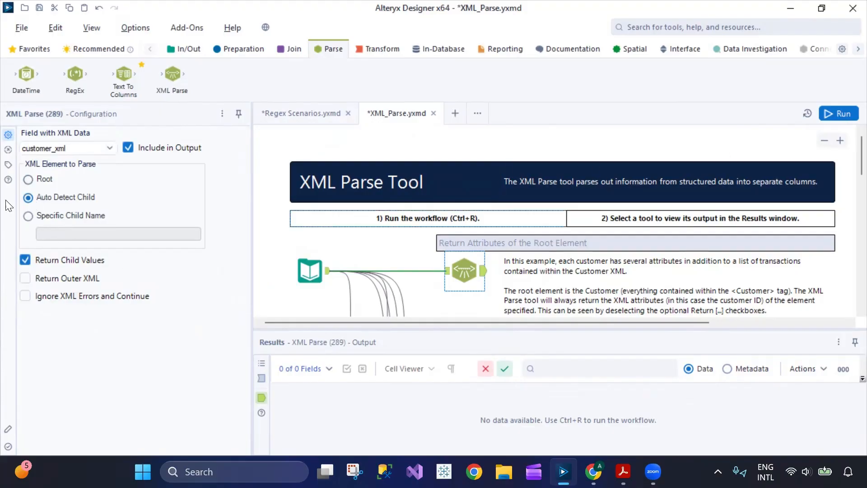
click(29, 179)
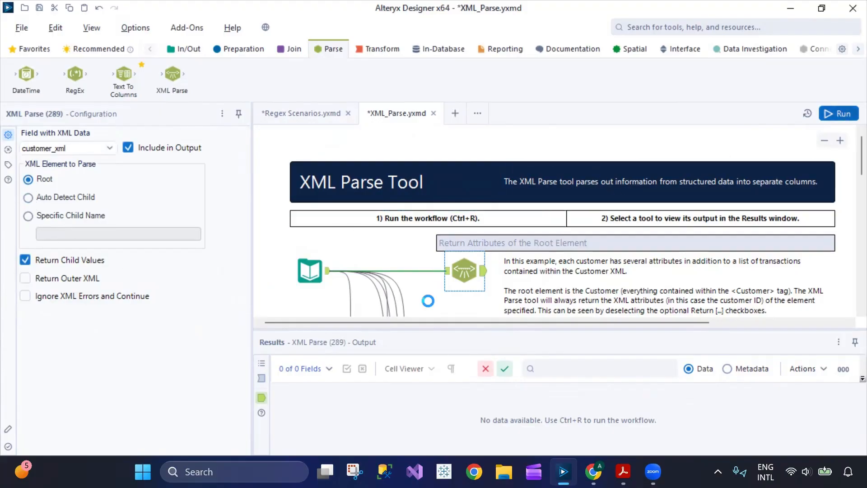
Run the XML_Parse example and view the output columns of the root-attributes XML Parse tool.
key(ctrl+r)
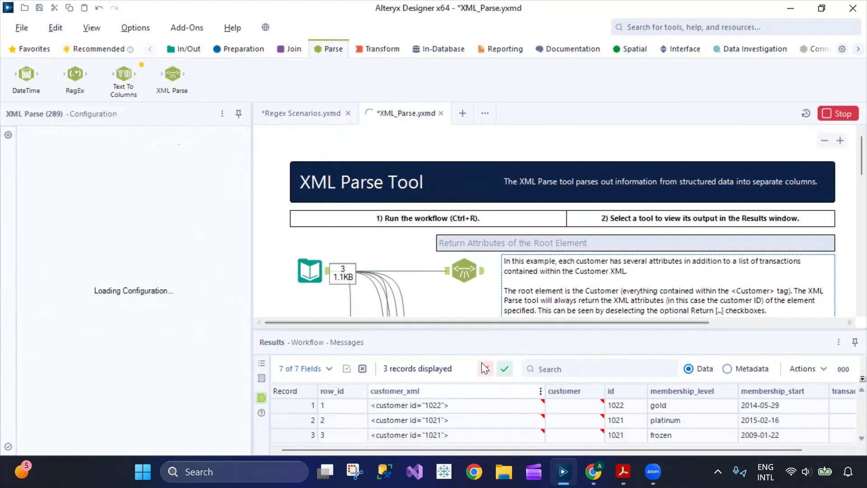
click(481, 282)
drag(655, 450, 767, 450)
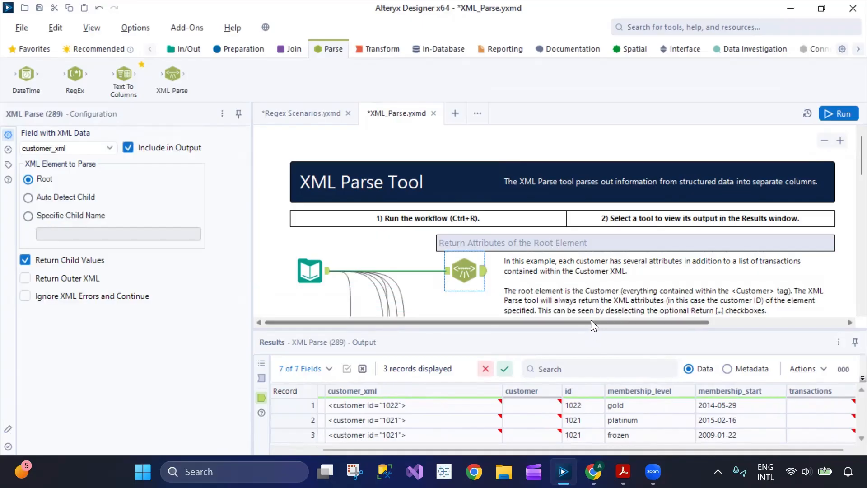
Compare the settings and output of the XML Parse tools returning child values and outer XML of the root element.
scroll(599, 273, down, 1)
scroll(599, 273, down, 5)
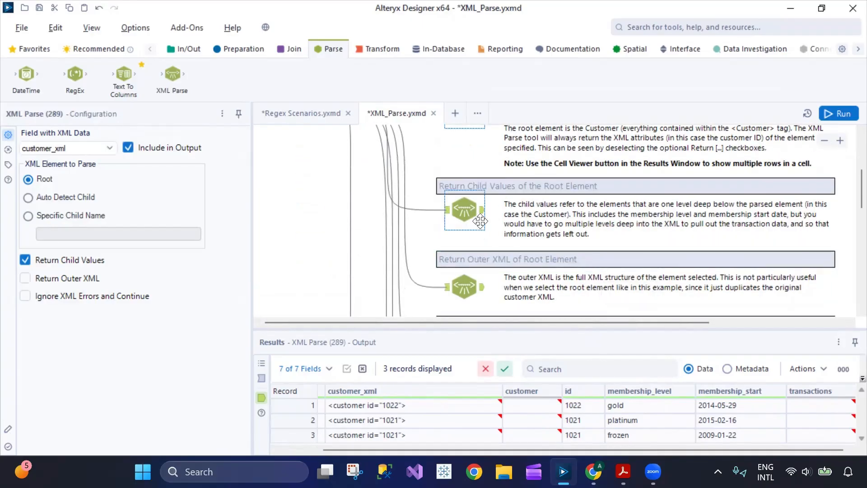
scroll(480, 239, up, 3)
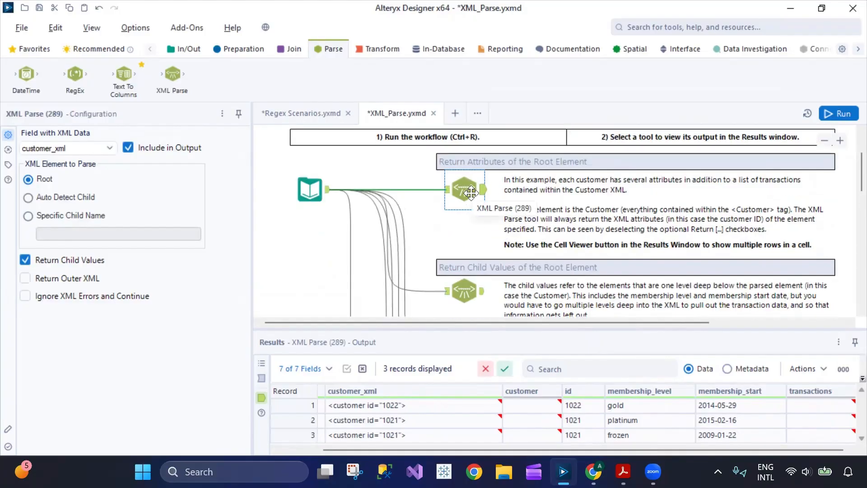
click(471, 289)
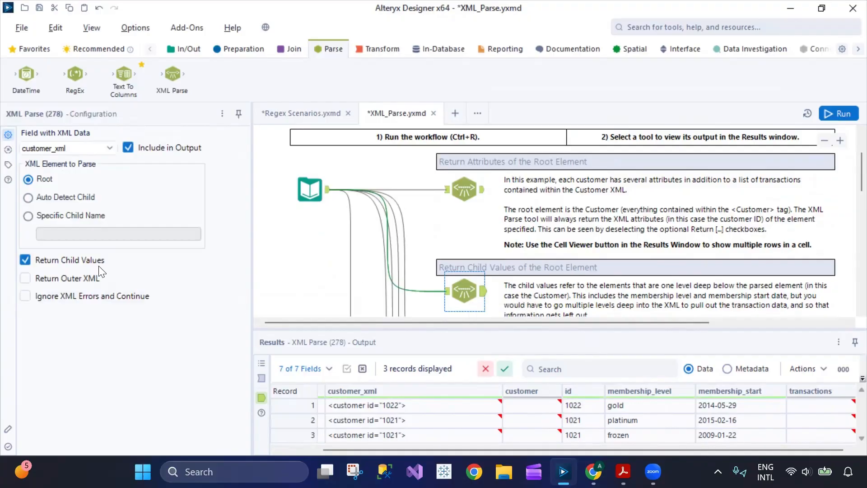
scroll(519, 271, down, 5)
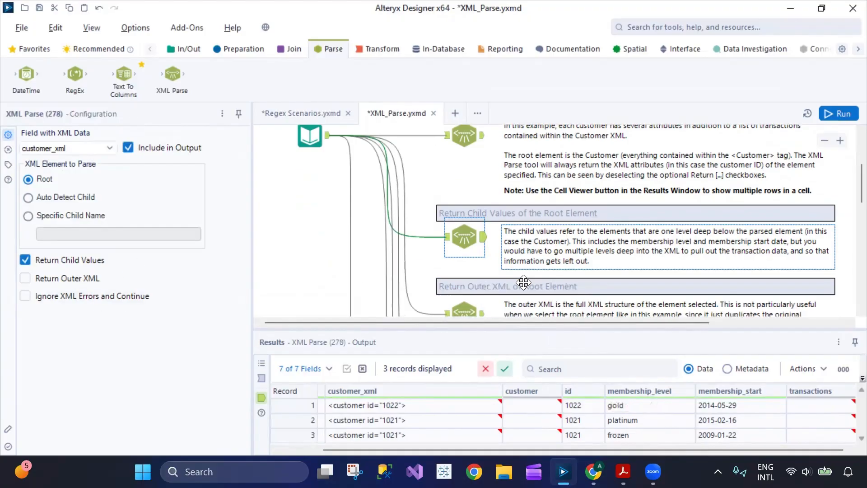
click(467, 262)
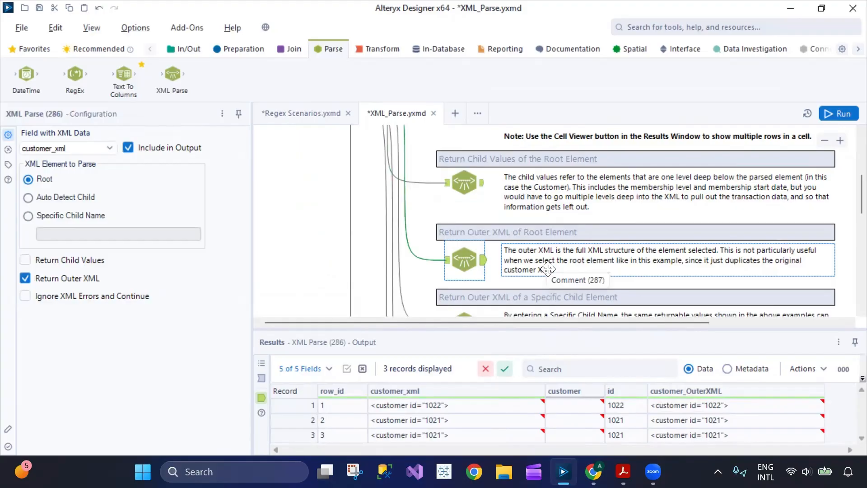
click(465, 182)
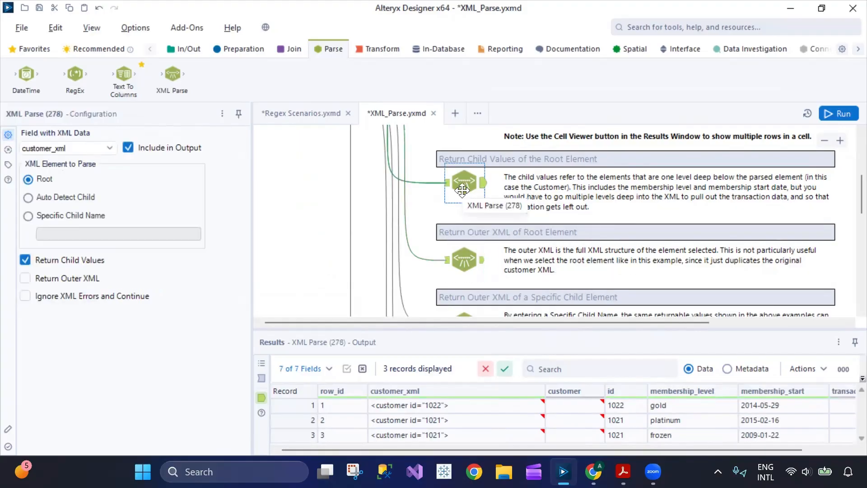
Examine the specific child name setting and output of the XML Parse tool returning a specific child element's outer XML.
scroll(564, 294, down, 2)
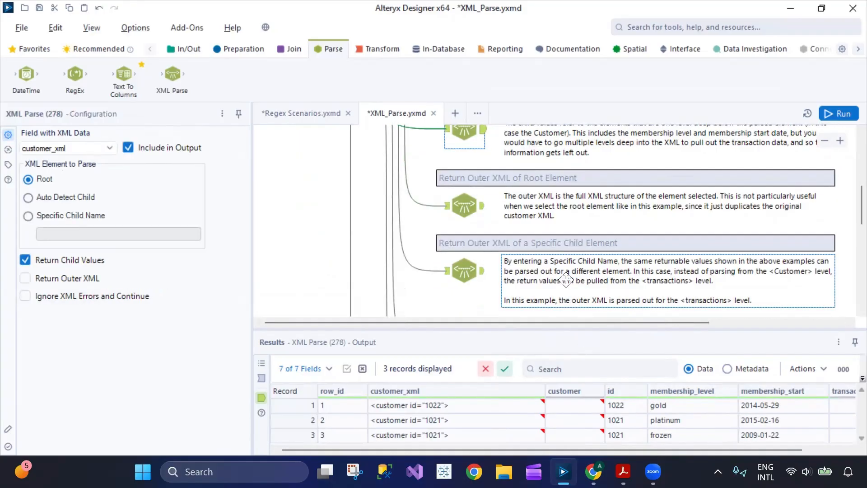
click(466, 283)
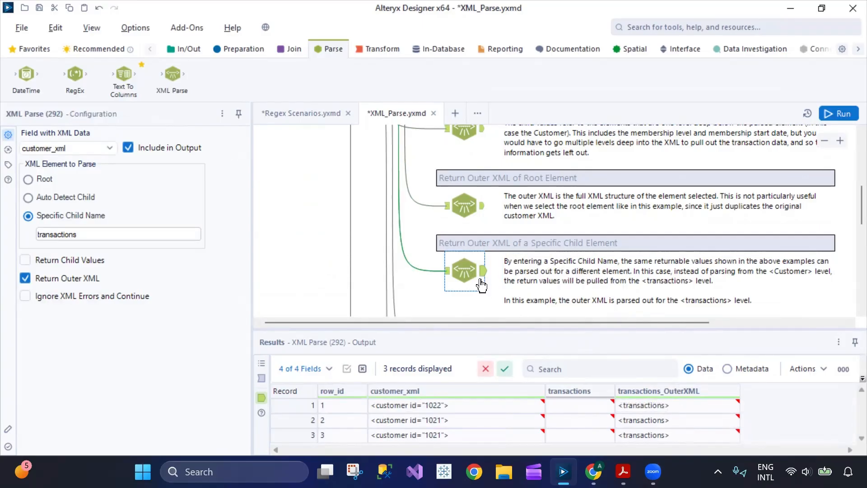
double_click(133, 232)
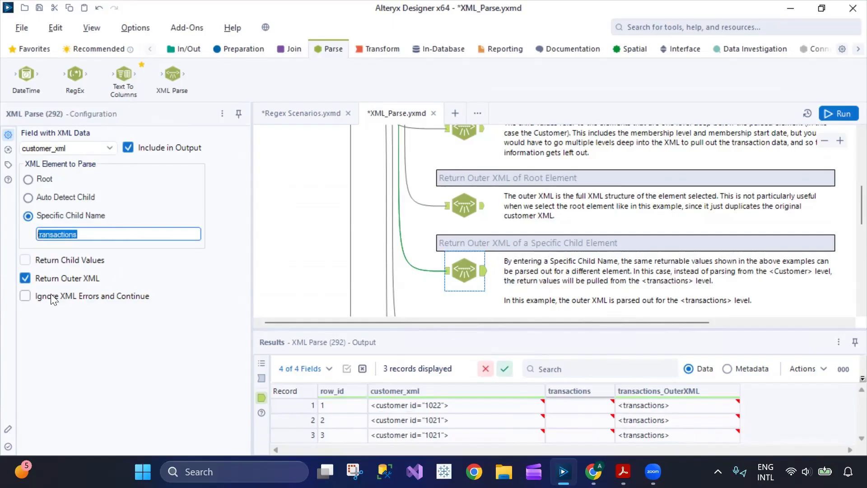
scroll(429, 221, up, 7)
scroll(427, 248, down, 5)
scroll(428, 249, up, 3)
scroll(426, 248, down, 3)
scroll(435, 201, up, 5)
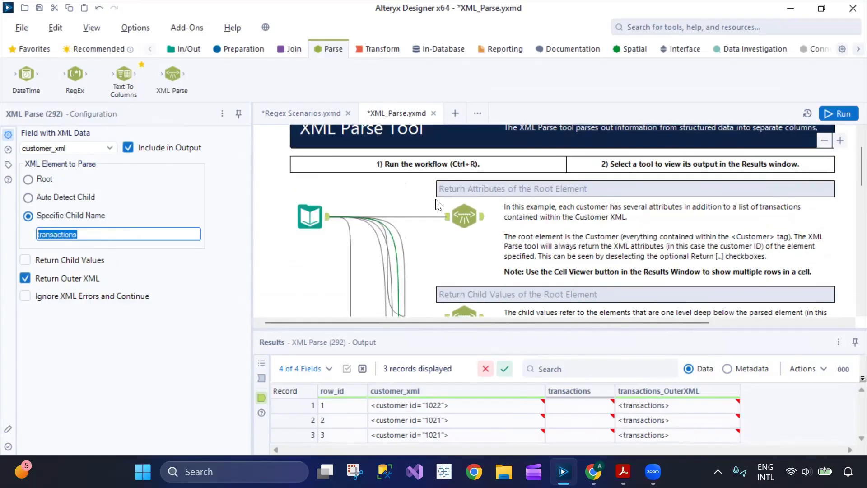
scroll(438, 205, down, 4)
scroll(464, 239, up, 5)
scroll(464, 239, up, 2)
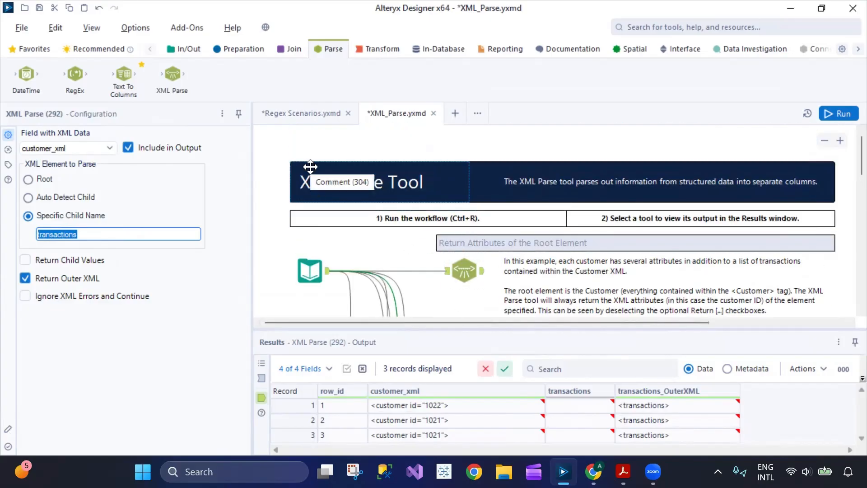
Return to the Regex Scenarios workflow, examine Exercise 1's Text Input data and show the In/Out tools.
click(308, 113)
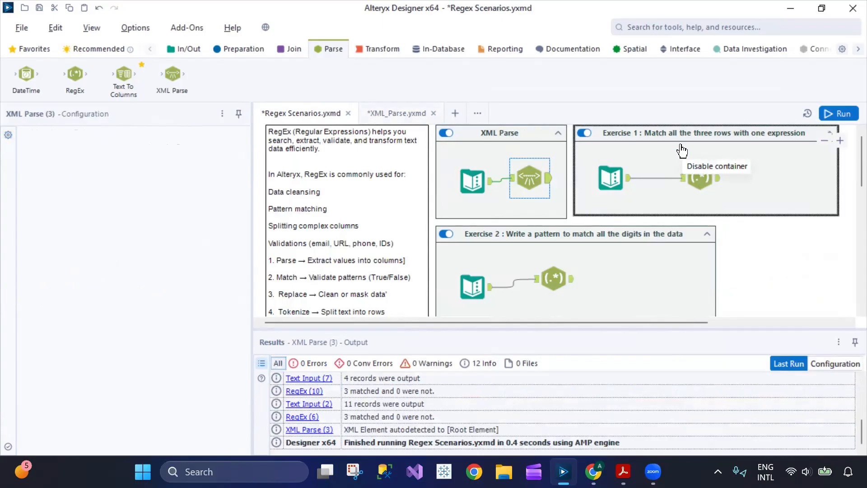
click(611, 178)
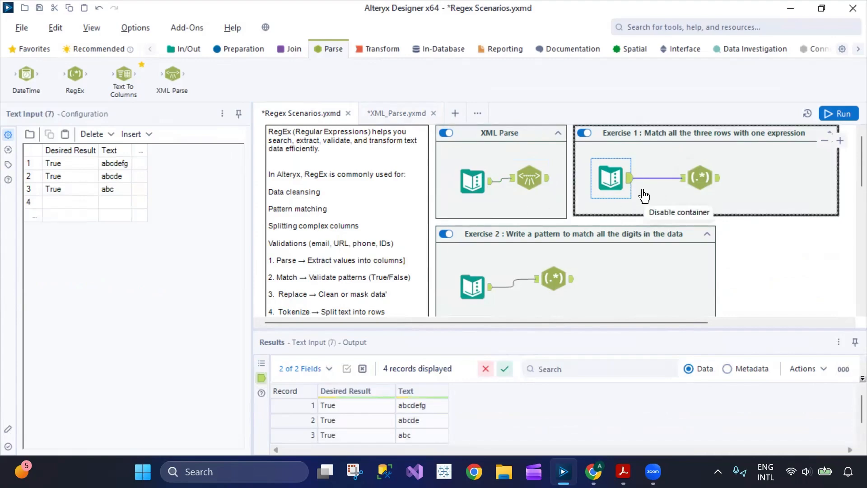
click(186, 47)
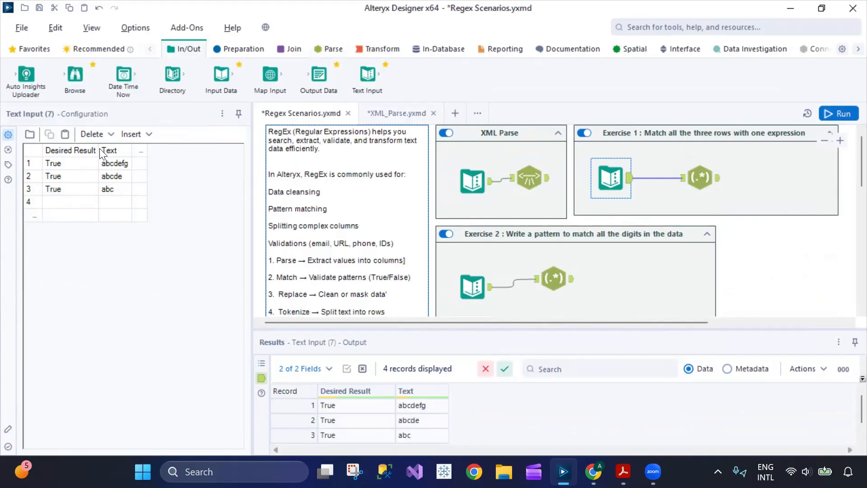
Choose Text as the column to parse in Exercise 1's RegEx tool and run the workflow.
click(699, 176)
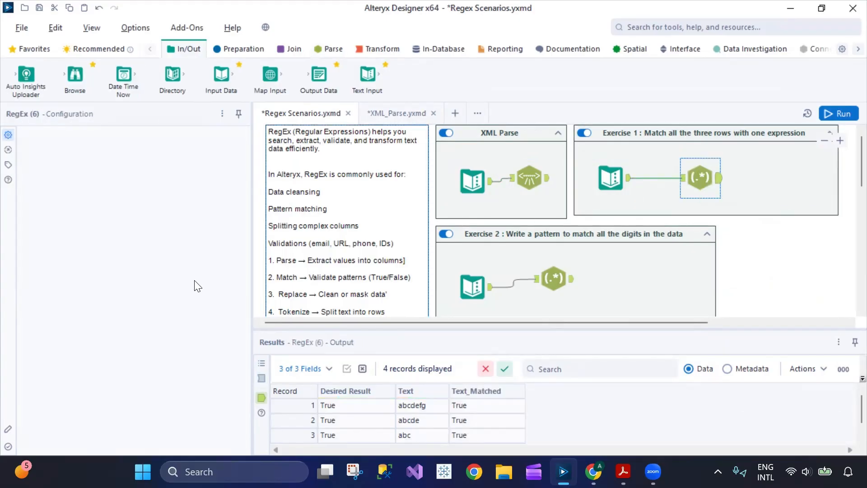
drag(132, 275, 39, 270)
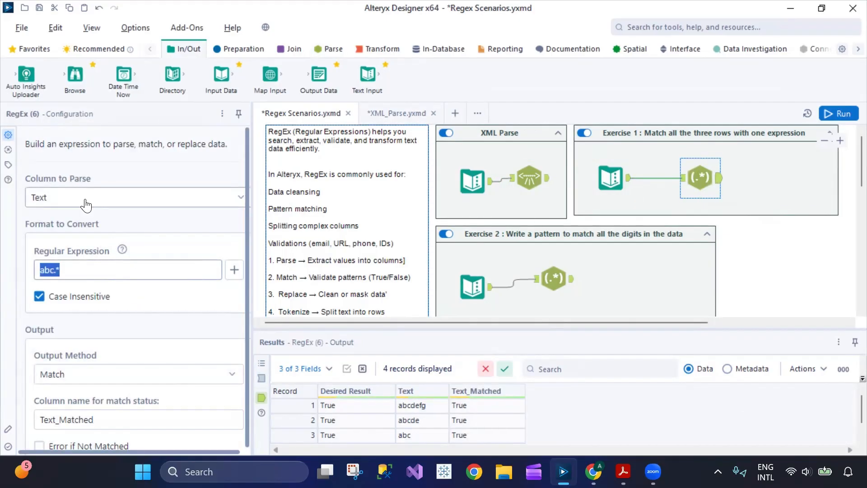
click(124, 203)
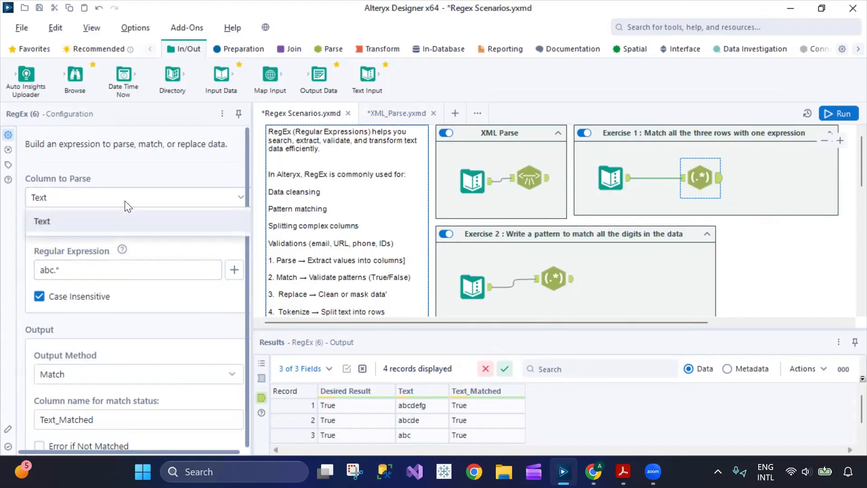
click(112, 229)
scroll(145, 338, down, 1)
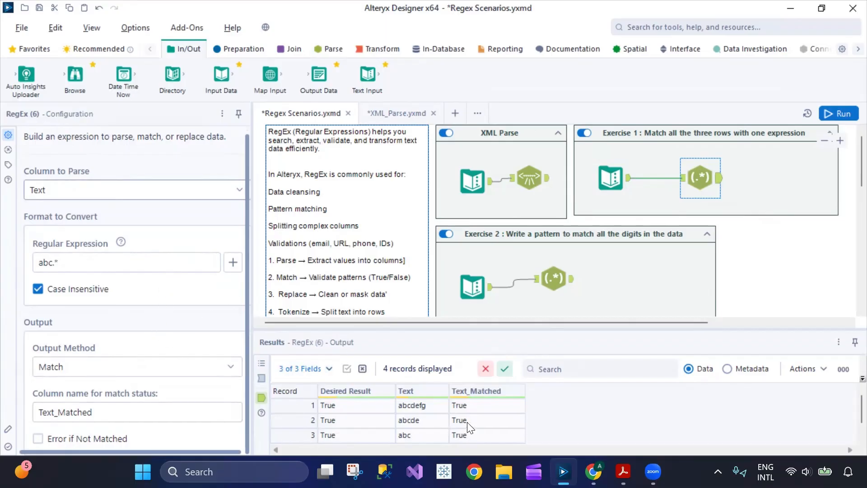
click(840, 115)
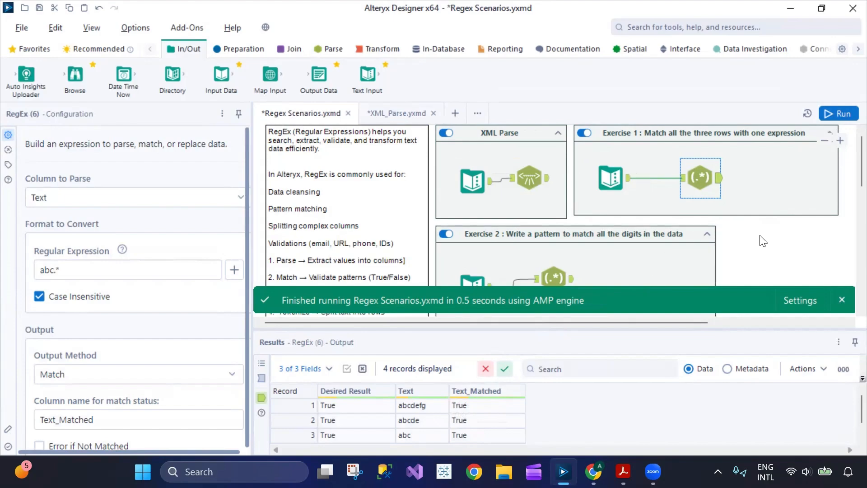
Show the Documentation tools, and disable and re-enable the Exercise 2 tool container.
scroll(763, 240, down, 2)
scroll(763, 241, up, 1)
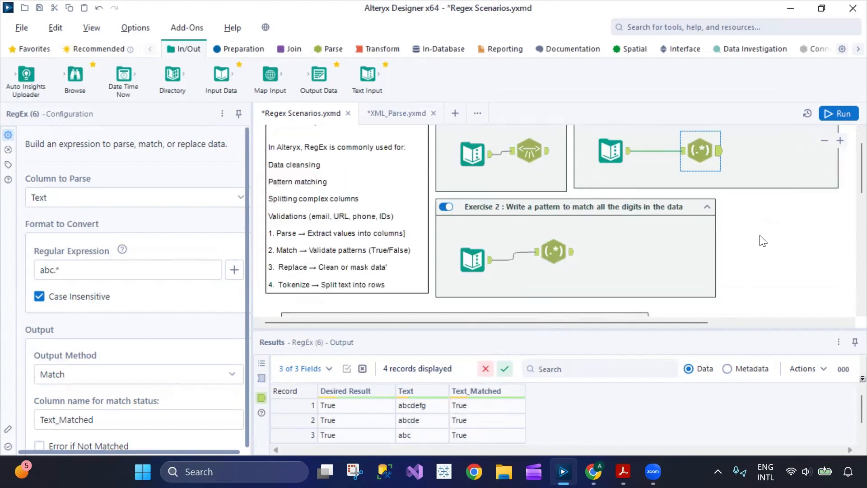
click(506, 223)
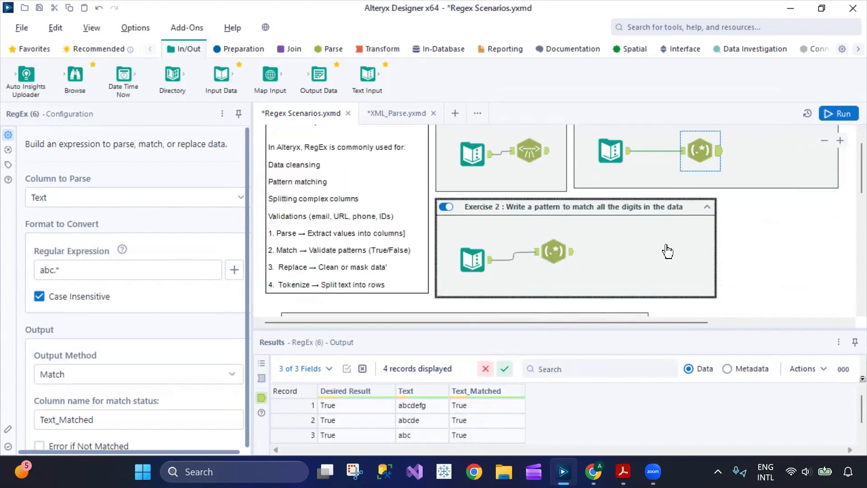
click(714, 266)
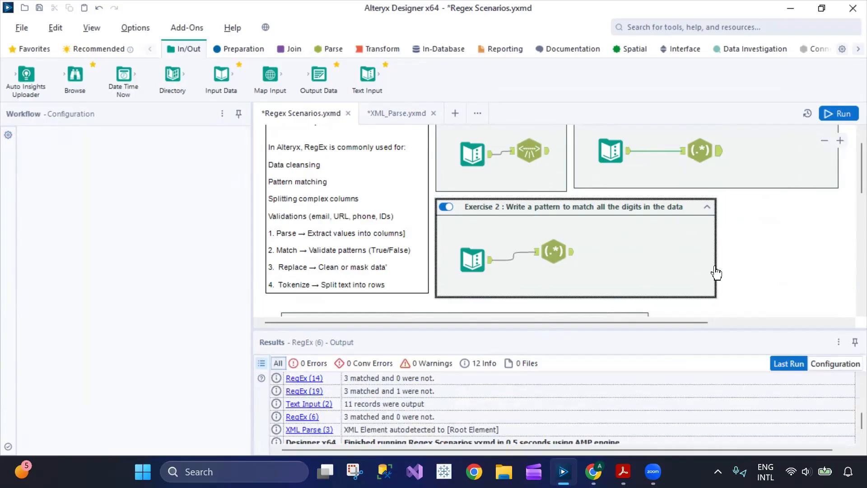
click(572, 47)
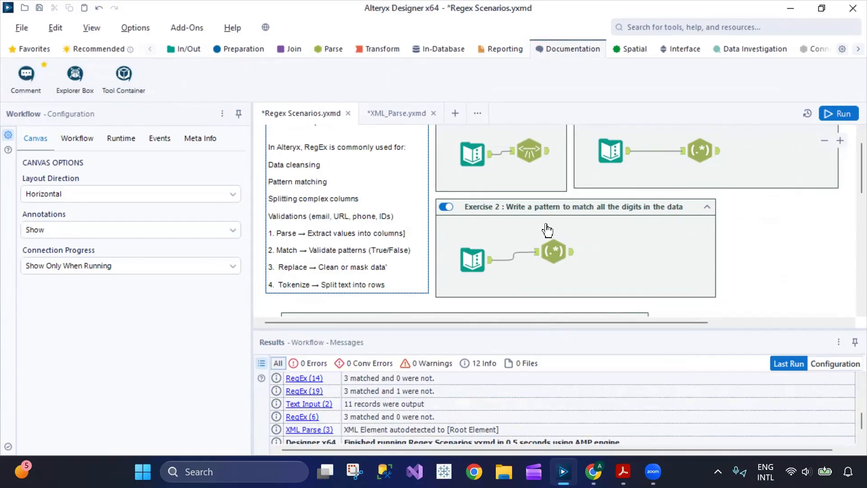
click(446, 207)
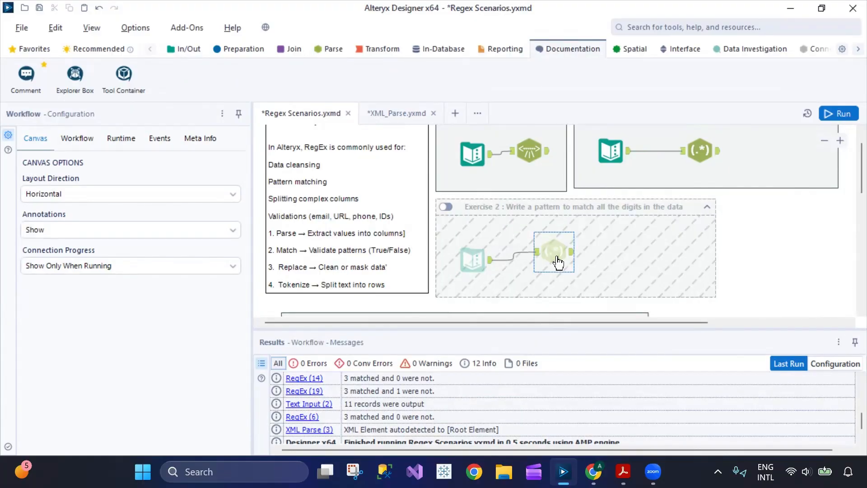
click(446, 208)
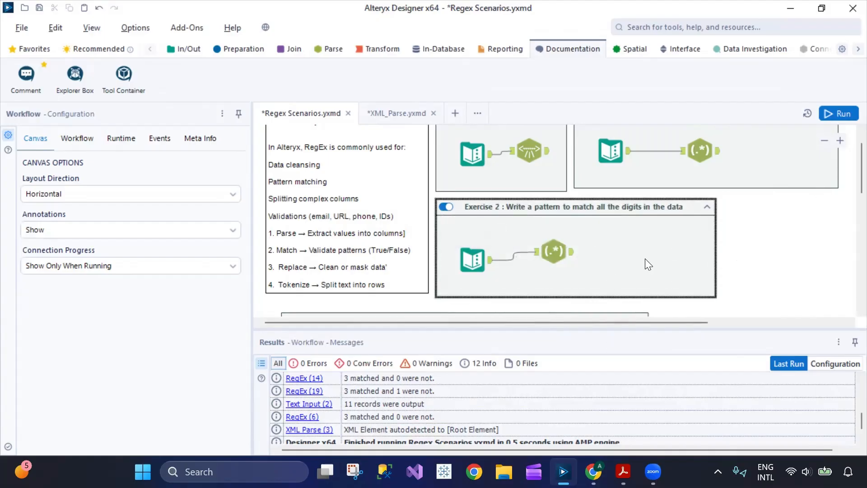
Review Exercise 1's Text Input rows against the regular expression in its RegEx tool.
scroll(680, 259, up, 1)
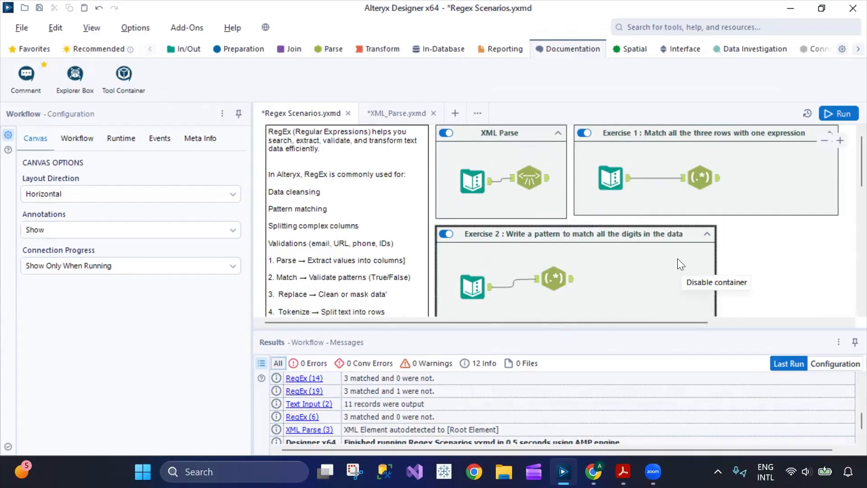
click(610, 183)
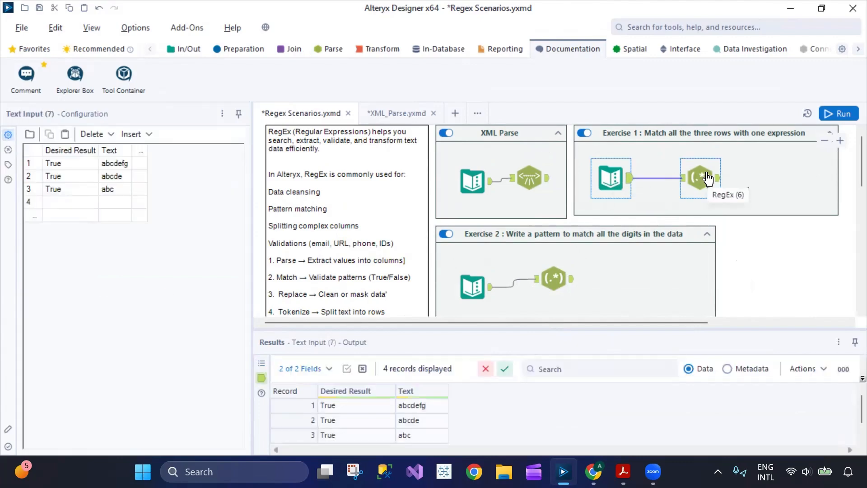
click(707, 179)
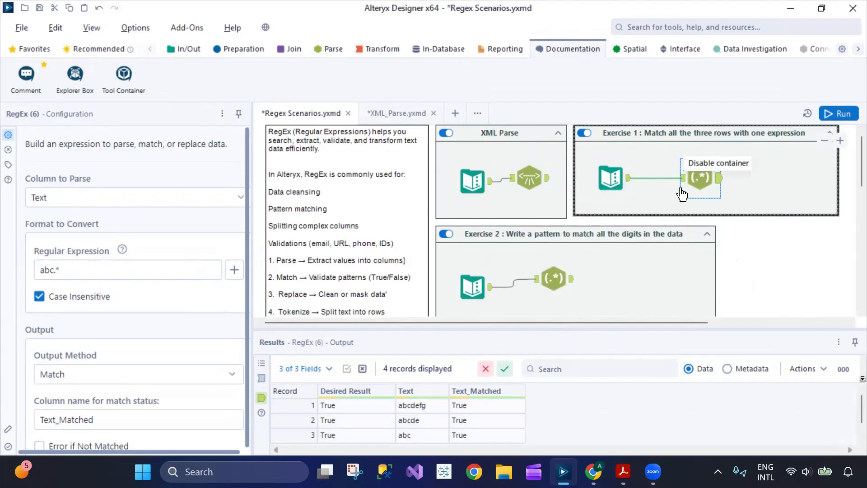
drag(61, 270, 36, 271)
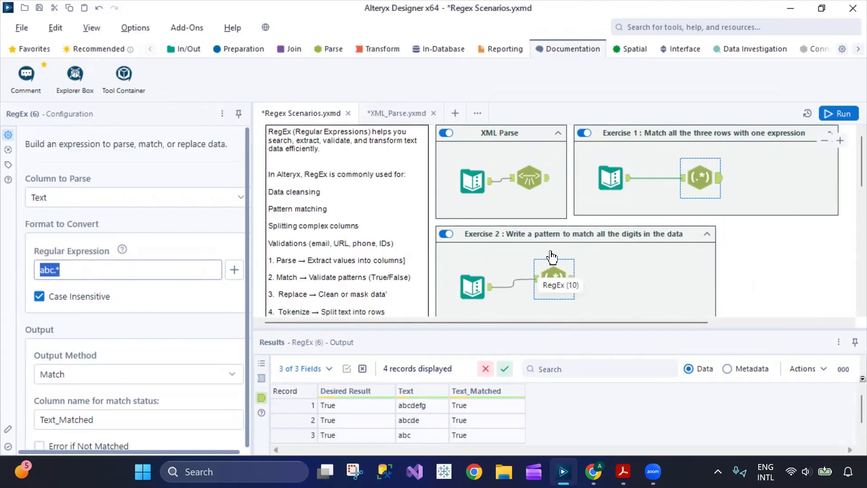
Examine Exercise 2's RegEx configuration and matched output against the rows in its Text Input tool.
click(559, 236)
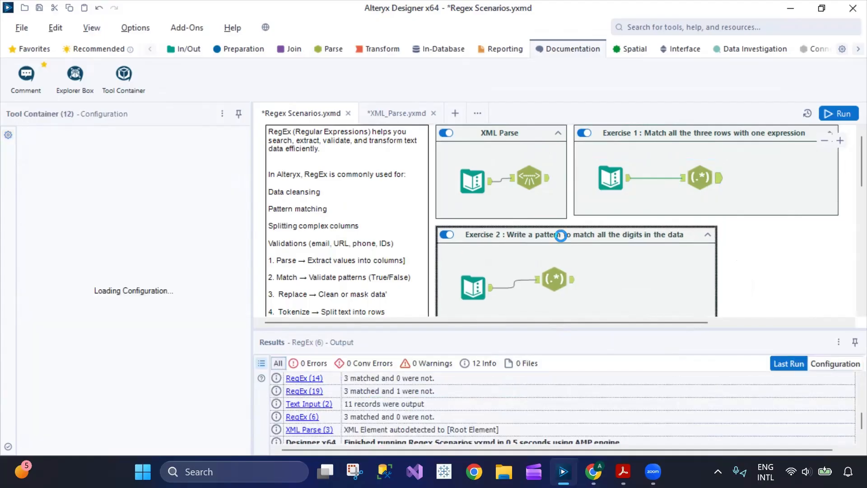
click(553, 278)
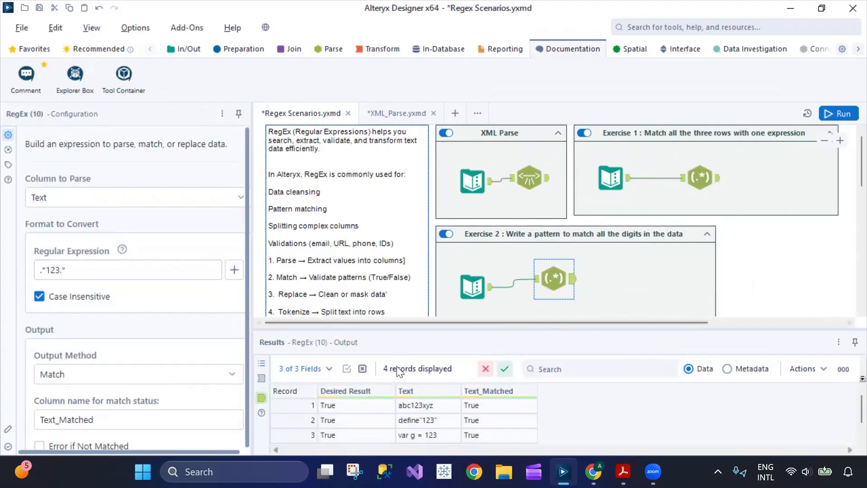
click(470, 289)
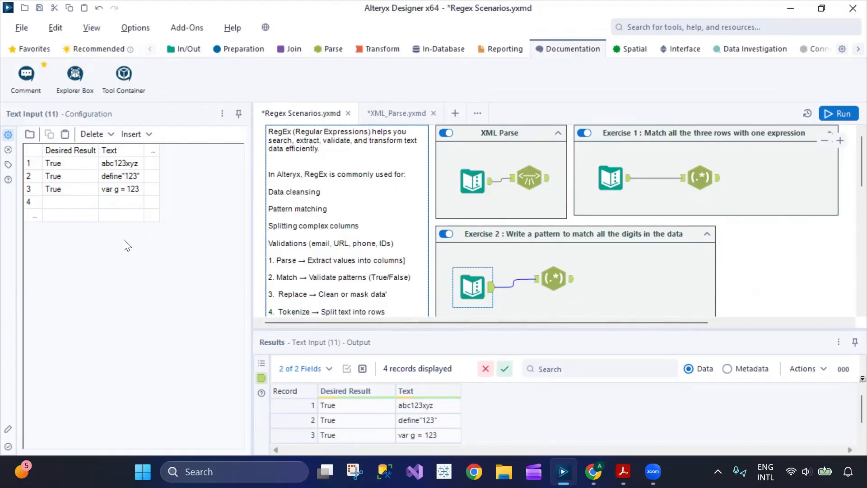
click(555, 278)
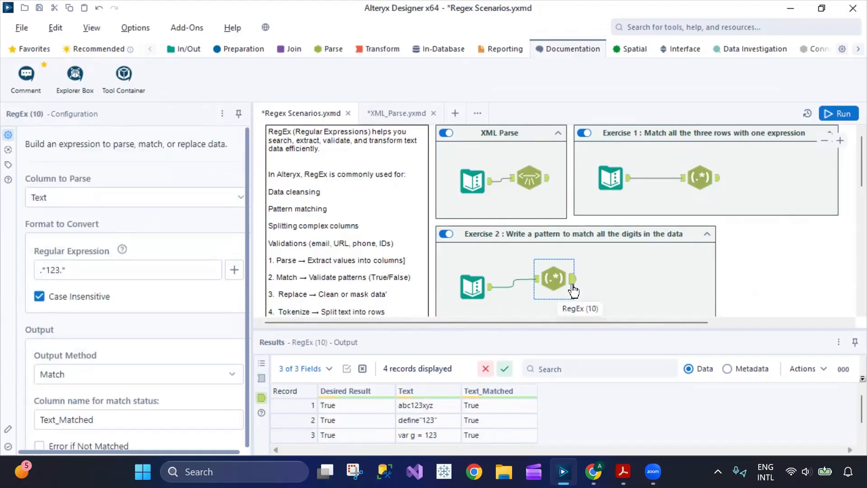
Examine the regular expression, matched output rows and available output methods of Exercise 2's RegEx tool.
click(82, 271)
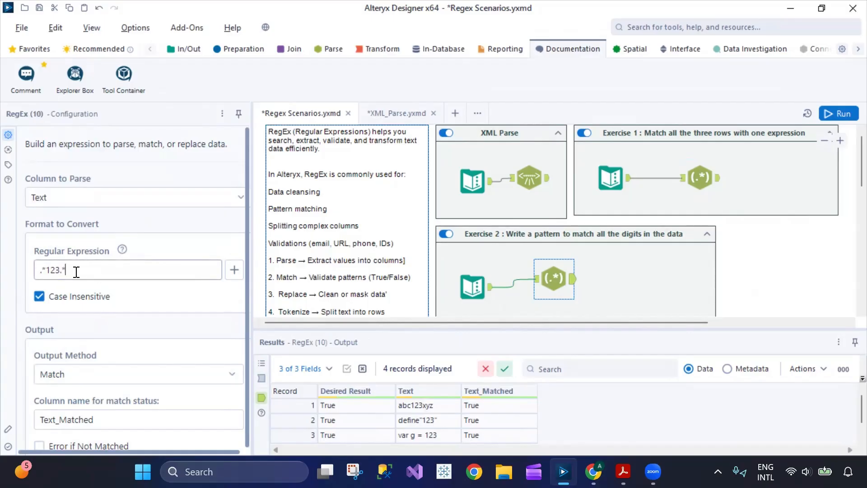
drag(82, 271, 35, 272)
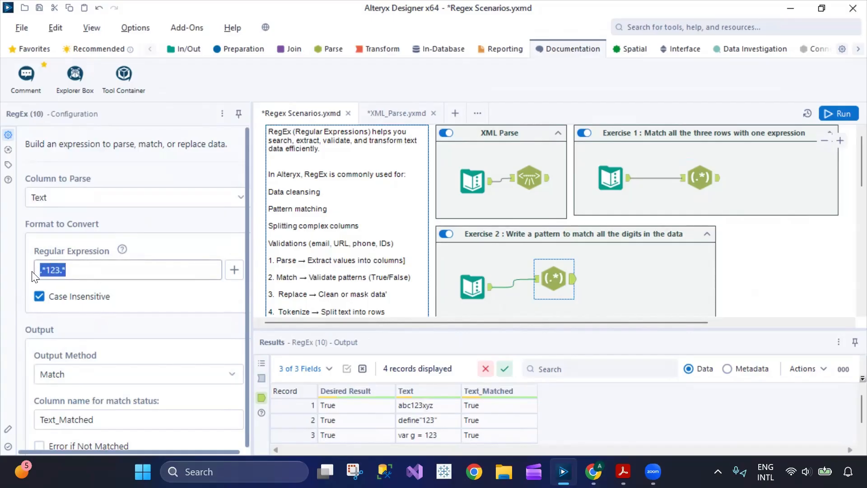
click(572, 284)
scroll(493, 437, down, 1)
scroll(493, 436, up, 1)
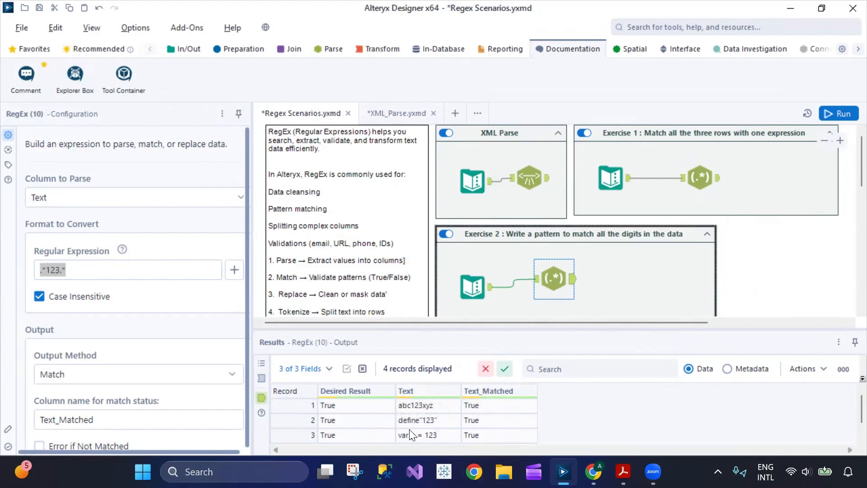
scroll(747, 247, down, 1)
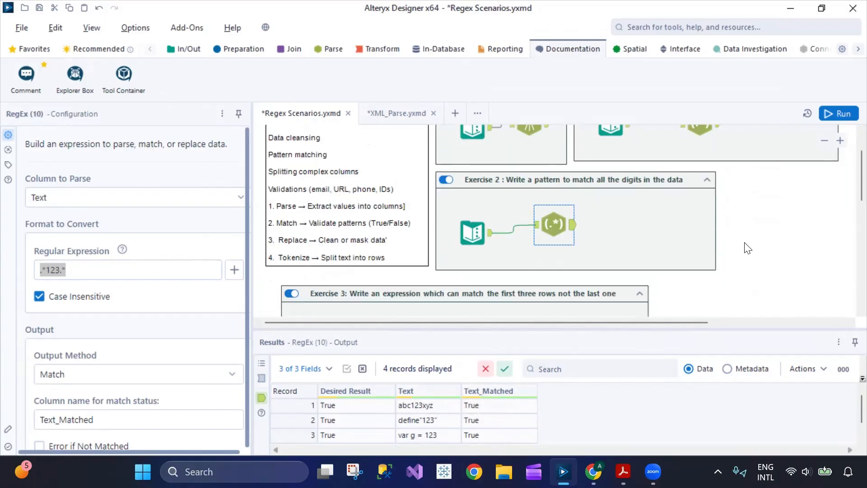
scroll(496, 418, down, 1)
scroll(478, 446, up, 1)
click(229, 383)
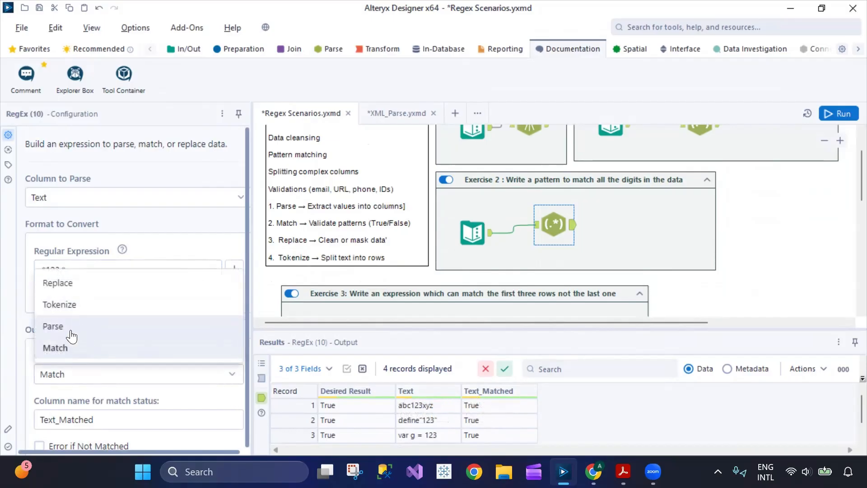
click(724, 254)
Review the rows of Exercise 3's Text Input tool, widening its Text column to read the values.
scroll(760, 226, down, 4)
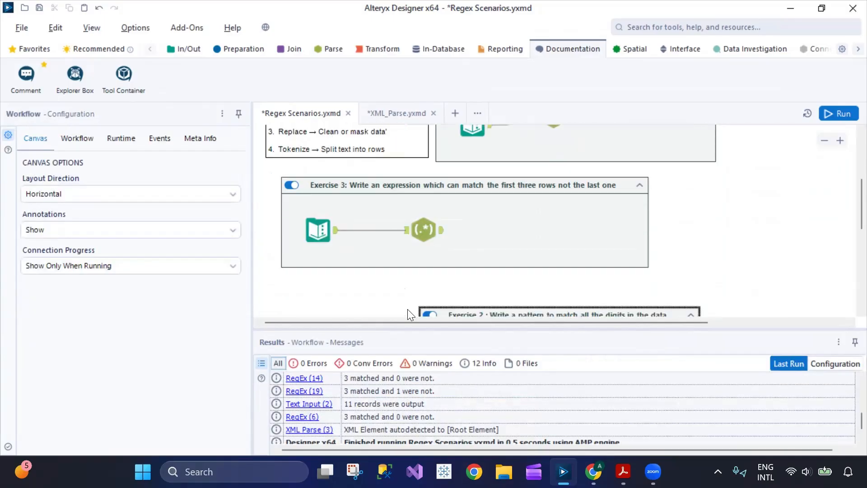
scroll(512, 236, up, 1)
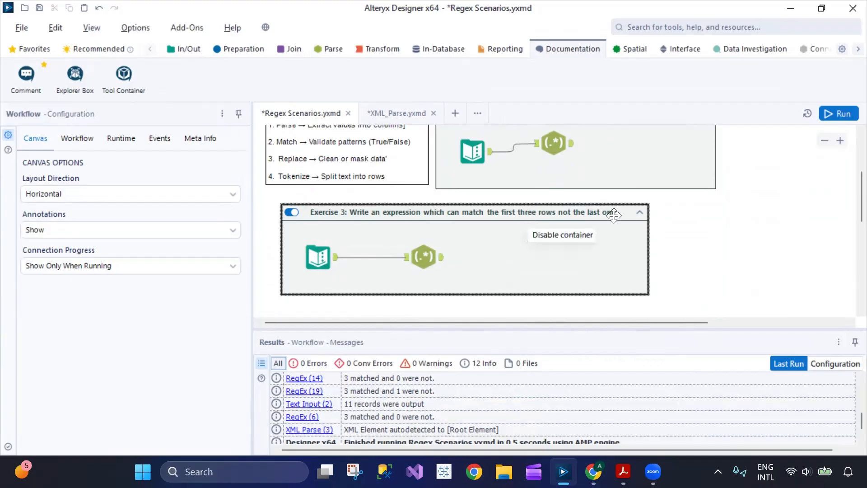
click(311, 262)
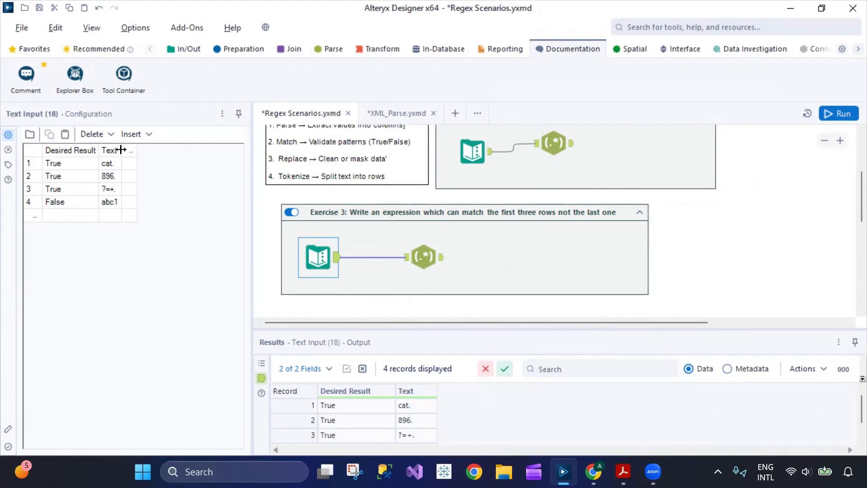
drag(121, 149, 145, 153)
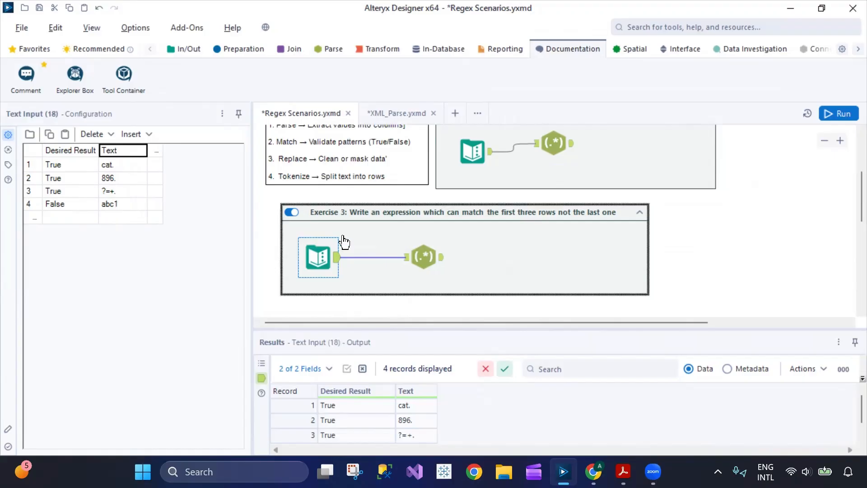
click(108, 169)
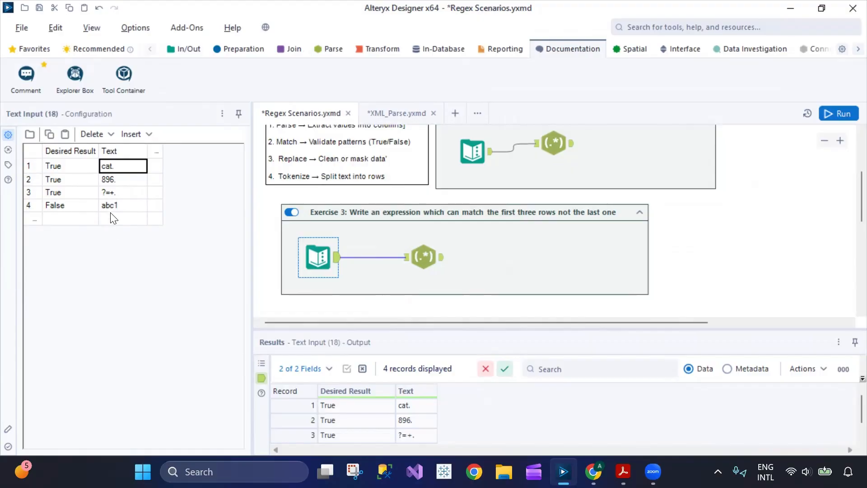
Check Exercise 3's regular expression and the list of expression symbols against its Text Input rows and matched output.
click(422, 258)
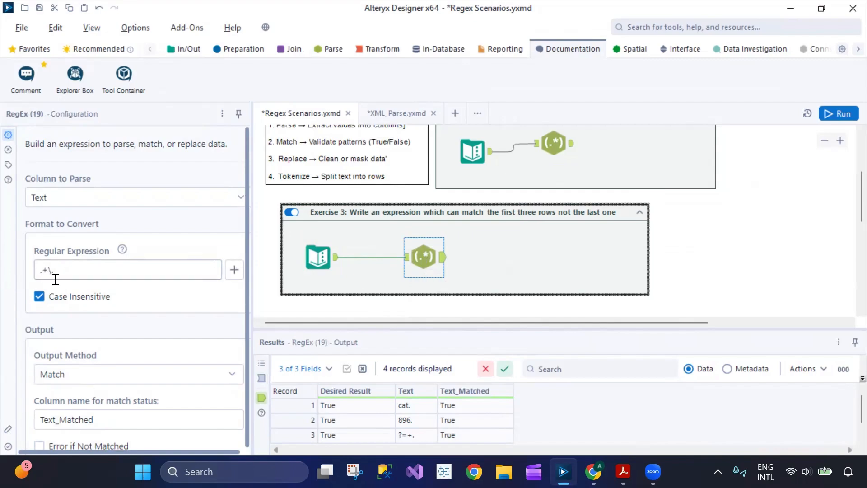
click(234, 270)
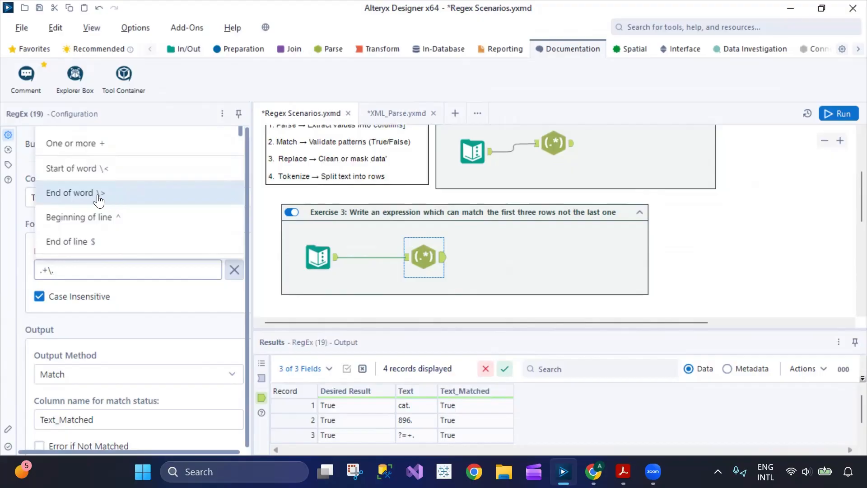
click(318, 257)
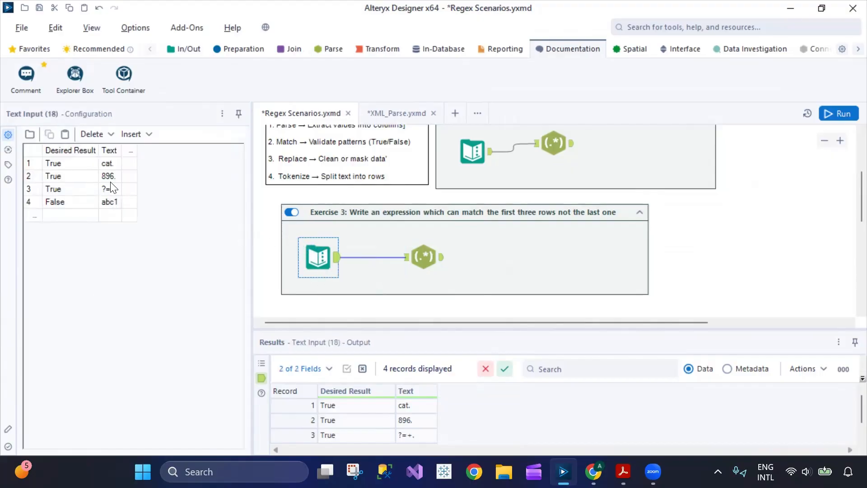
click(425, 258)
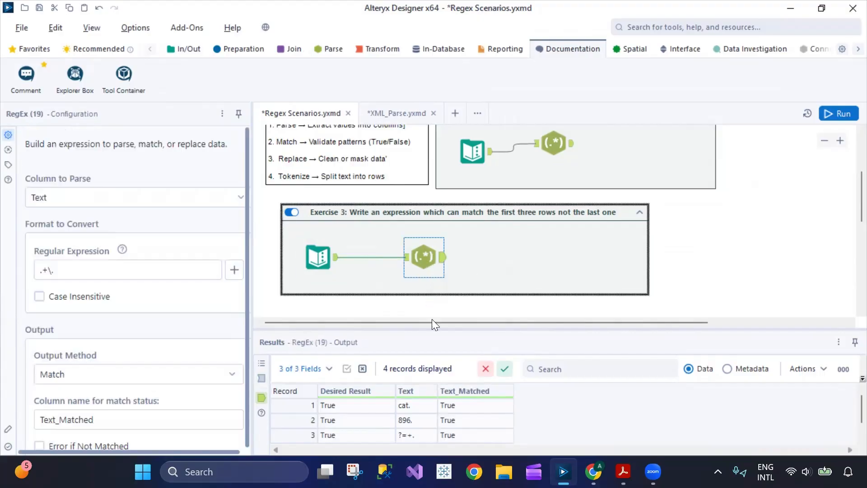
scroll(465, 432, down, 1)
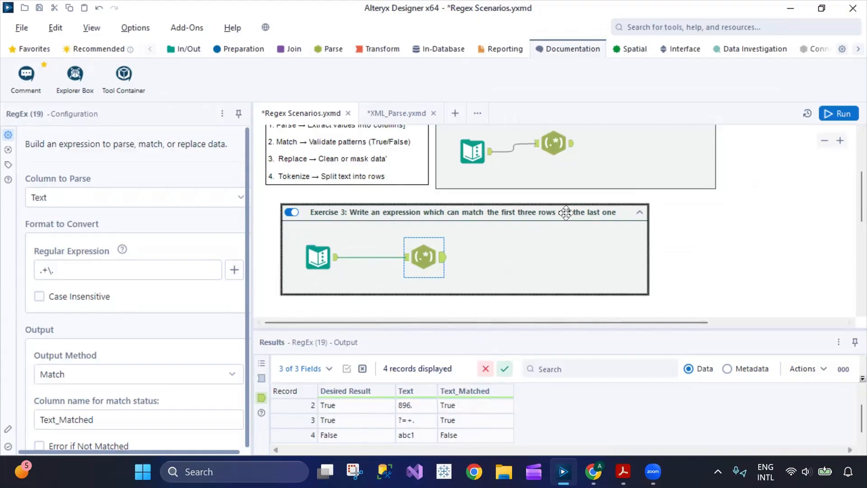
Try a Text To Columns tool after Exercise 1's RegEx tool, with Text_Matched as the column to split.
scroll(600, 239, up, 2)
scroll(603, 242, up, 3)
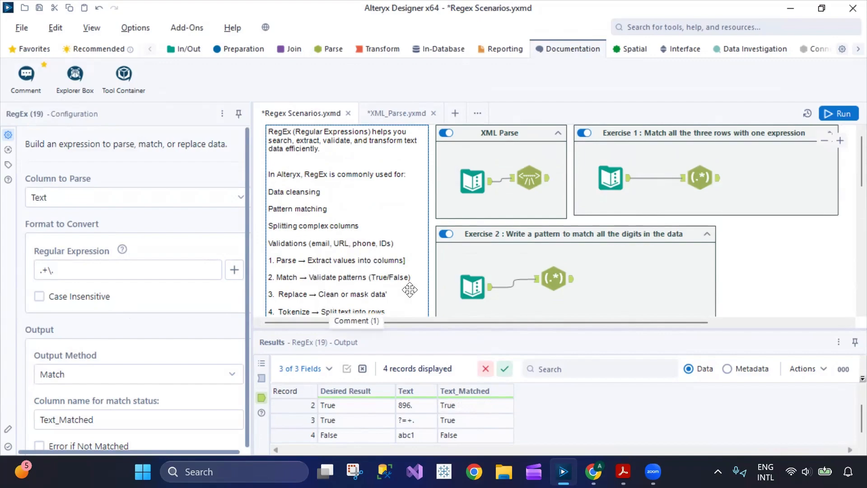
click(695, 173)
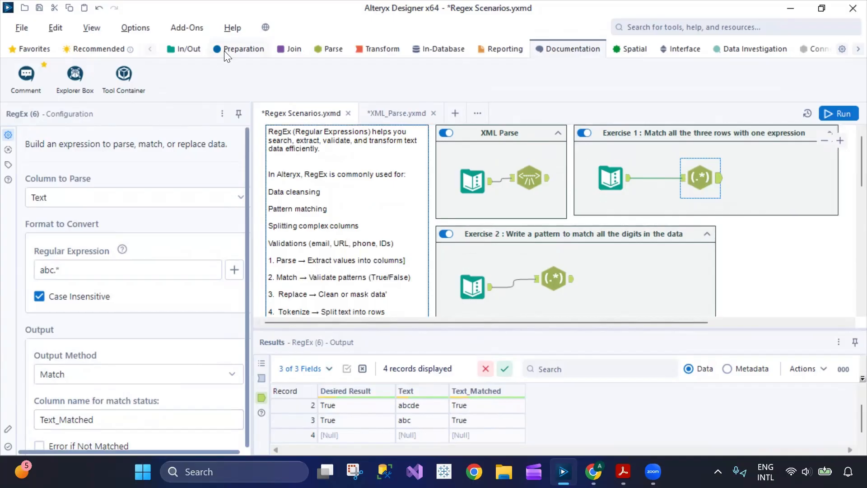
click(329, 47)
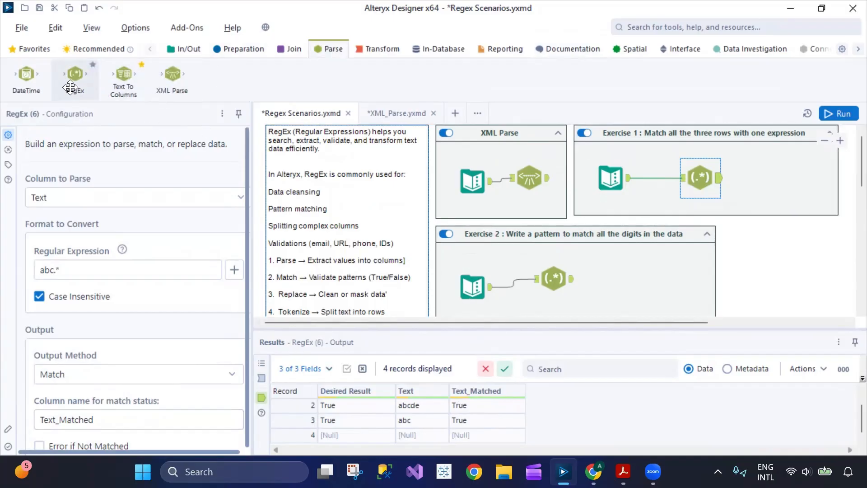
drag(123, 75, 764, 180)
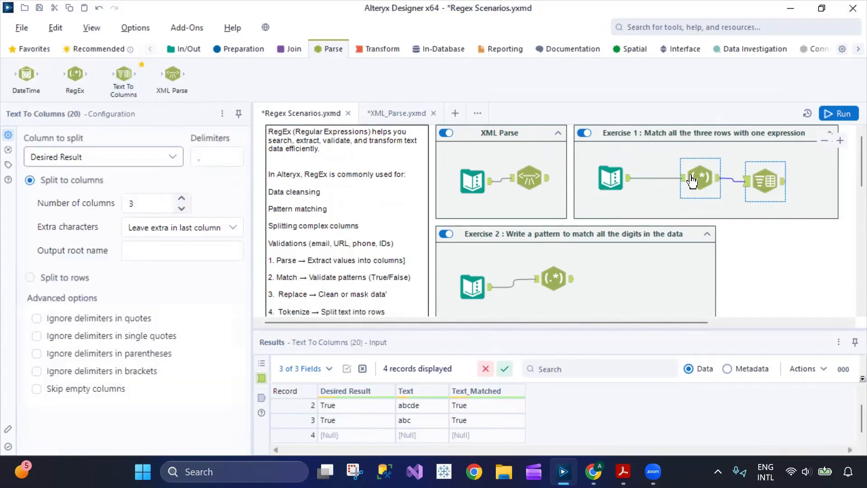
click(172, 156)
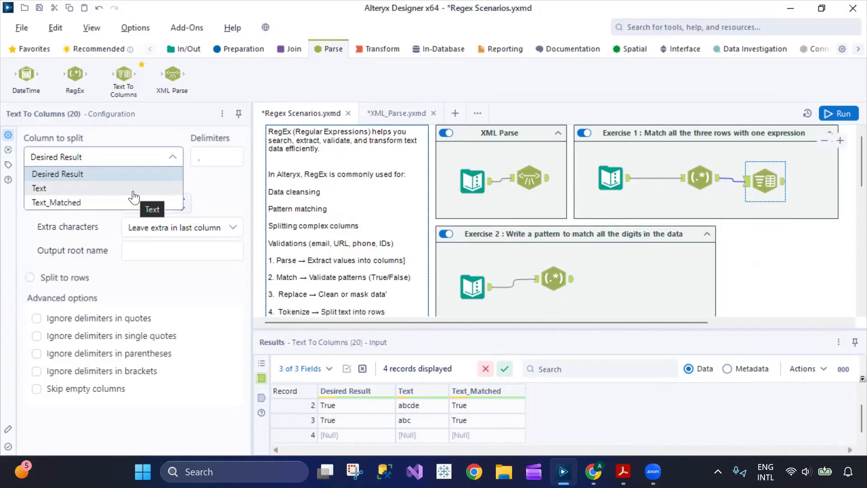
click(133, 193)
click(170, 163)
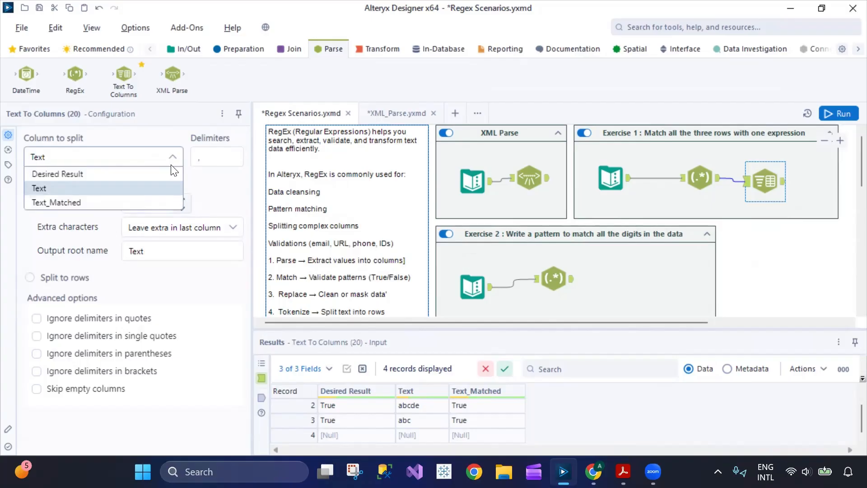
click(145, 204)
click(166, 258)
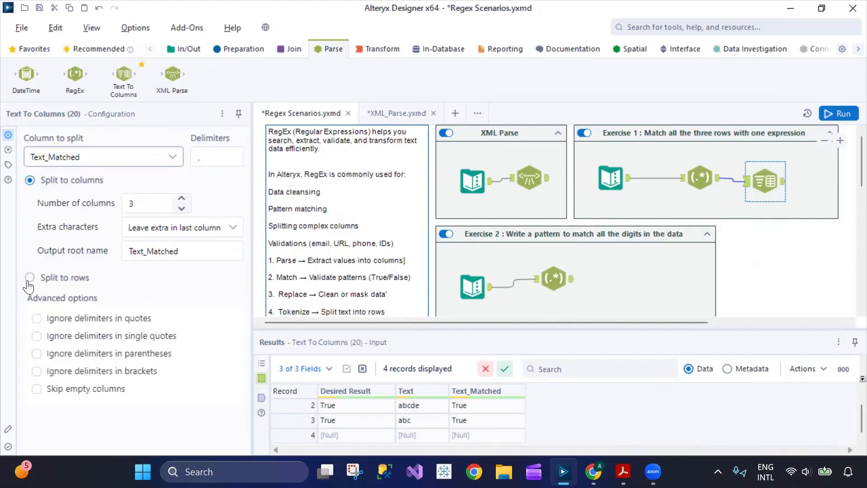
Check the output of Exercise 1's RegEx tool and delete the Text To Columns tool connected after it.
click(700, 178)
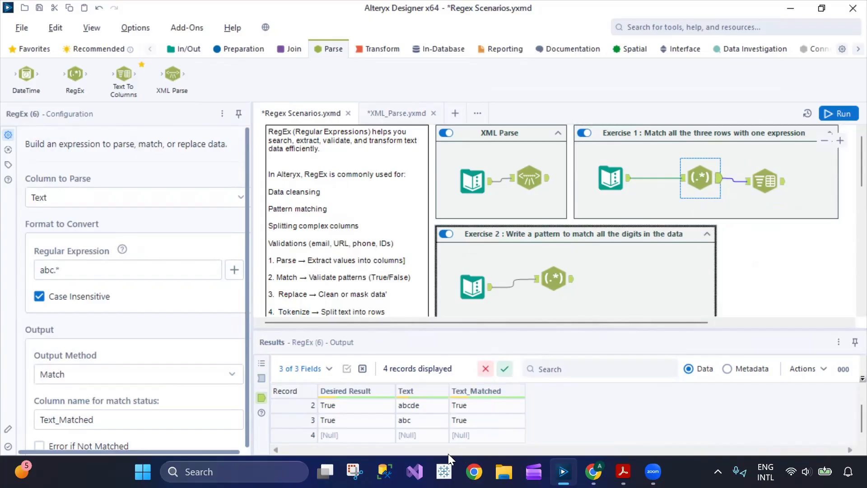
scroll(445, 427, up, 1)
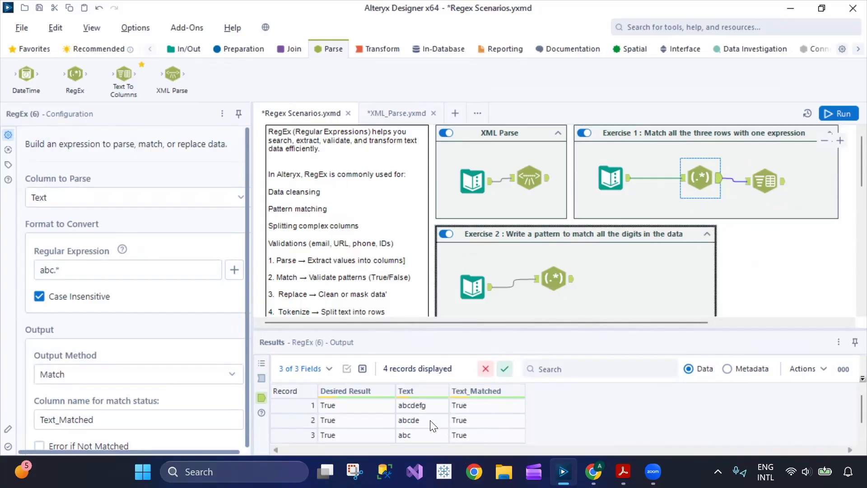
click(771, 190)
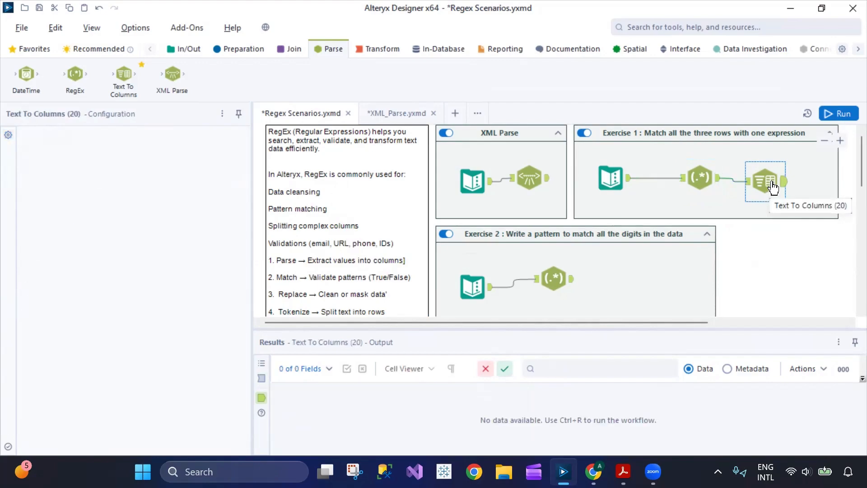
key(Delete)
Connect a Text To Columns tool after Exercise 2's RegEx tool and view the RegEx output.
click(555, 278)
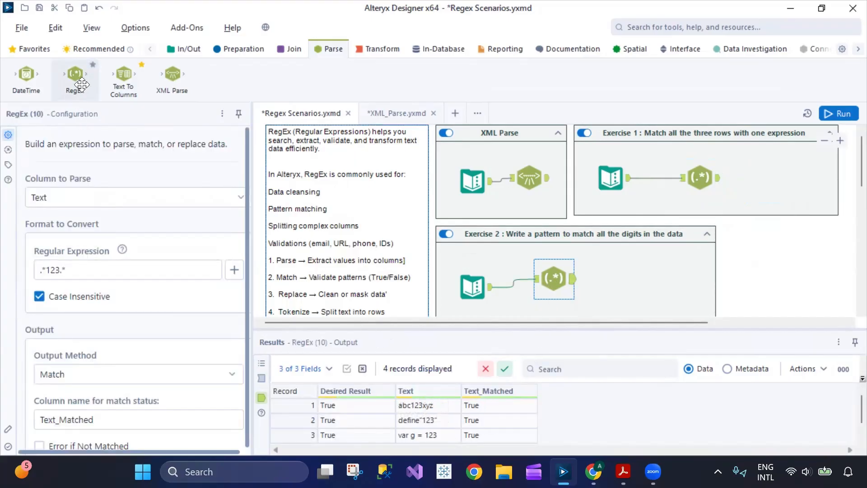
mouse_move(70, 82)
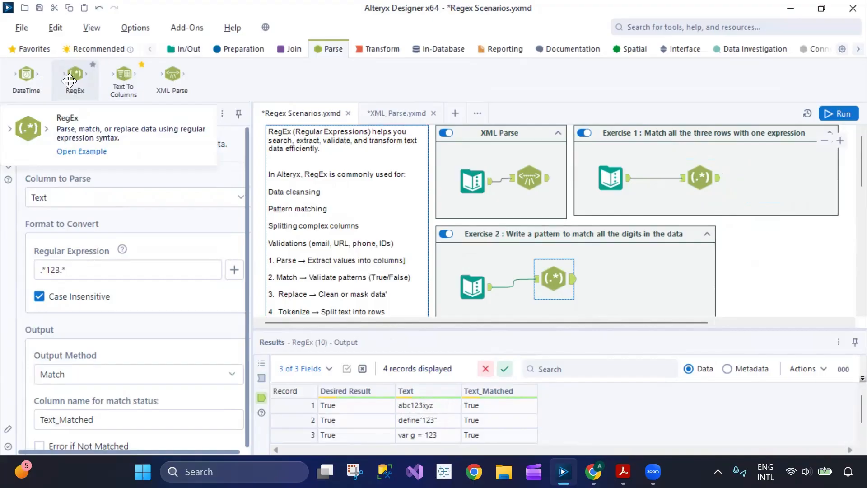
drag(123, 77, 626, 278)
click(556, 282)
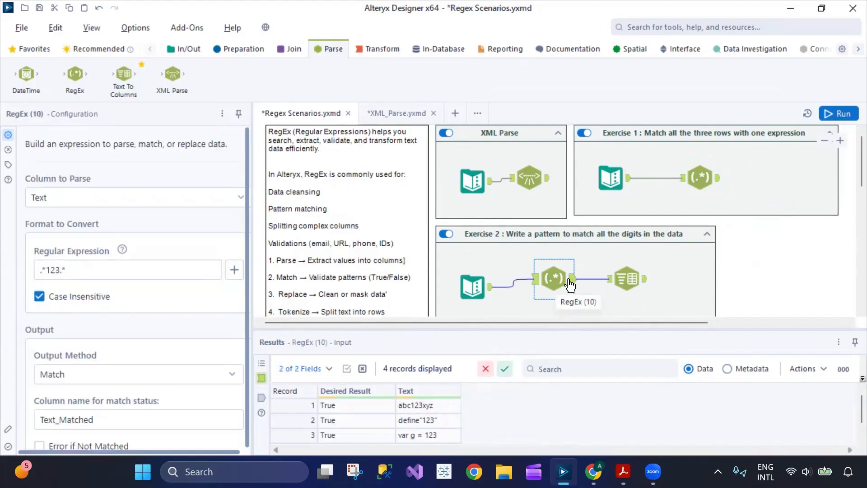
click(572, 279)
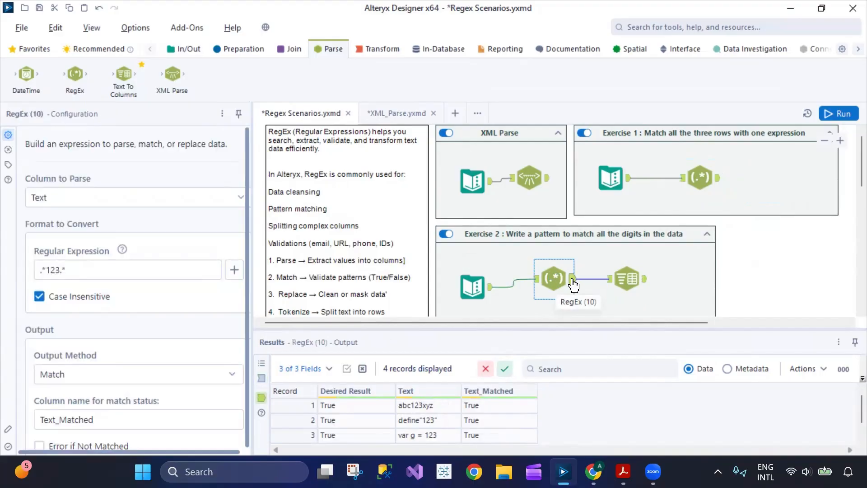
Set Exercise 2's Text To Columns tool to split Text with an empty delimiter, and run the workflow.
click(627, 278)
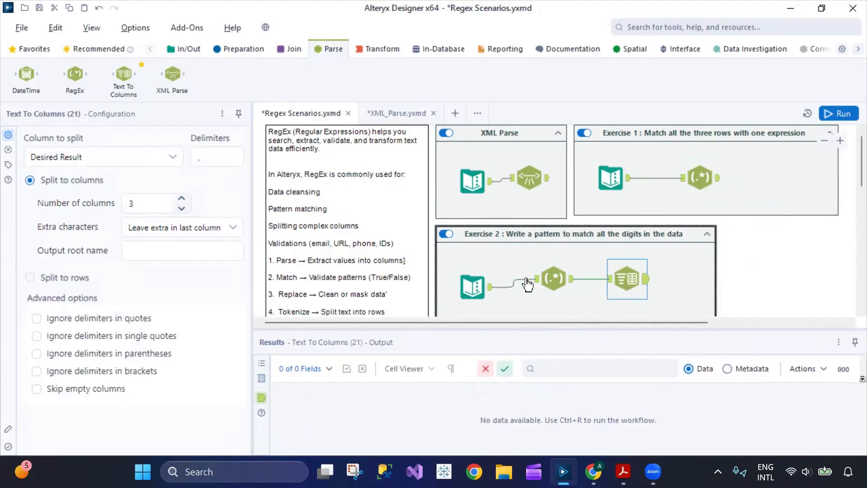
click(162, 162)
click(121, 186)
click(220, 155)
key(BackSpace)
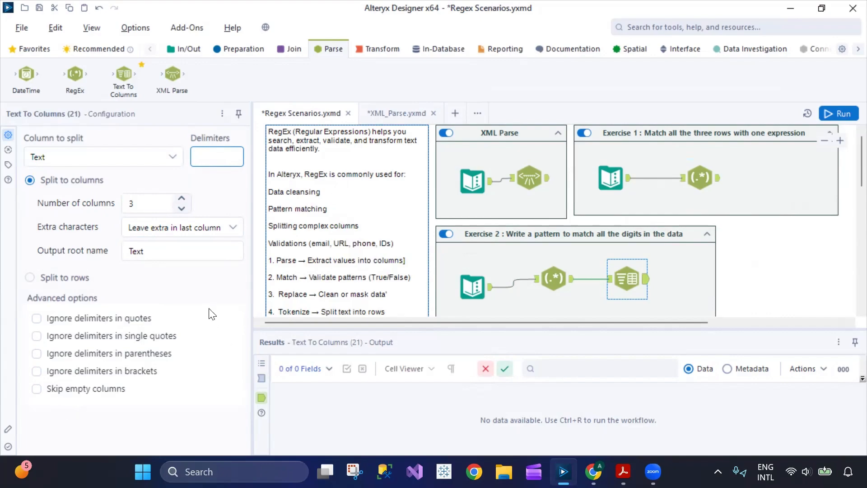
click(844, 113)
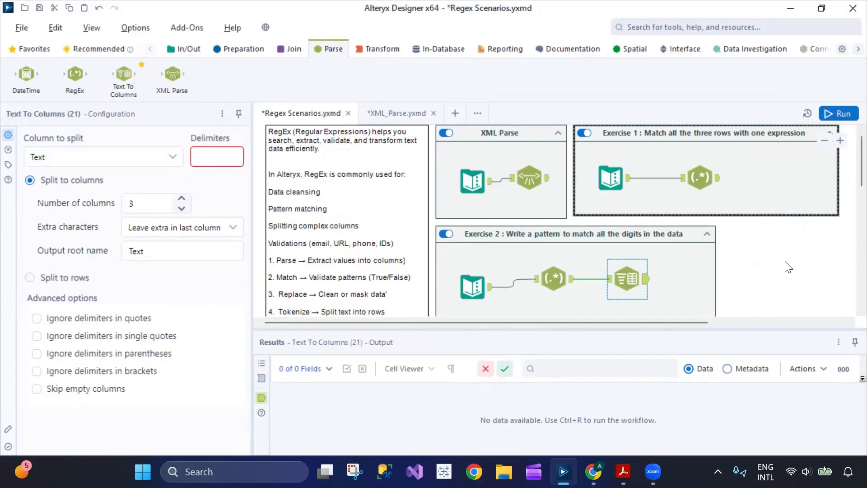
Inspect the run messages of Exercise 2's RegEx tool and the rows in its Text Input tool.
click(562, 283)
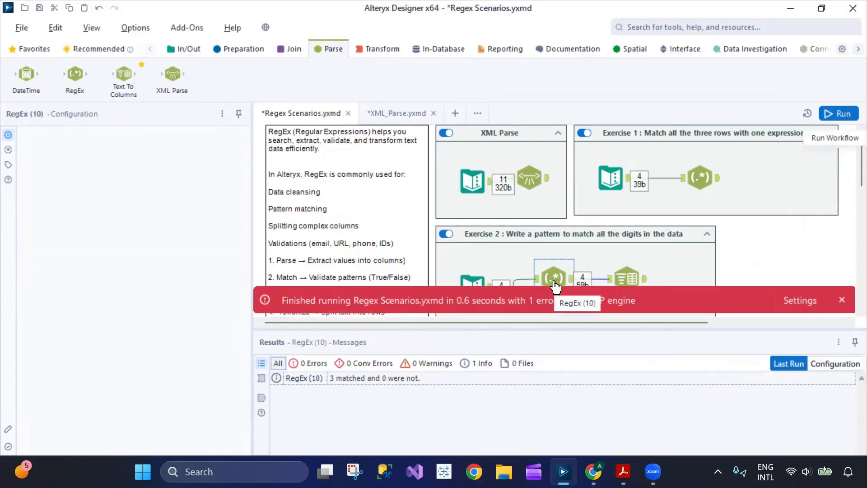
scroll(565, 276, down, 1)
click(575, 255)
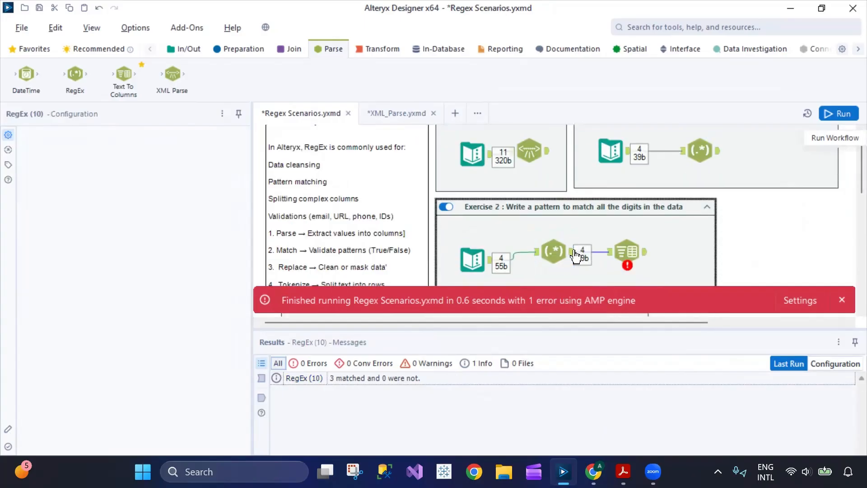
click(562, 257)
click(470, 261)
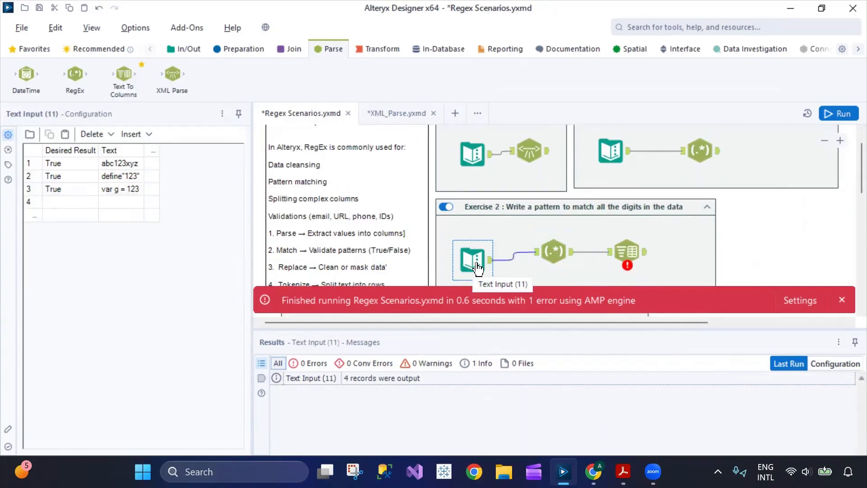
Set the delimiter of Exercise 2's Text To Columns tool to *, run the workflow and view the split output.
click(625, 252)
click(219, 160)
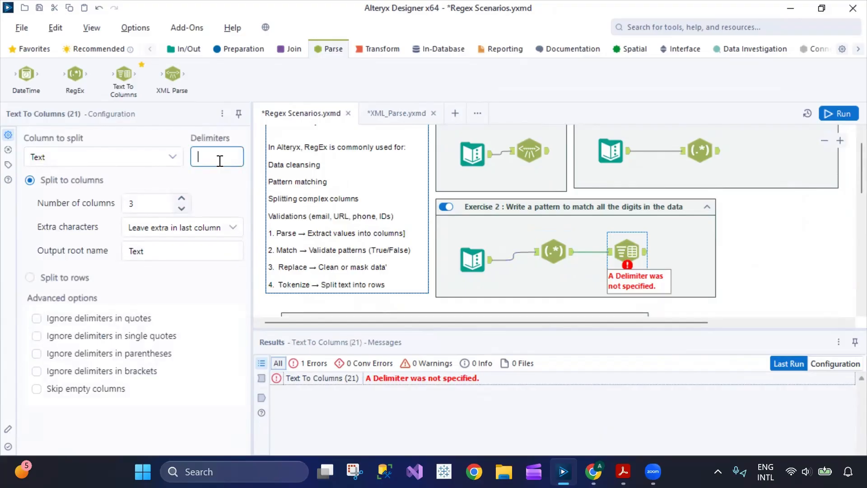
click(747, 275)
key(ctrl+r)
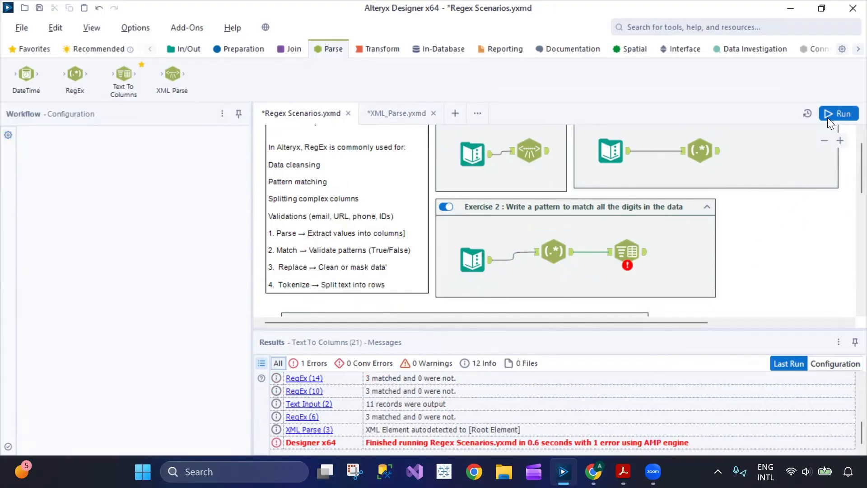
click(831, 115)
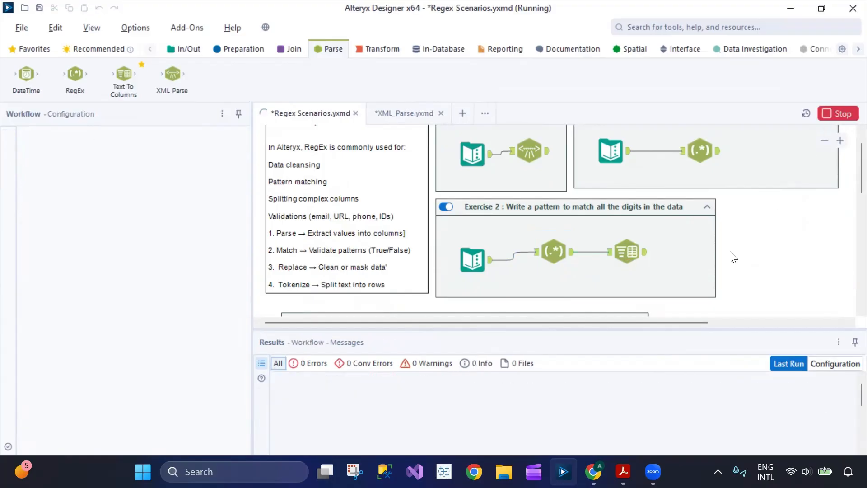
click(645, 257)
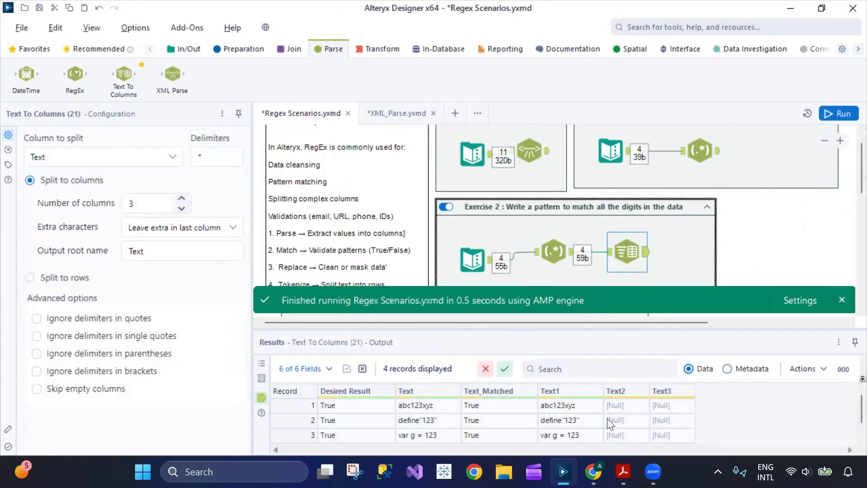
scroll(572, 415, down, 1)
scroll(576, 430, up, 1)
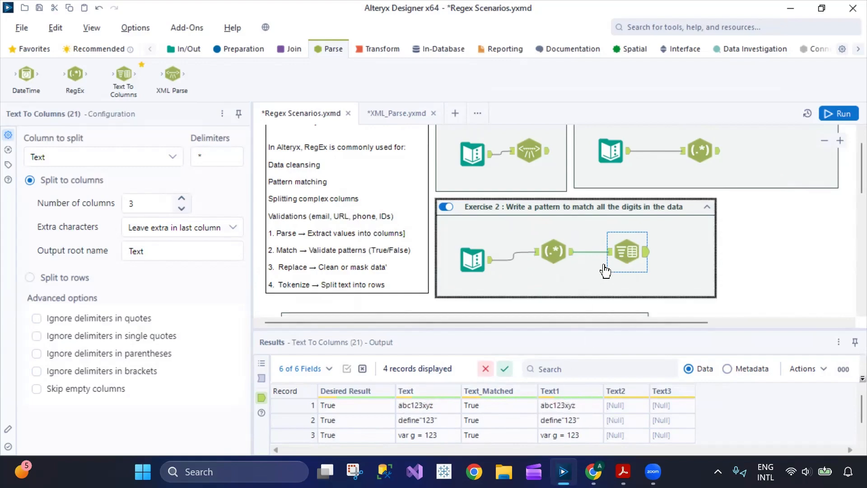
Replace Exercise 2's Text To Columns tool with a second RegEx tool that parses the Text column.
click(625, 257)
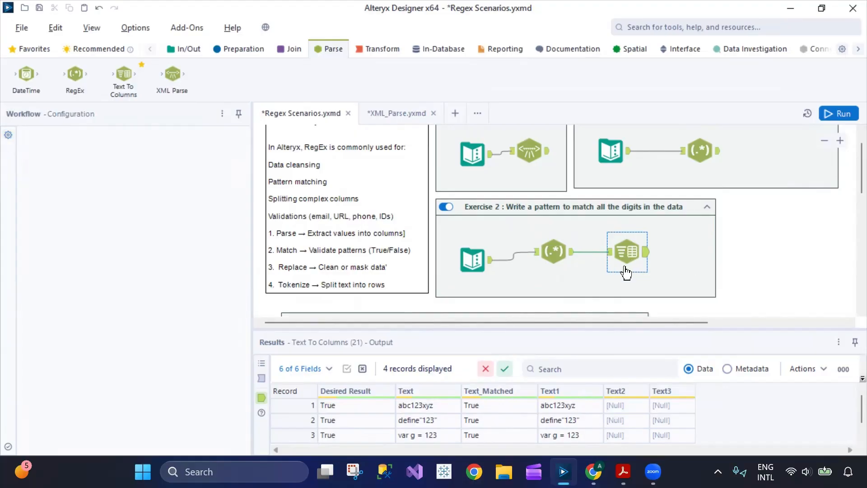
key(Delete)
drag(75, 74, 627, 251)
click(237, 197)
click(205, 226)
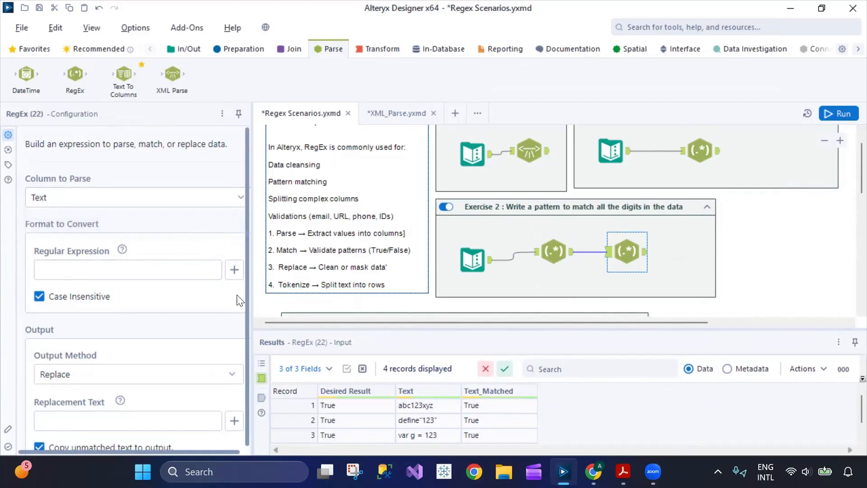
Set the new RegEx tool's output method to Parse and its regular expression to *123*.
click(147, 379)
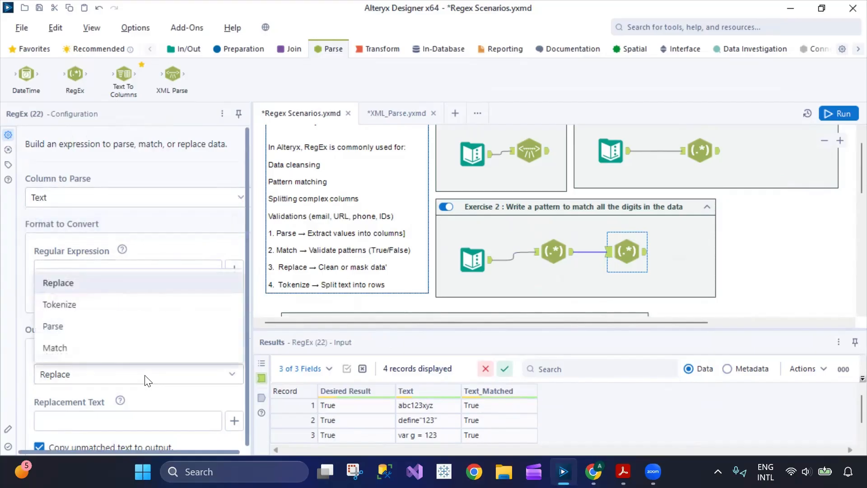
click(112, 328)
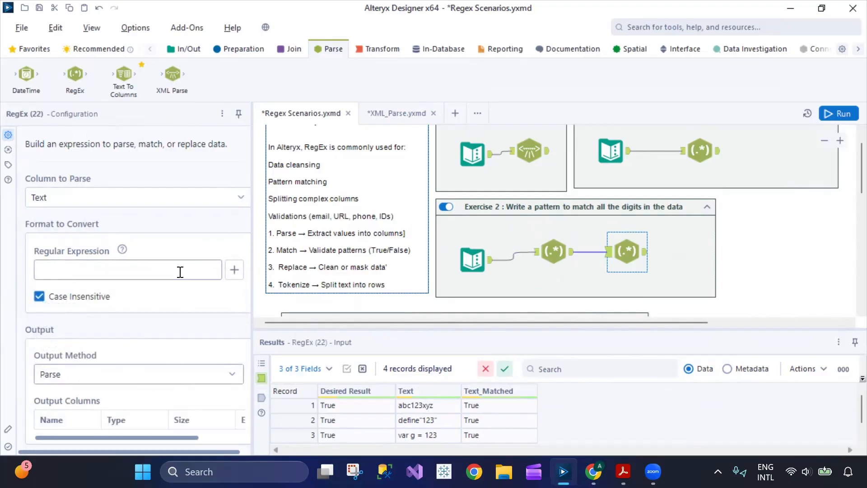
click(158, 275)
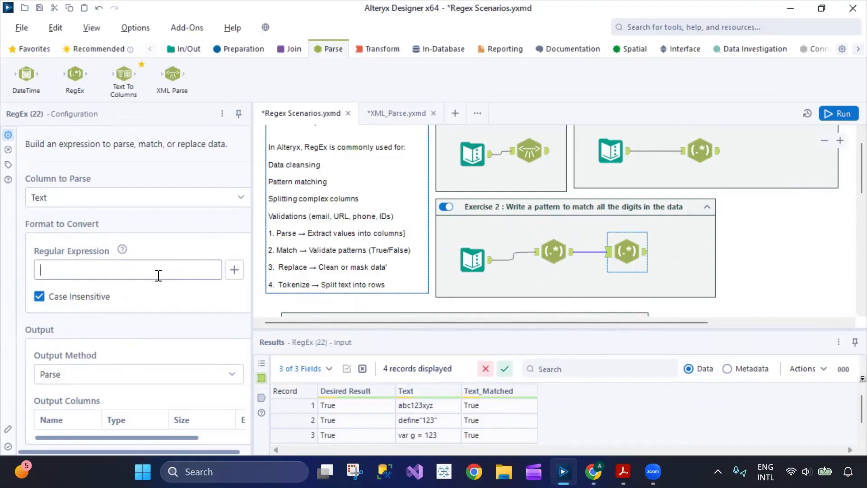
text(12)
key(BackSpace)
key(BackSpace)
text(*)
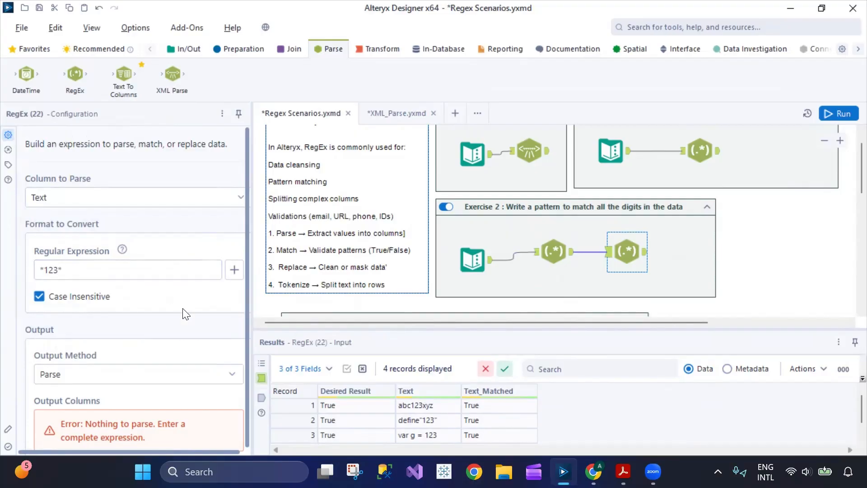
scroll(180, 343, down, 1)
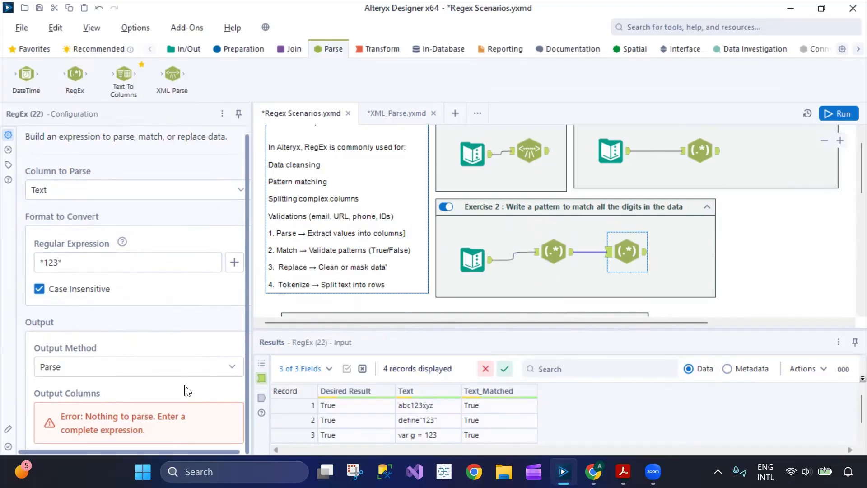
Append the digit token \d to the regular expression and turn off case insensitivity.
click(235, 262)
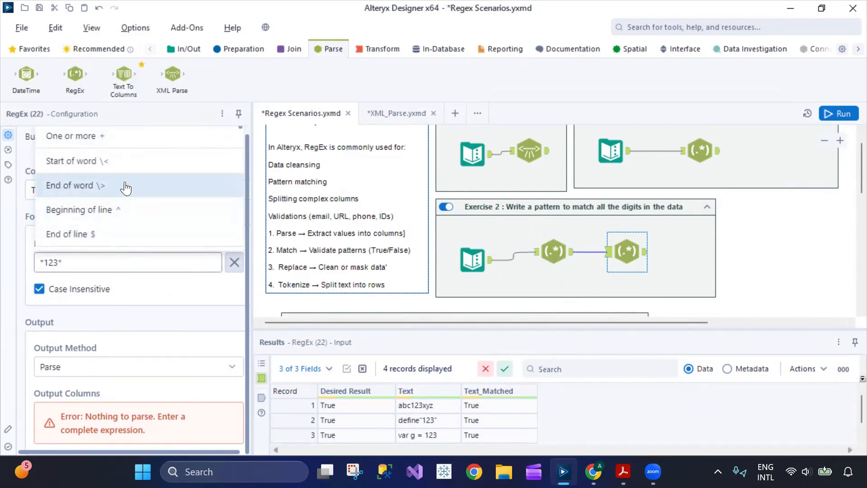
scroll(125, 181, down, 5)
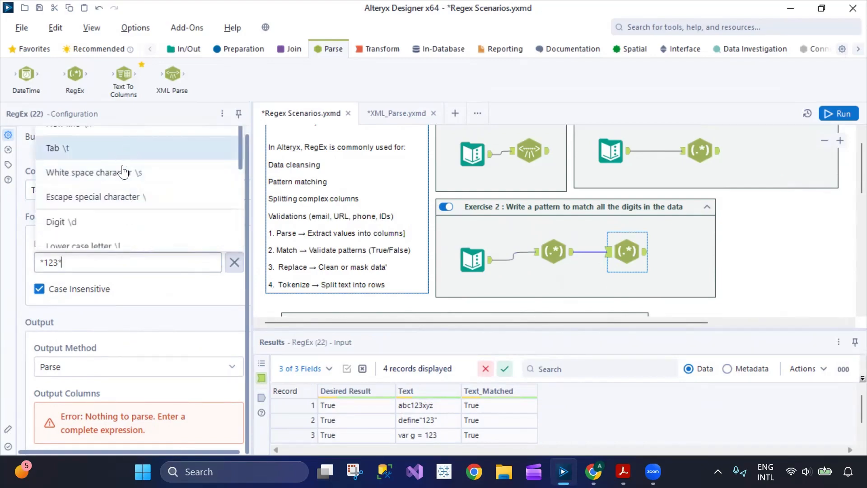
scroll(124, 190, down, 3)
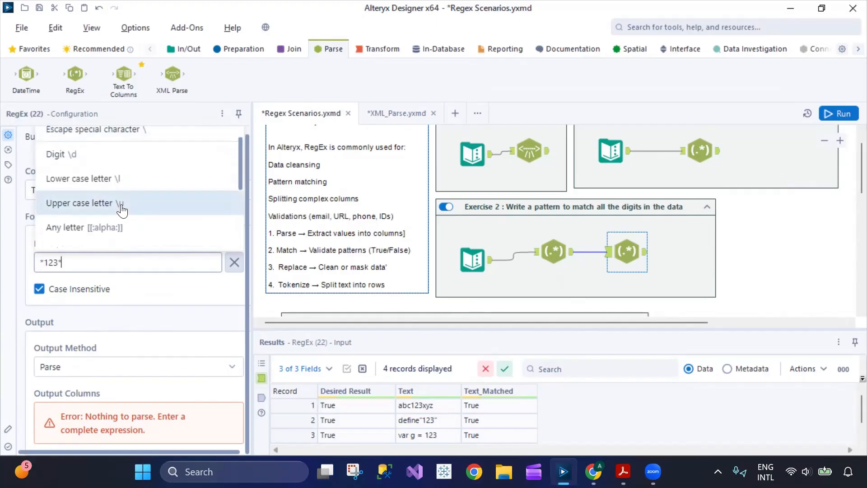
click(133, 163)
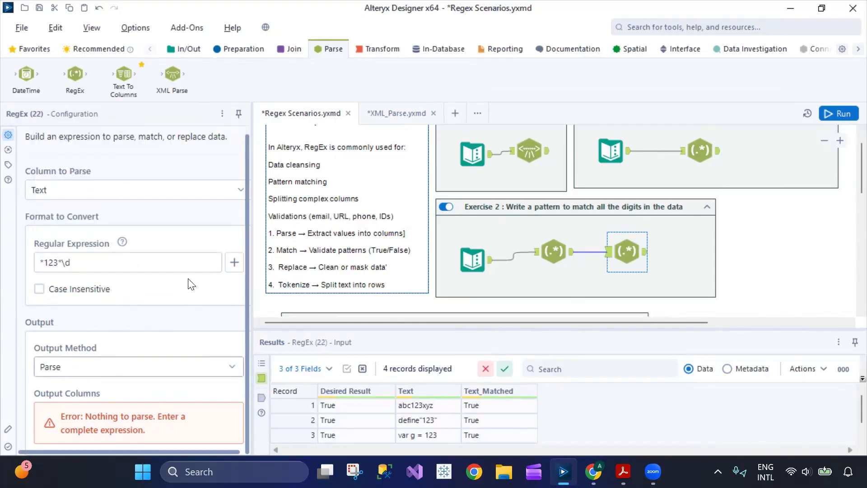
click(49, 295)
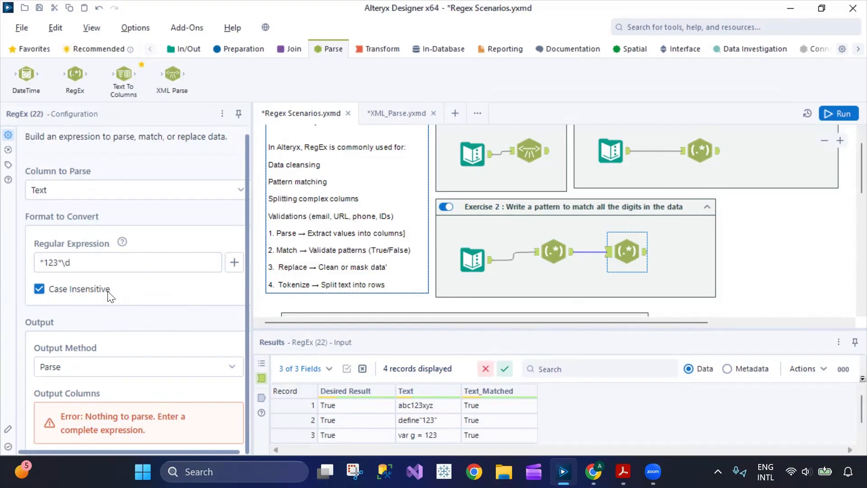
click(39, 288)
Set the output method to Tokenize and remove \d from the regular expression, leaving *123*.
click(171, 370)
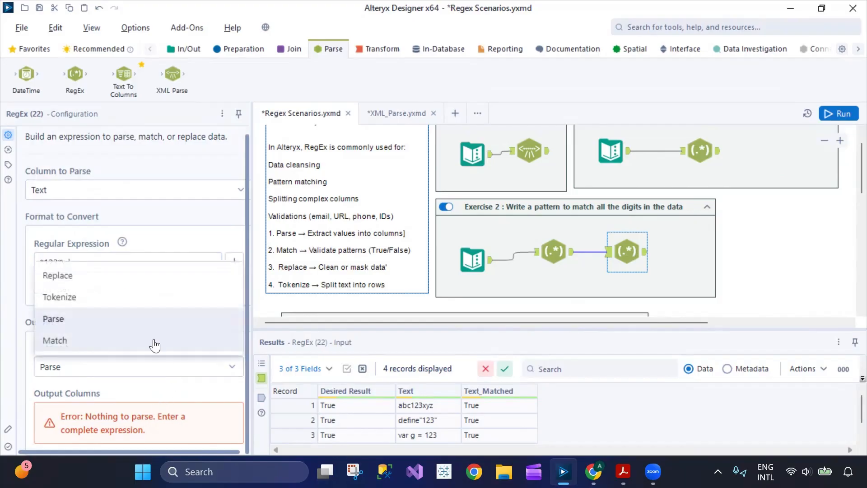
click(113, 302)
scroll(158, 401, down, 3)
scroll(160, 399, up, 3)
click(167, 270)
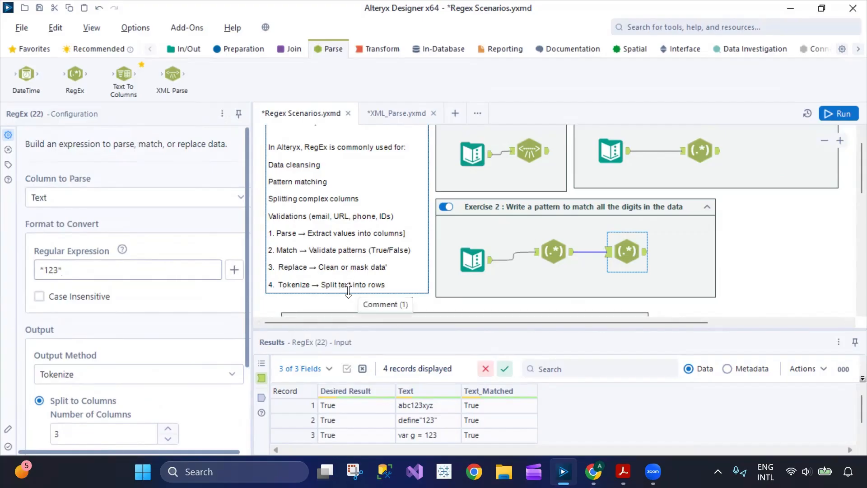
Run the workflow and inspect the messages of Exercise 2's second RegEx tool.
click(801, 236)
click(838, 114)
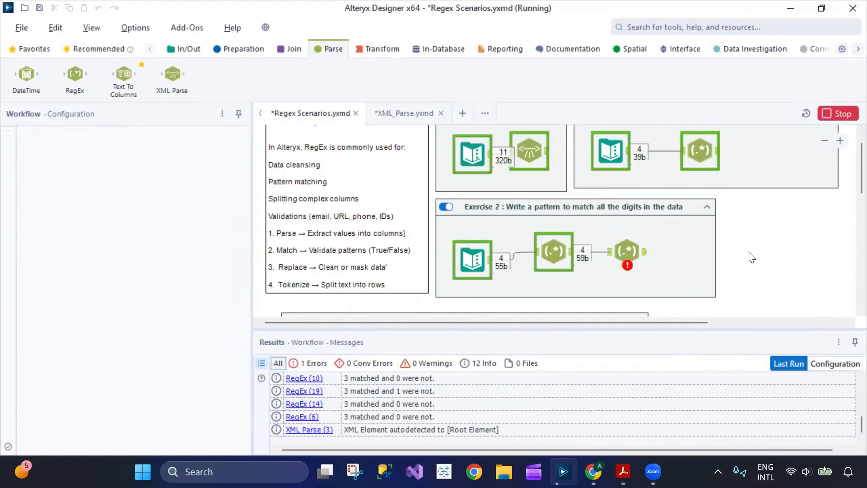
click(625, 251)
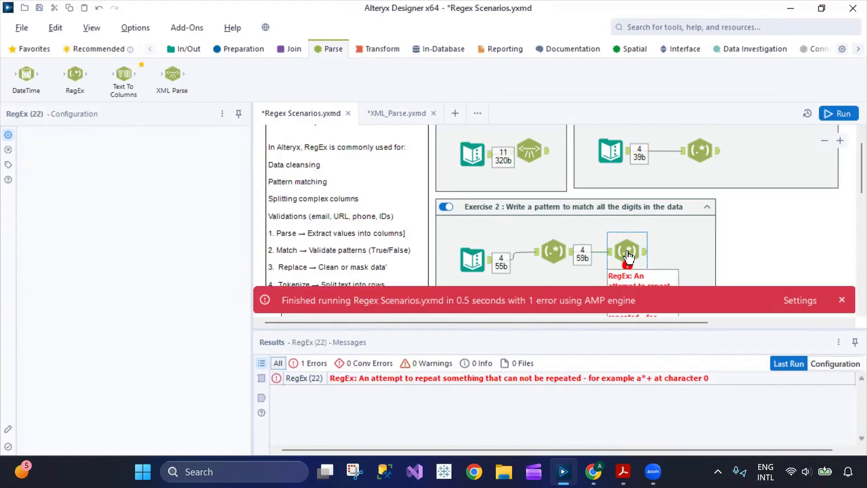
Replace the second RegEx tool's regular expression with the digit token \d.
drag(107, 267, 18, 280)
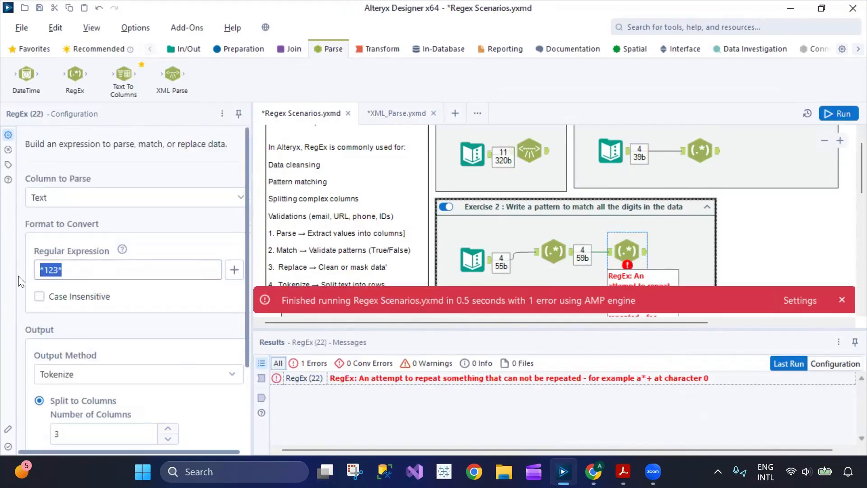
key(BackSpace)
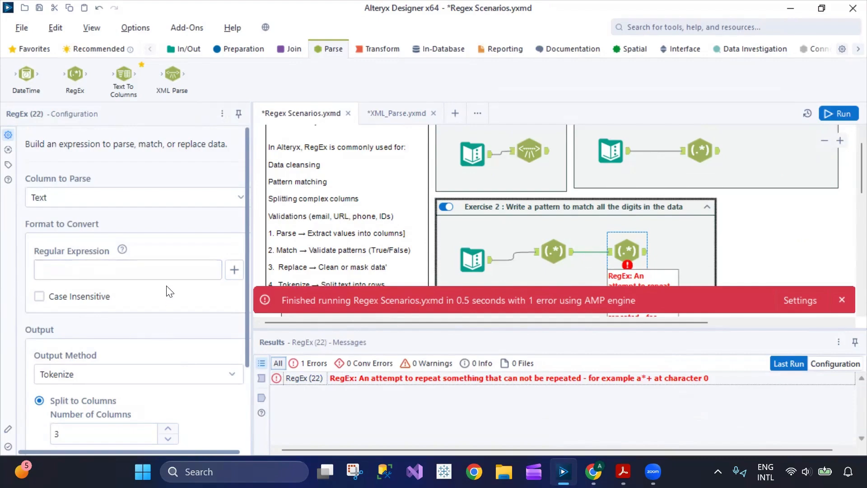
click(234, 270)
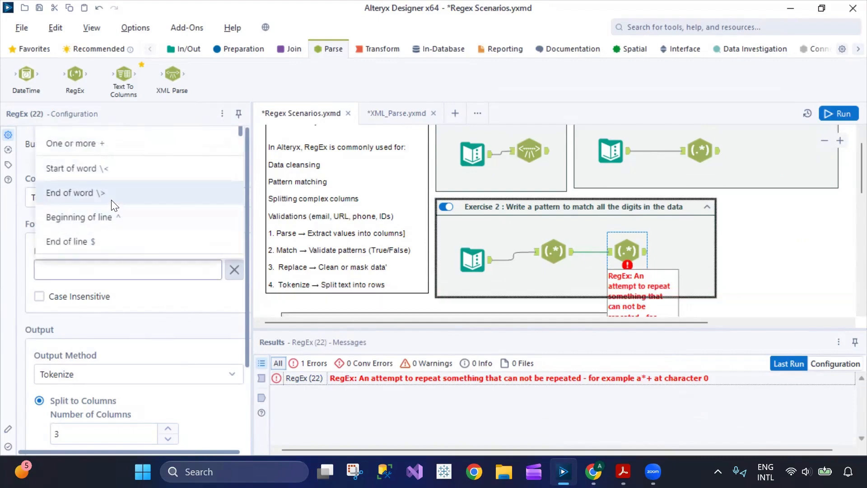
scroll(109, 217, down, 3)
scroll(108, 230, down, 3)
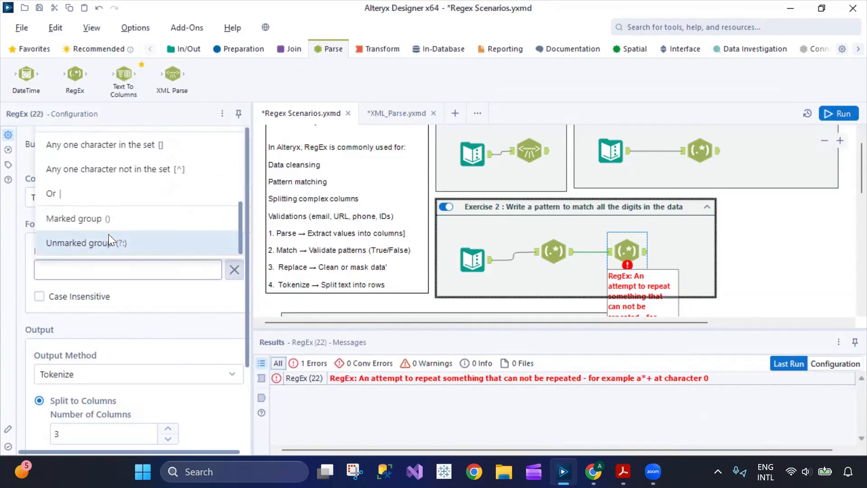
scroll(109, 234, up, 4)
scroll(108, 234, up, 5)
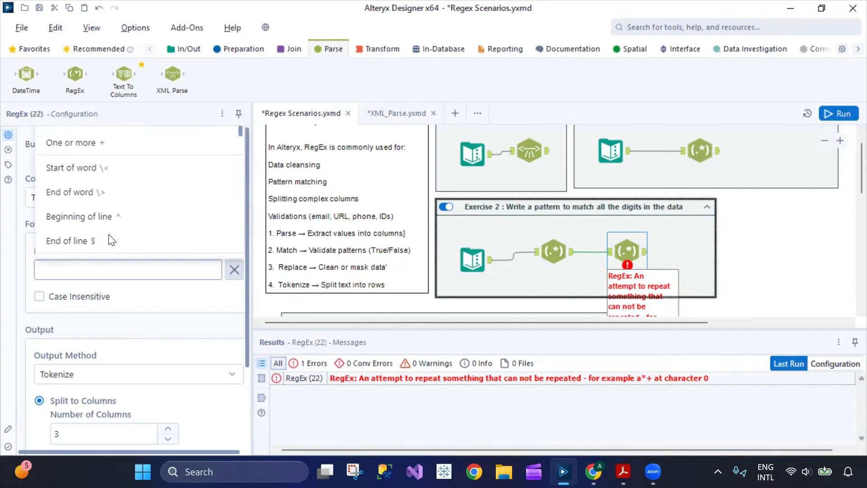
scroll(111, 226, down, 4)
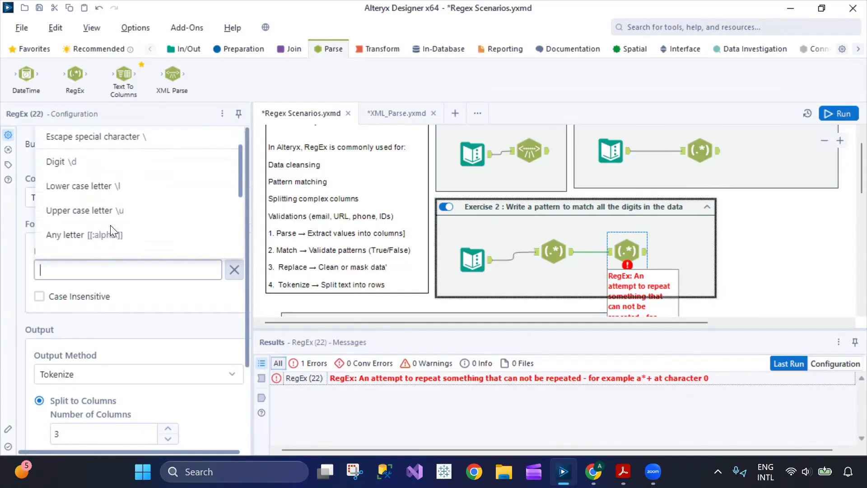
click(115, 161)
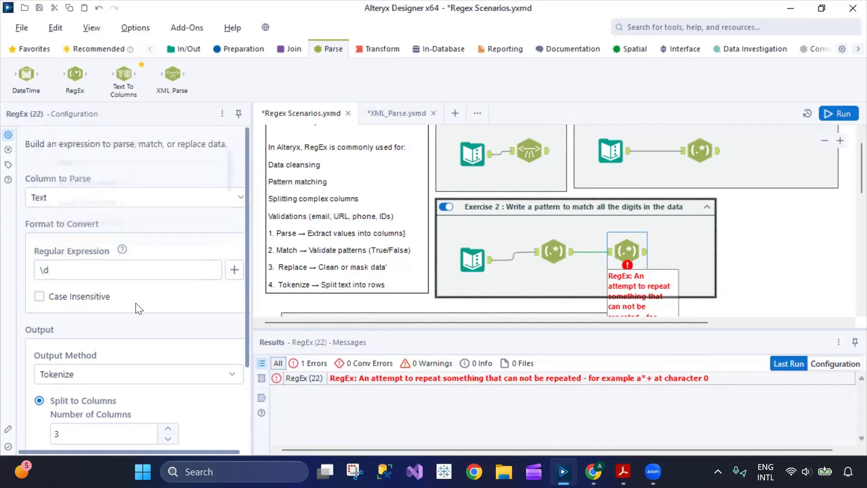
Run the workflow to view the tokenized output, and rerun it with the number of columns set to 1.
click(804, 277)
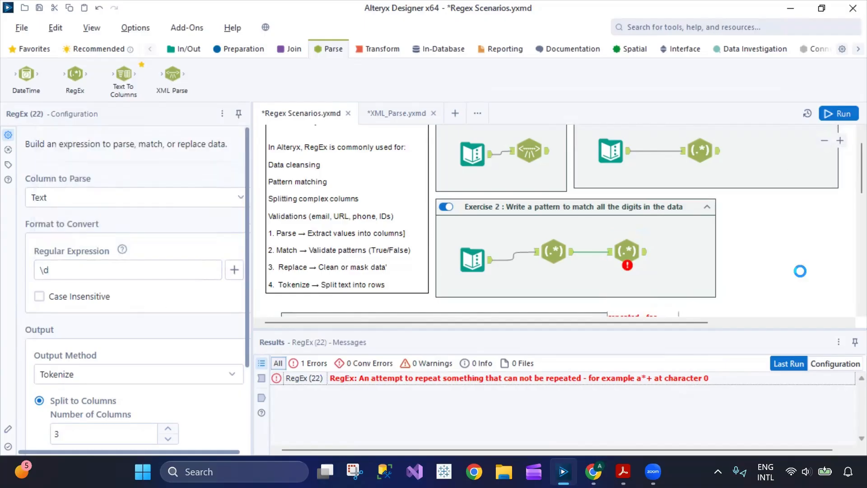
click(633, 258)
click(833, 113)
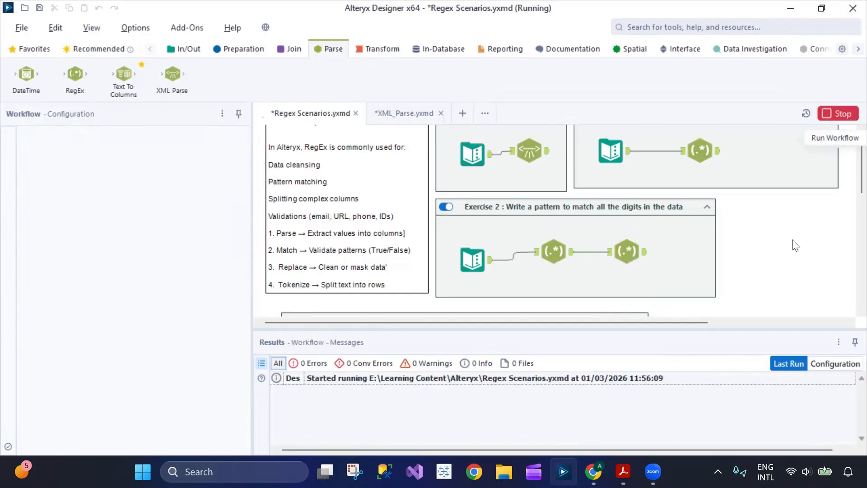
click(637, 255)
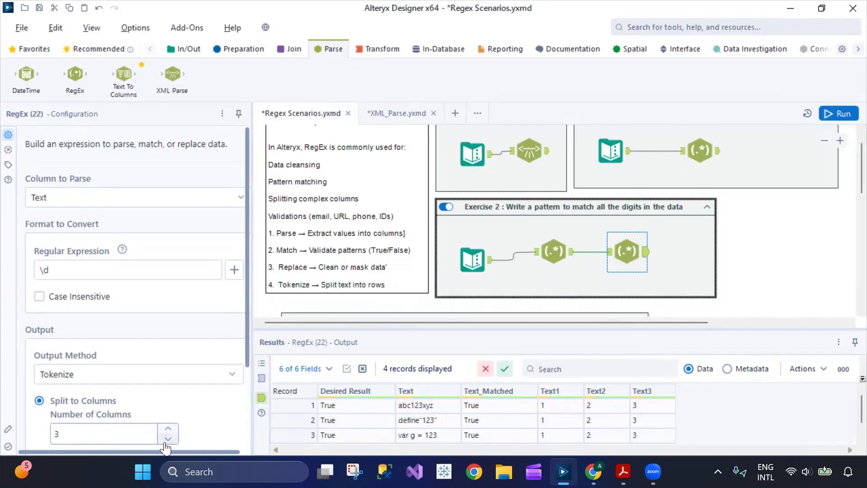
click(833, 117)
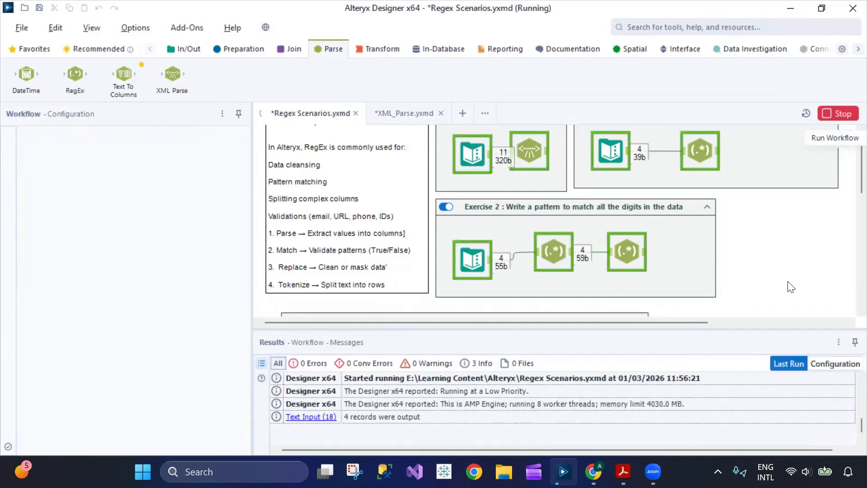
click(642, 252)
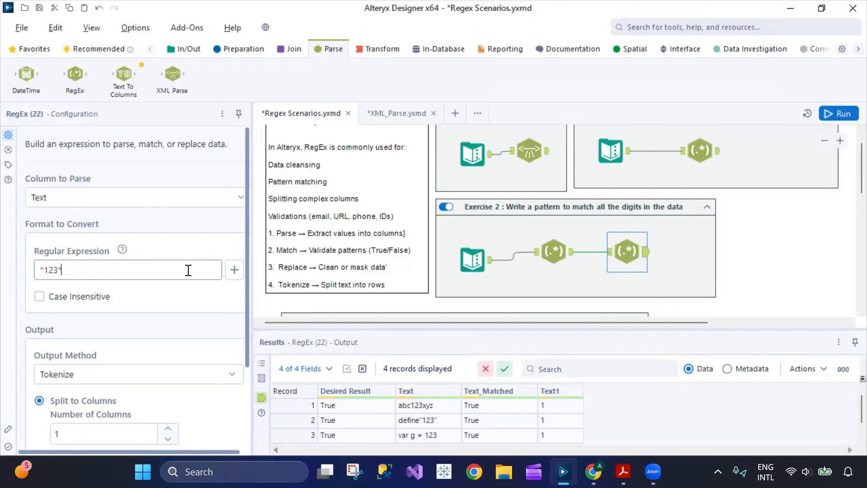
Try running the workflow with the regular expression *123*\ and edit the expression back to *123*.
click(755, 270)
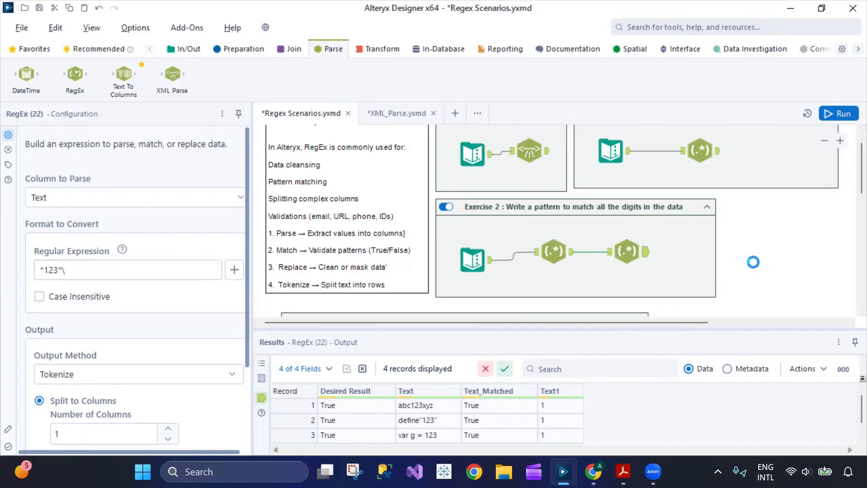
key(ctrl+r)
click(628, 253)
click(181, 273)
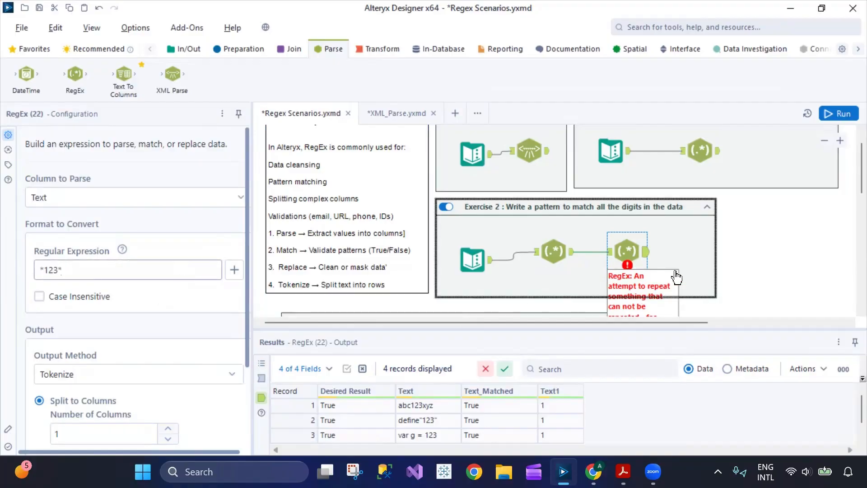
Try running the workflow with the second RegEx tool's expression in Exercise 2 shortened to *123, and inspect the tool's messages.
click(758, 255)
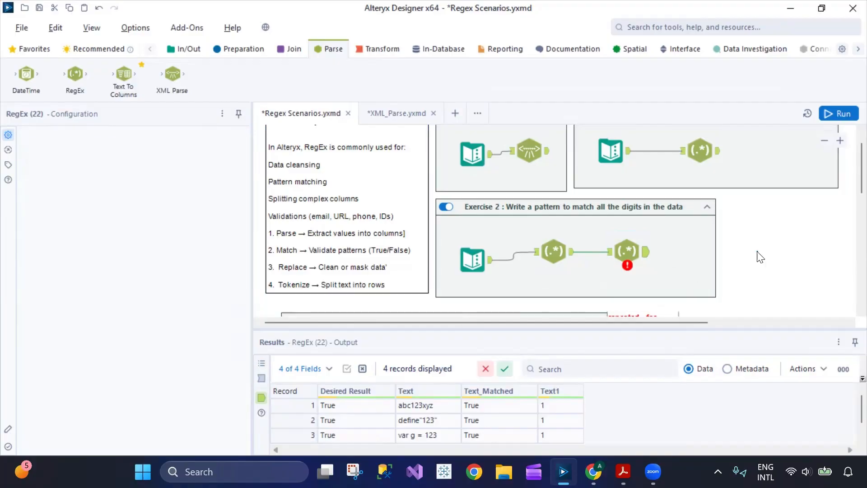
click(640, 262)
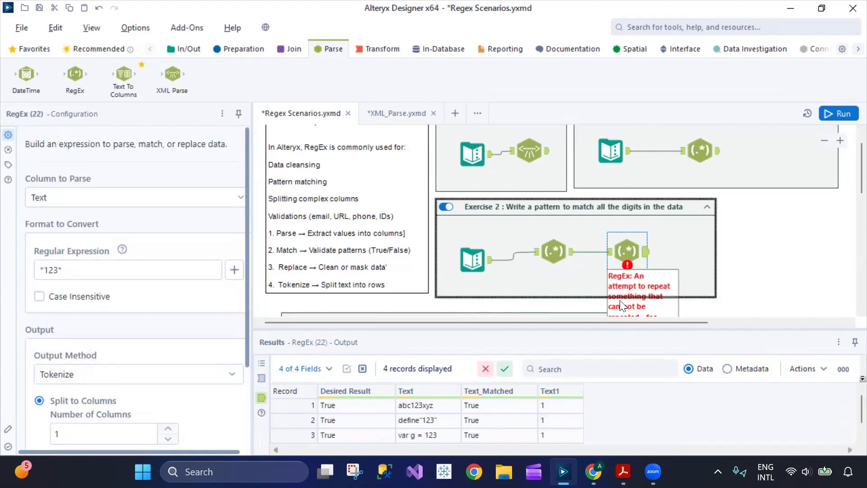
click(82, 268)
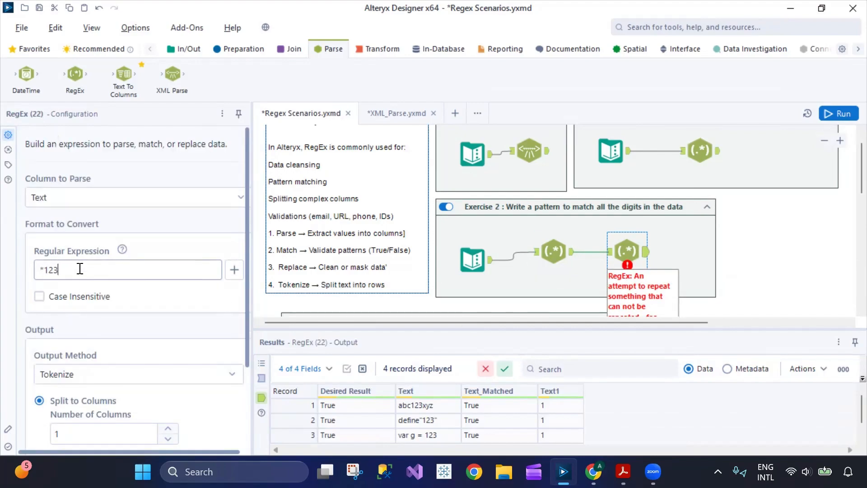
click(730, 314)
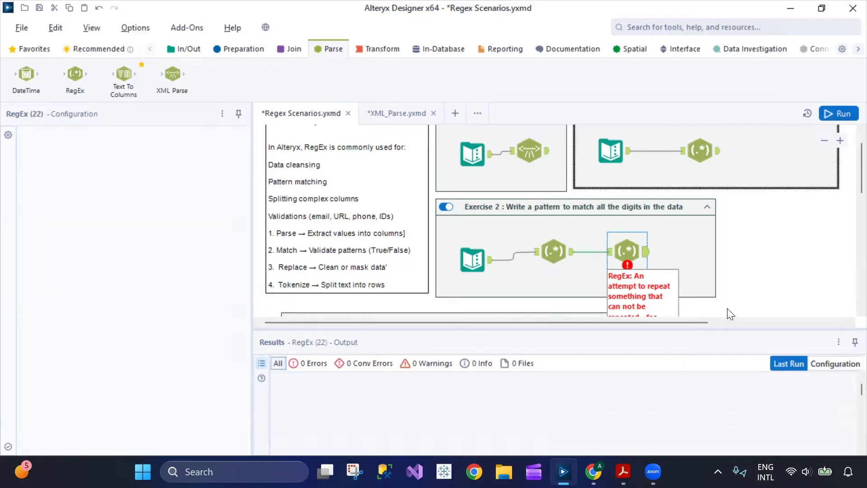
key(ctrl+r)
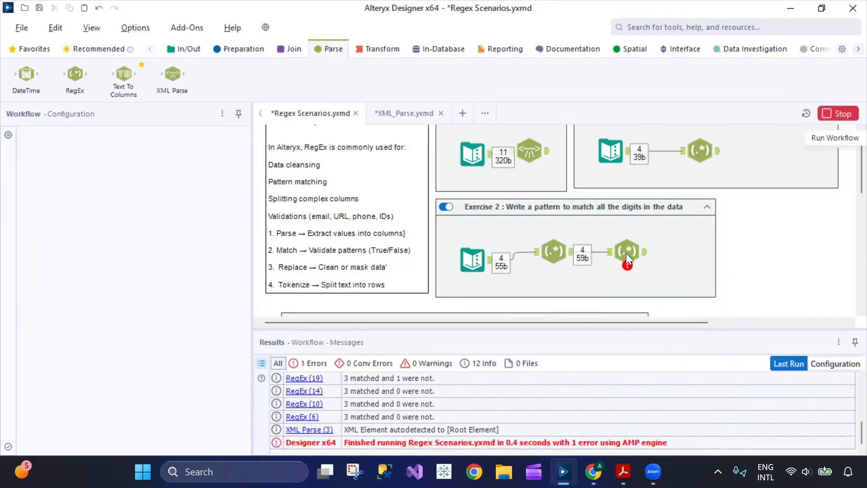
click(625, 252)
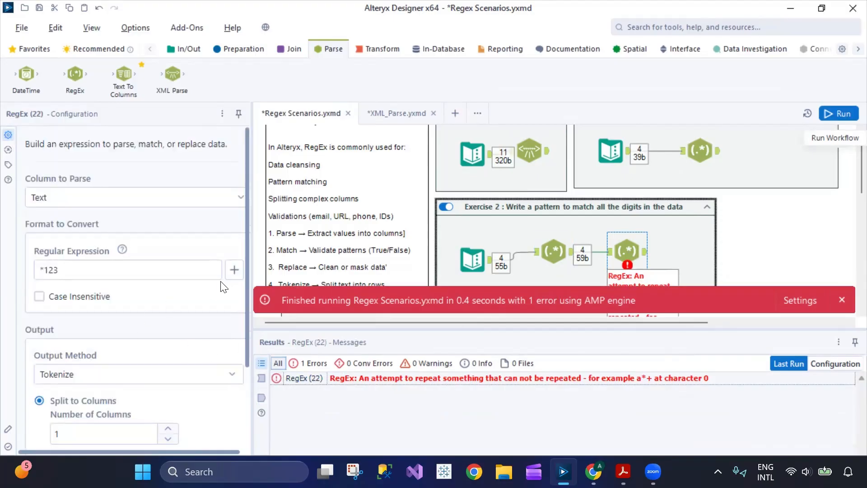
Replace the second RegEx tool's regular expression with the non-word character token \W.
click(234, 269)
scroll(133, 226, down, 3)
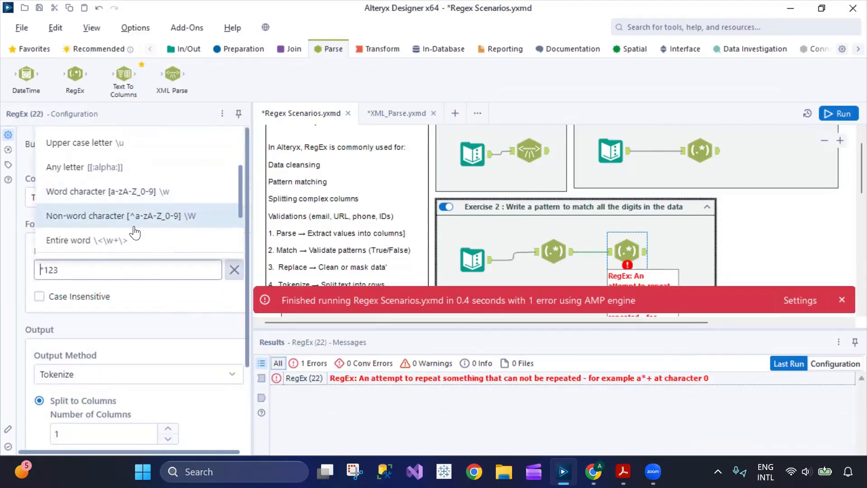
click(156, 217)
click(170, 217)
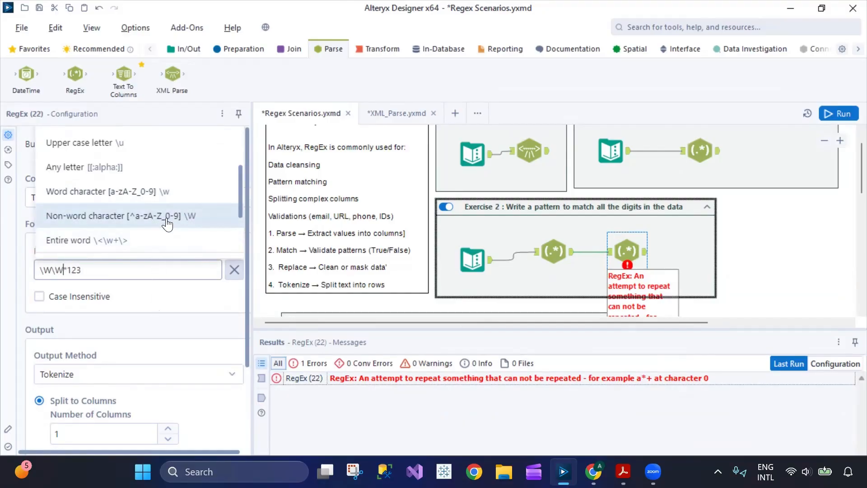
drag(130, 277, 40, 275)
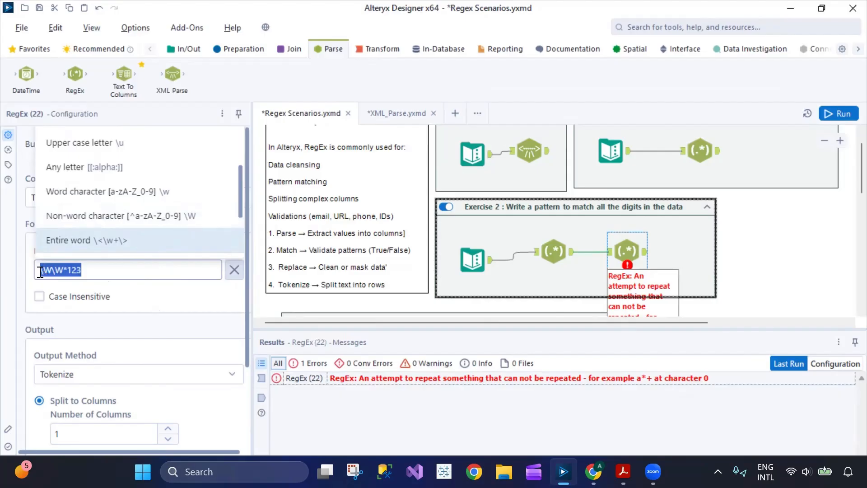
key(BackSpace)
click(177, 192)
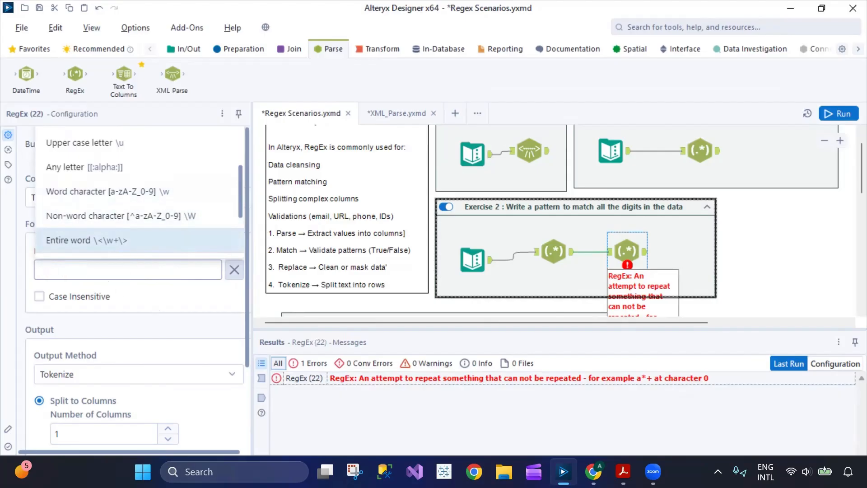
click(169, 216)
click(661, 274)
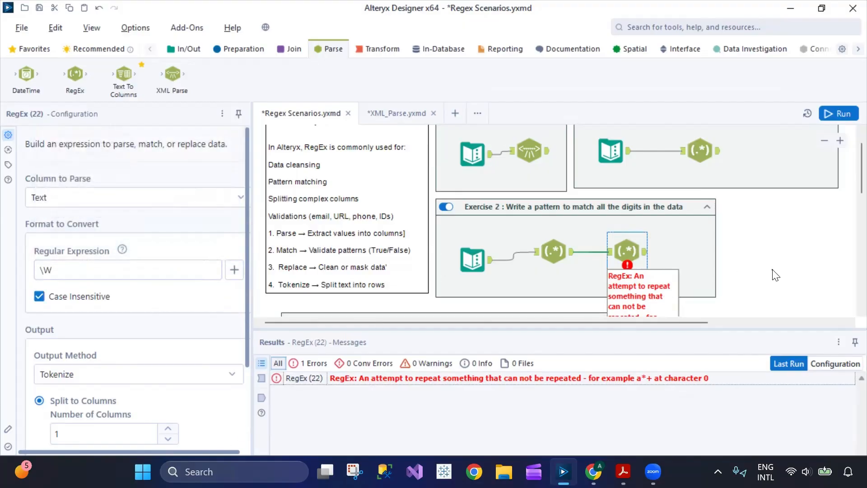
Run the workflow and examine the tokenized output of Exercise 2's second RegEx tool.
key(ctrl+r)
click(753, 280)
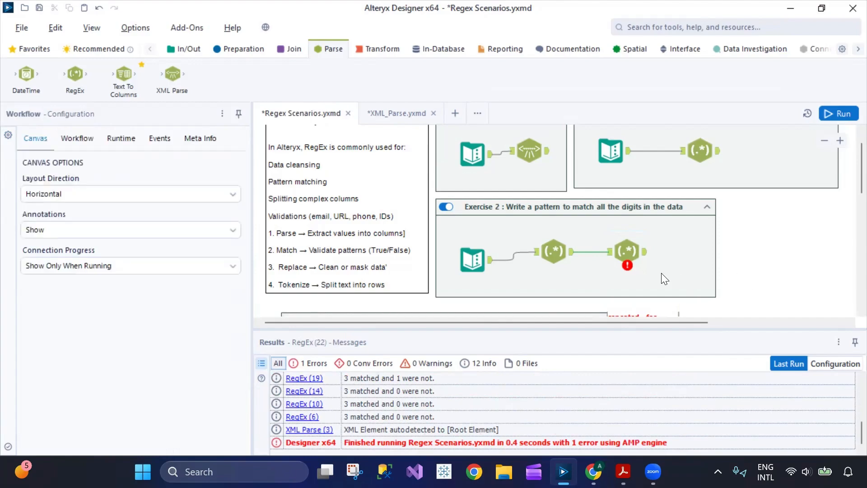
click(841, 113)
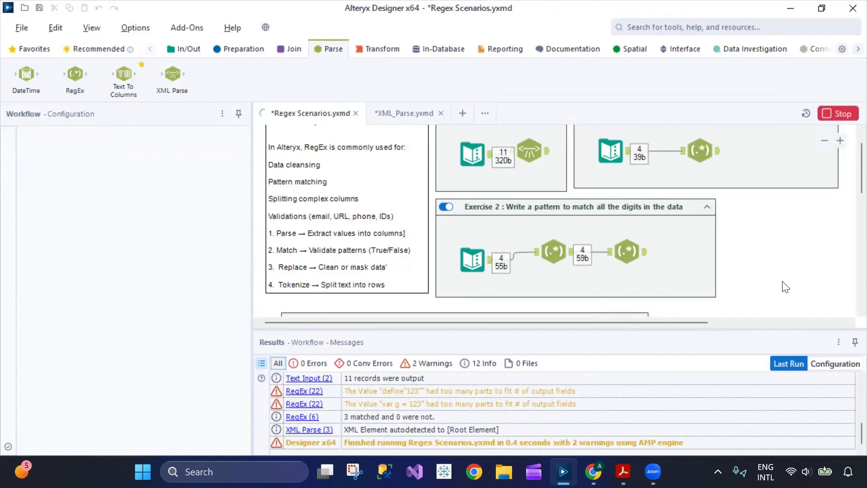
click(642, 253)
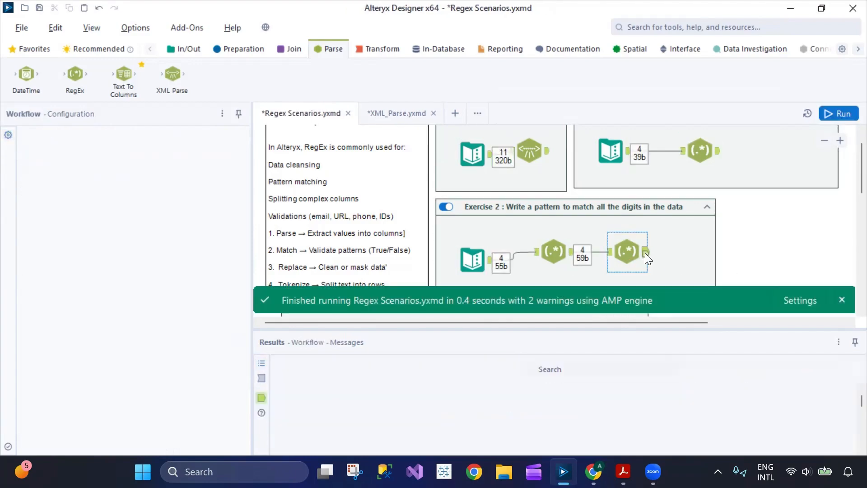
scroll(570, 429, down, 1)
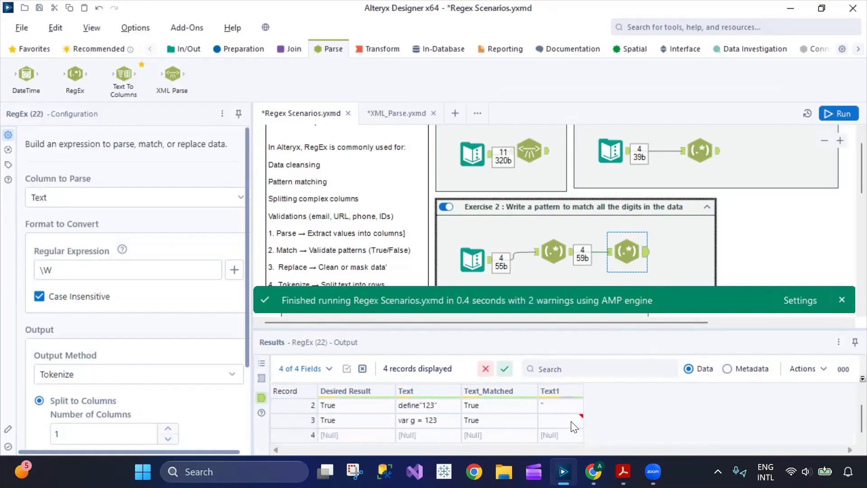
scroll(571, 424, up, 1)
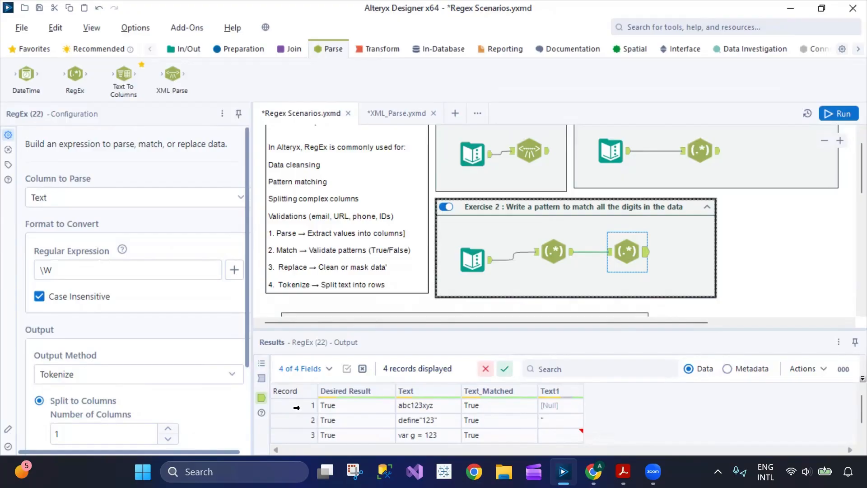
Set the second RegEx tool's expression to the digit token \d with case-insensitive matching off, and run the workflow to view its output.
click(234, 270)
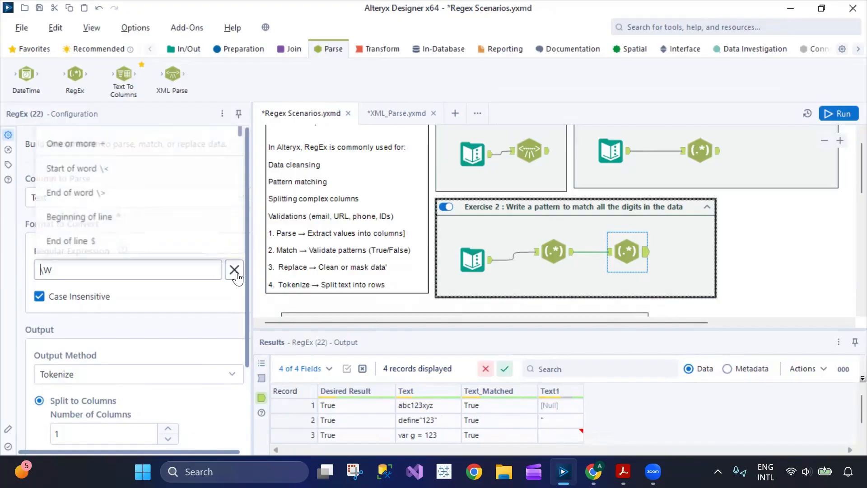
scroll(148, 248, down, 3)
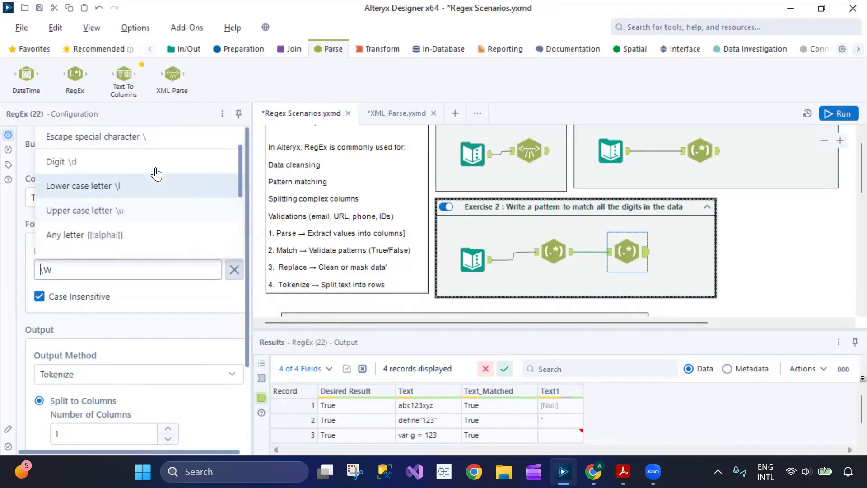
click(159, 162)
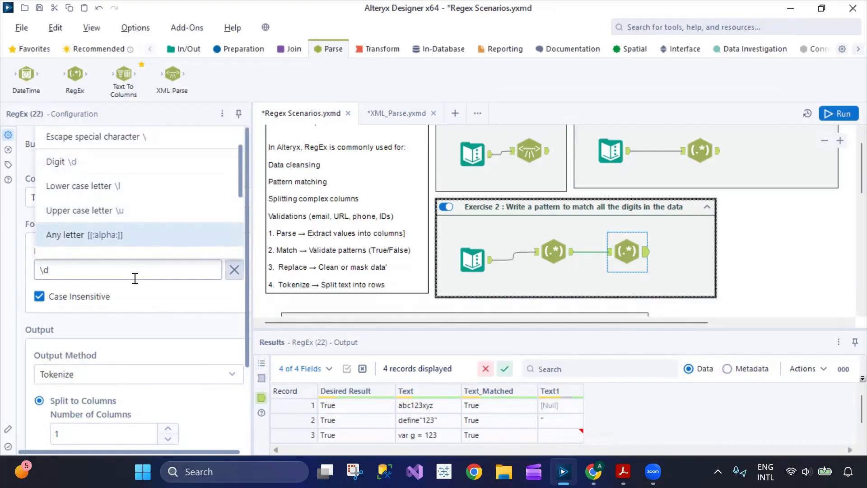
click(39, 296)
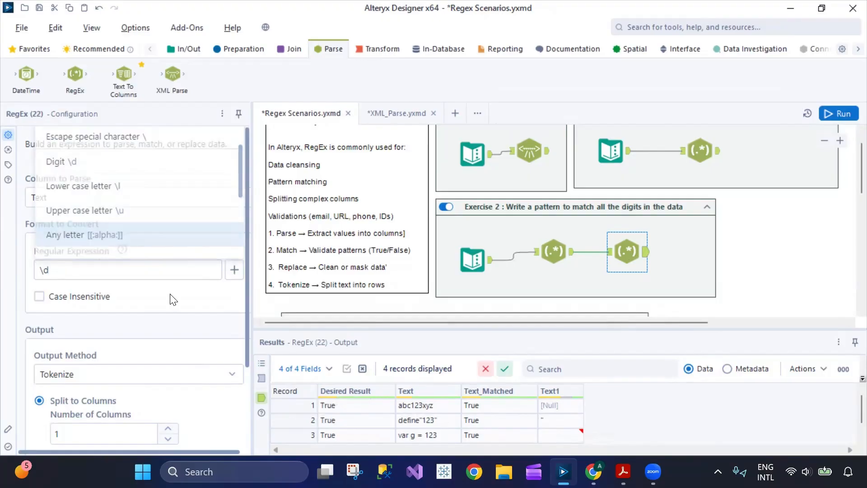
click(836, 114)
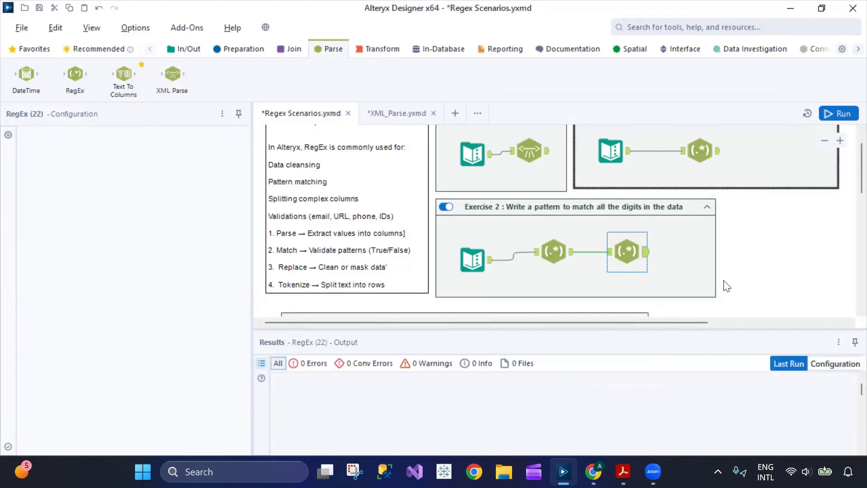
click(637, 267)
scroll(550, 425, up, 1)
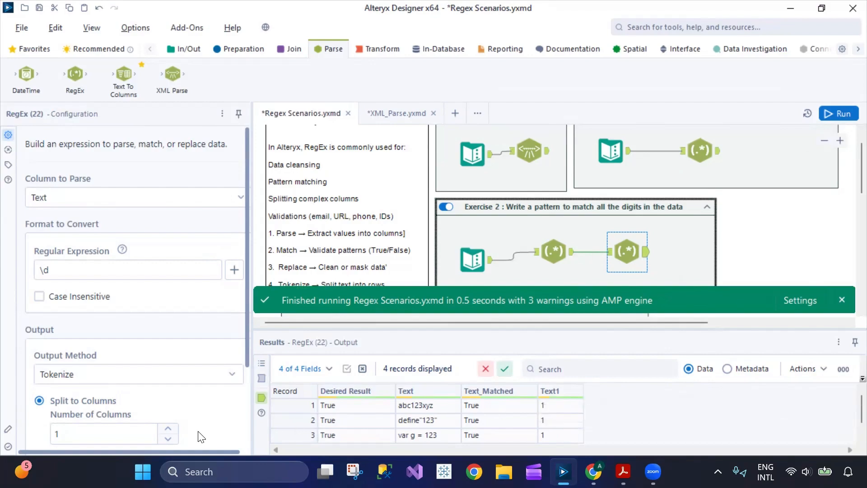
Try the Replace and Tokenize output methods on the second RegEx tool, and set its output method to Parse.
click(205, 374)
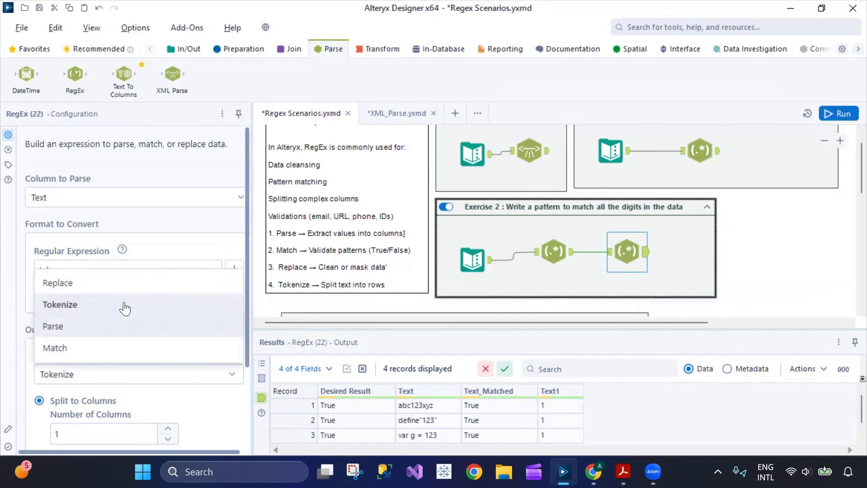
click(127, 289)
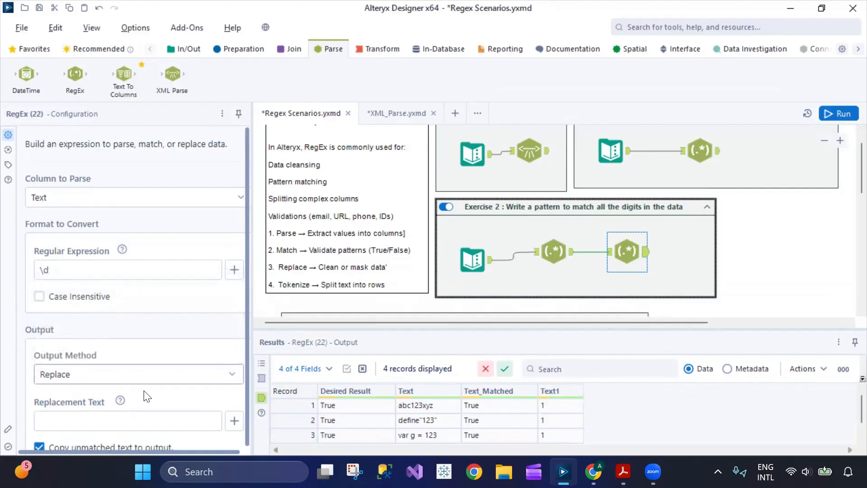
scroll(147, 396, down, 1)
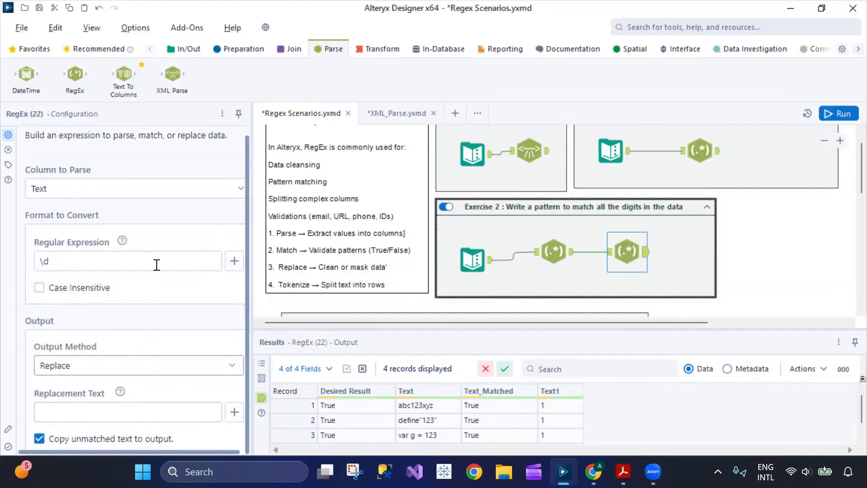
click(170, 373)
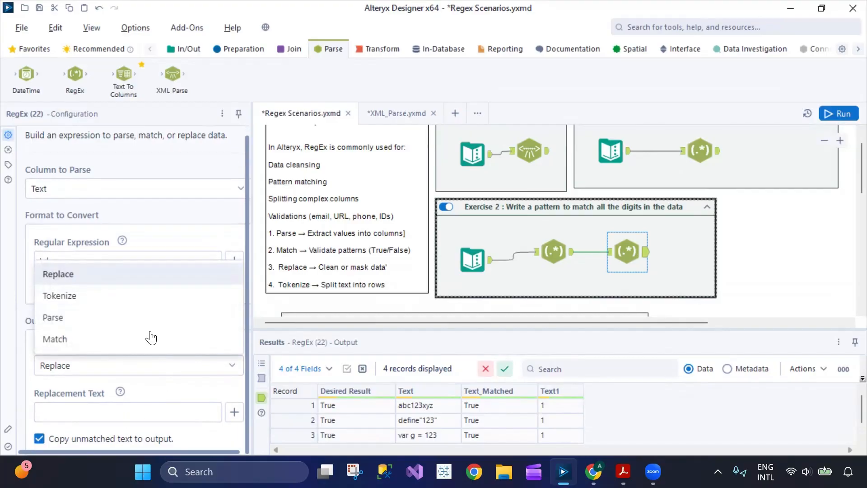
click(143, 302)
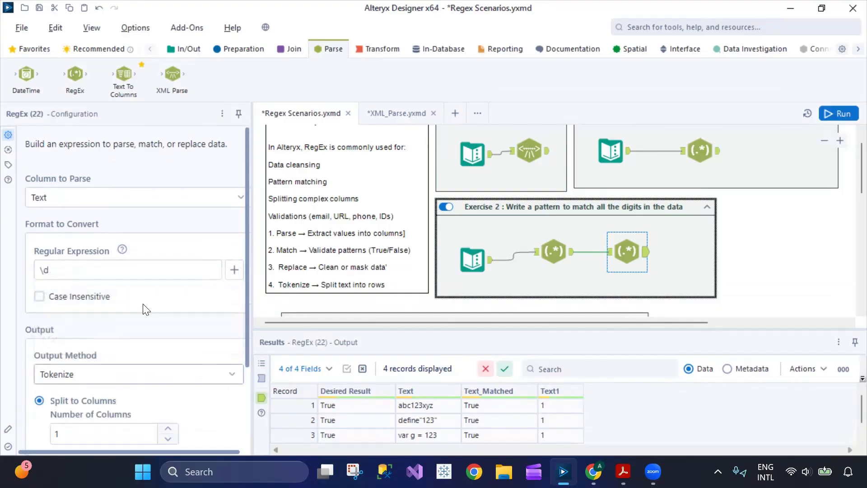
click(147, 381)
click(128, 337)
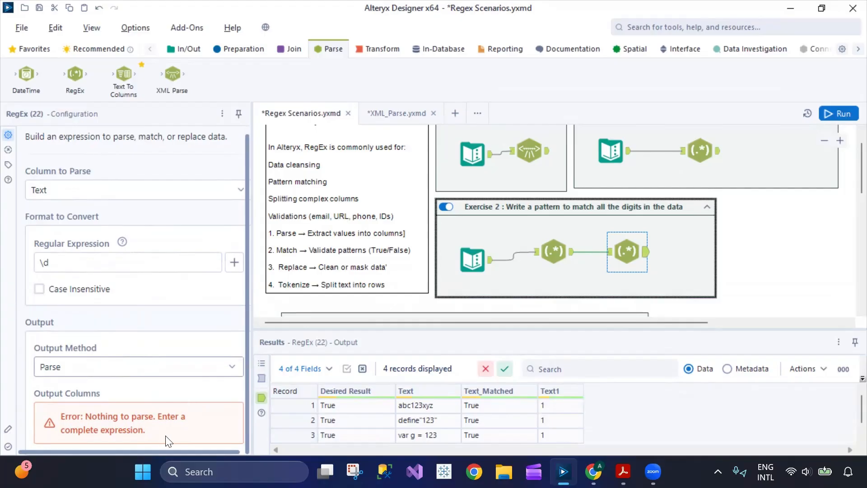
Clear the second RegEx tool's expression and copy the .*123.* pattern from Exercise 2's first RegEx tool.
drag(106, 263, 3, 288)
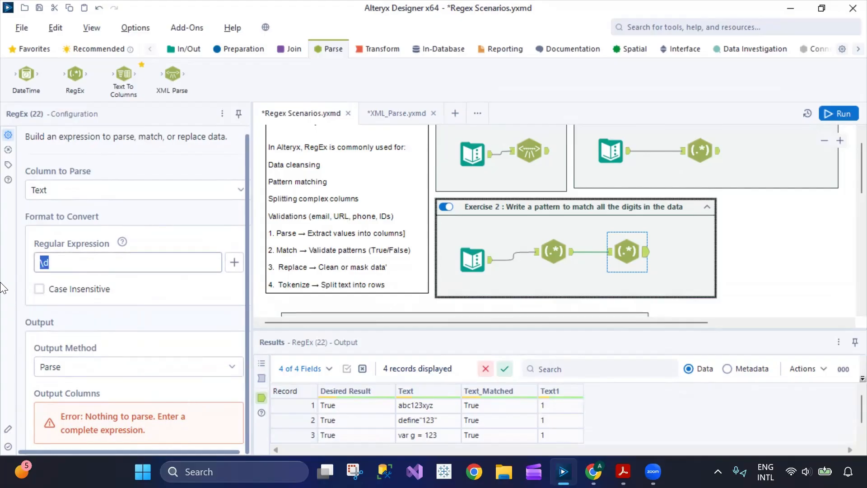
key(BackSpace)
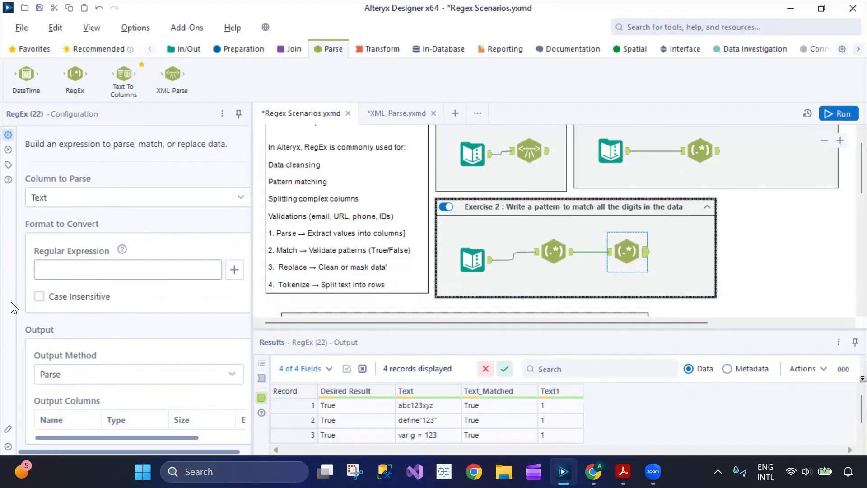
click(529, 149)
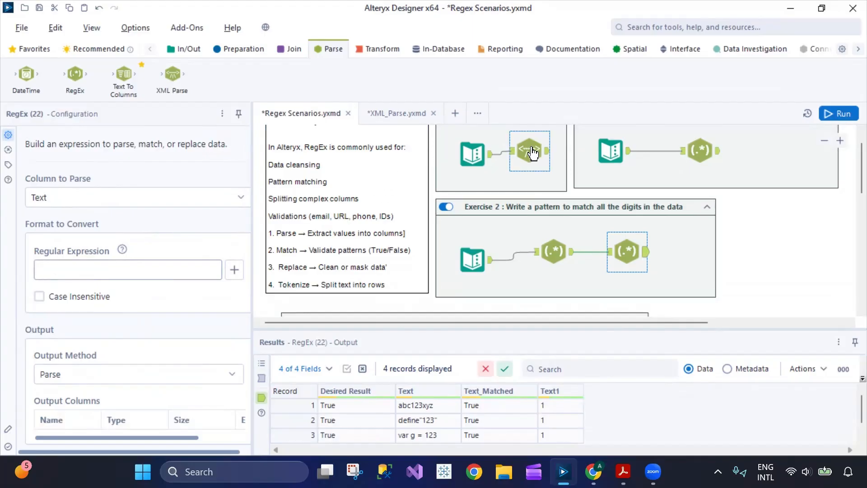
click(699, 150)
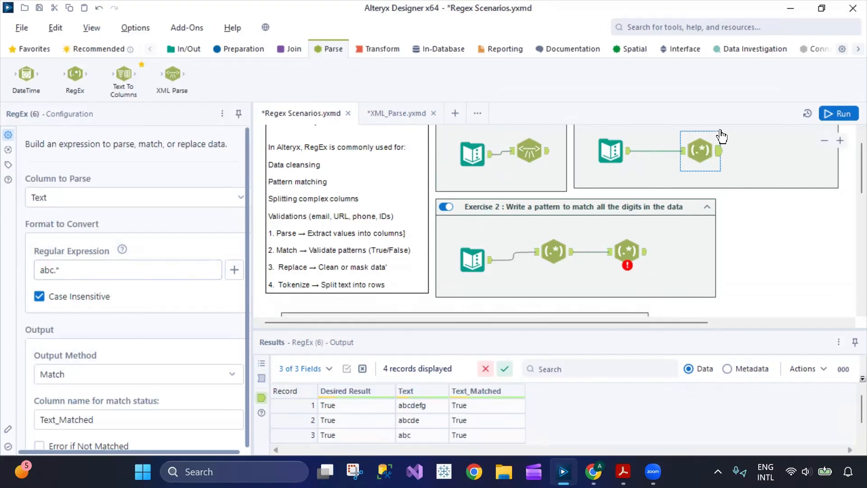
scroll(616, 202, up, 1)
click(554, 284)
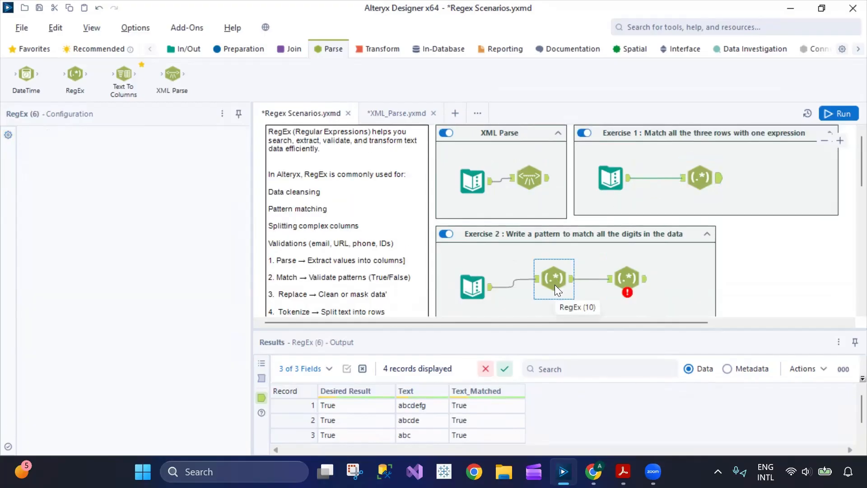
drag(87, 274, 24, 277)
key(ctrl+c)
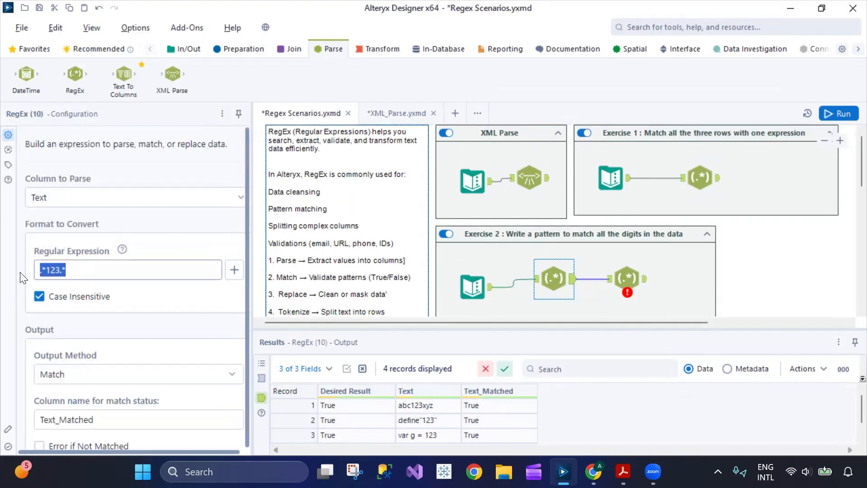
Paste .*123.* as the regular expression of Exercise 2's second RegEx tool and apply it with the Parse output method.
click(627, 277)
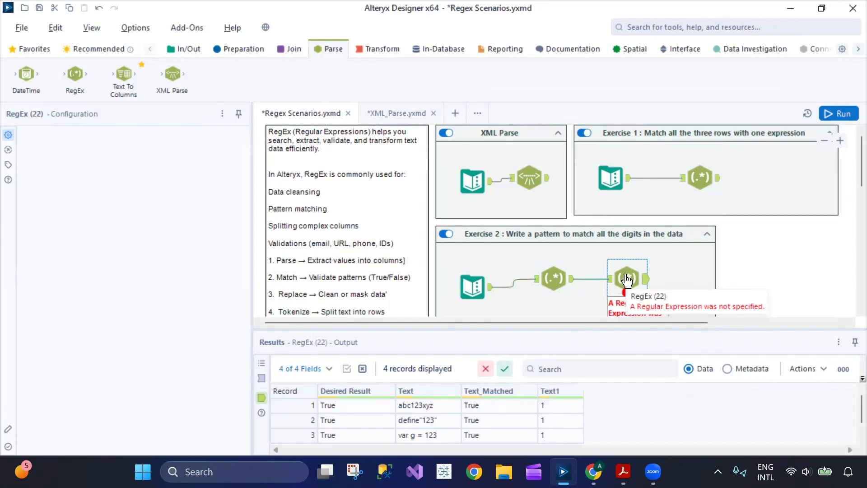
click(91, 270)
key(ctrl+v)
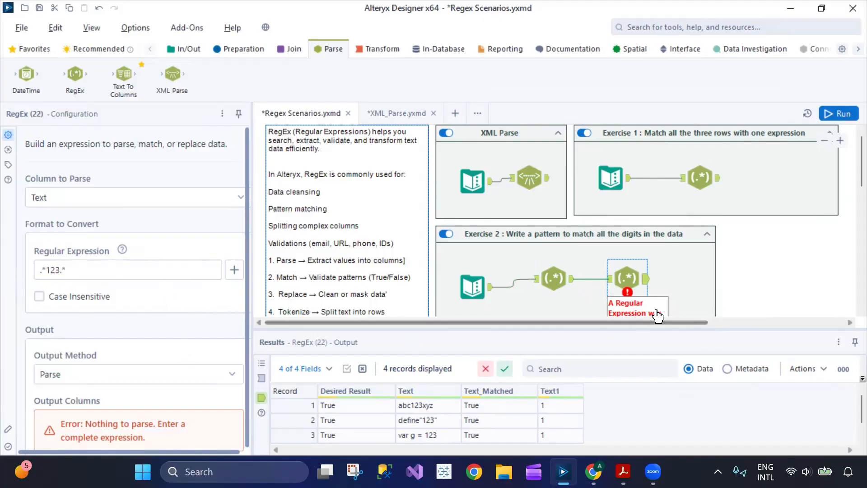
click(758, 278)
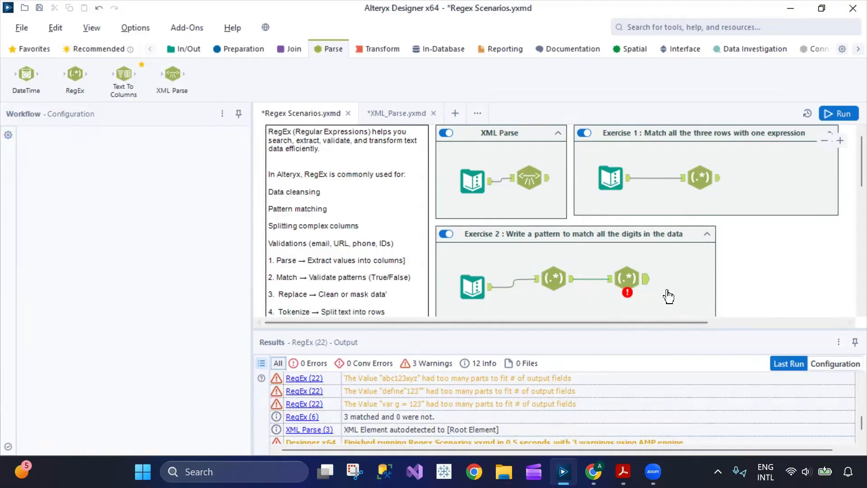
click(625, 278)
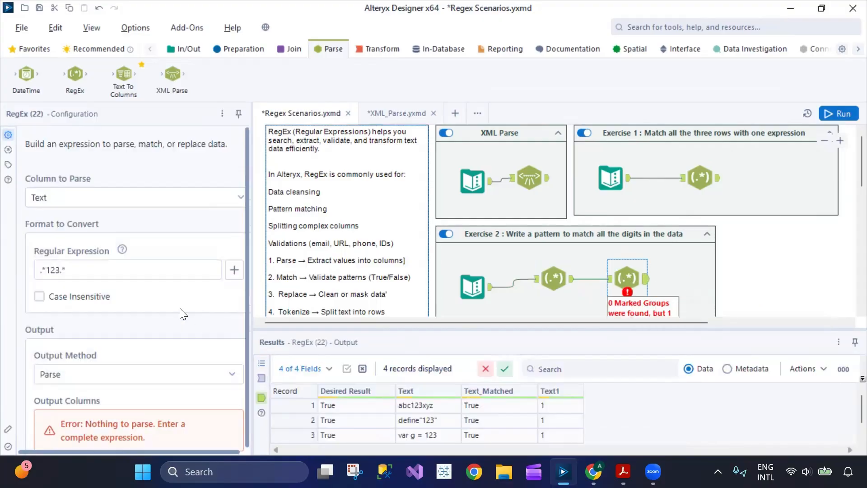
click(755, 281)
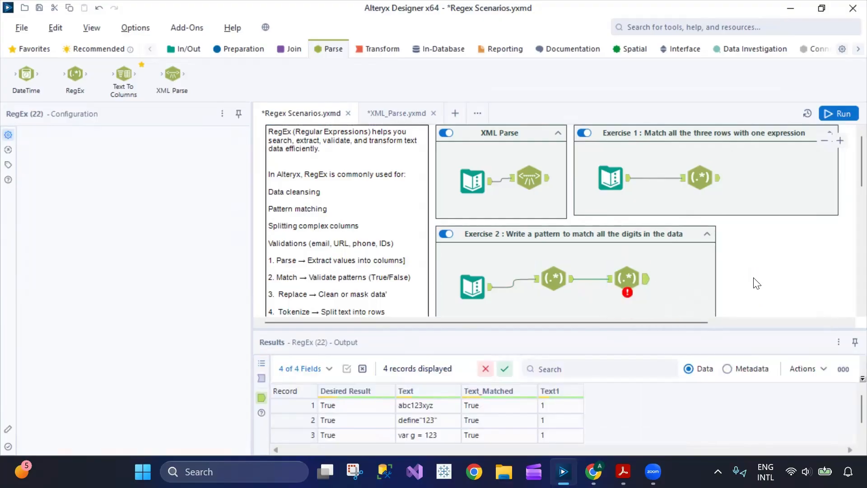
Change the second RegEx tool's expression to .\d using the digit token, with case-insensitive matching on.
click(626, 277)
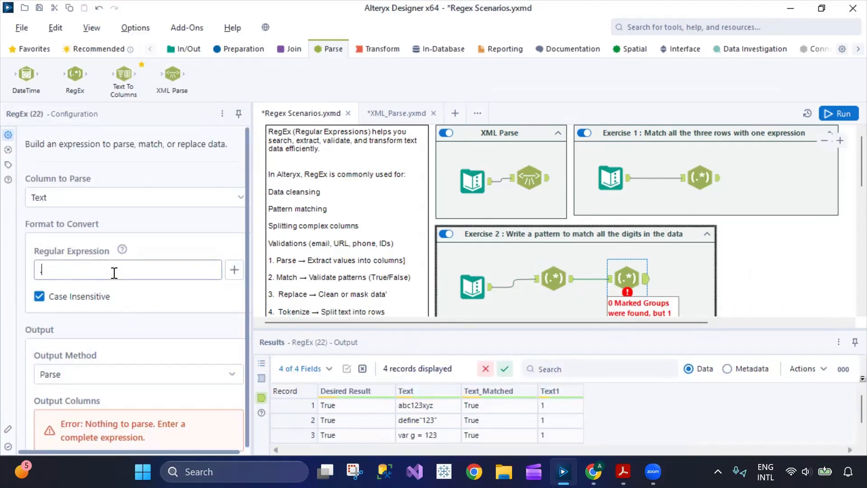
click(235, 269)
scroll(108, 210, down, 3)
click(113, 166)
click(777, 291)
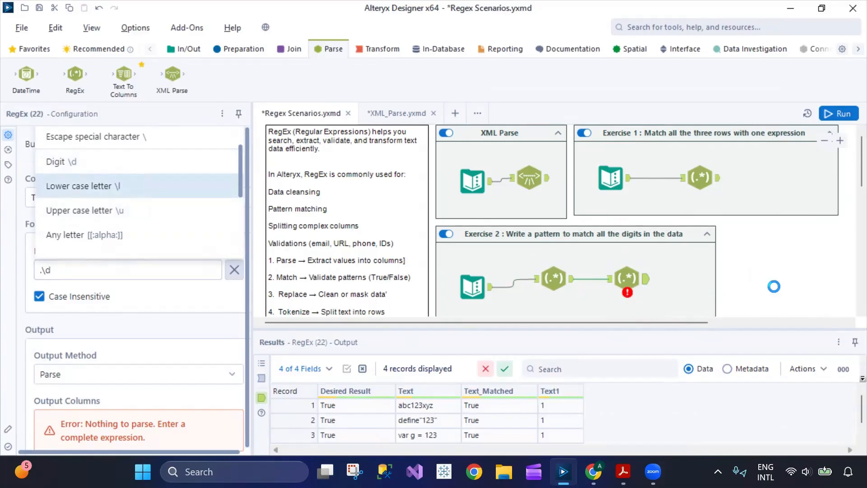
click(627, 277)
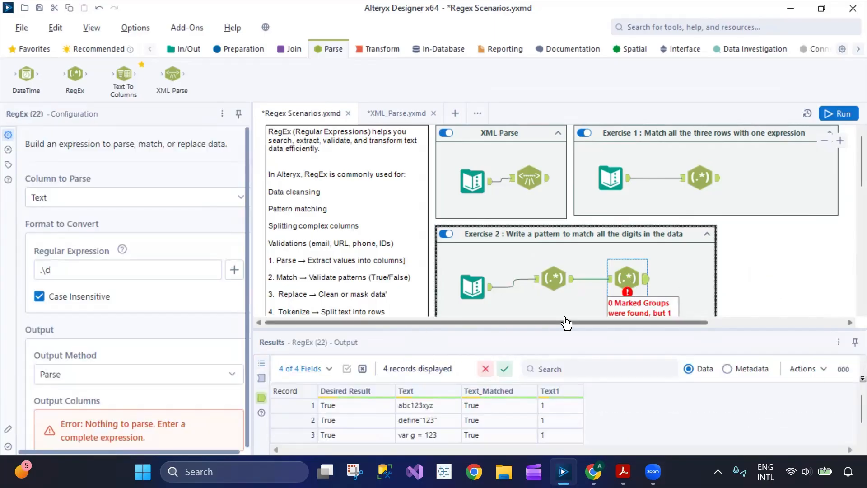
Review the second RegEx tool's output method choices and compare its settings with Exercise 2's first RegEx tool.
click(93, 375)
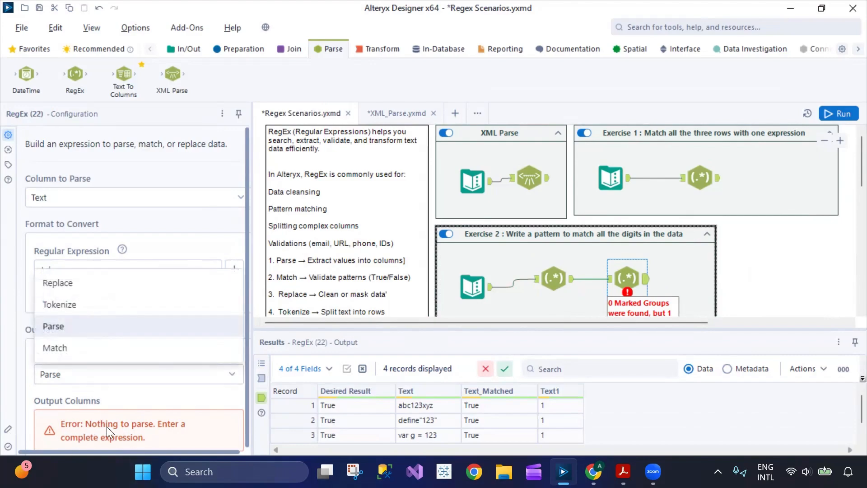
click(117, 268)
click(100, 271)
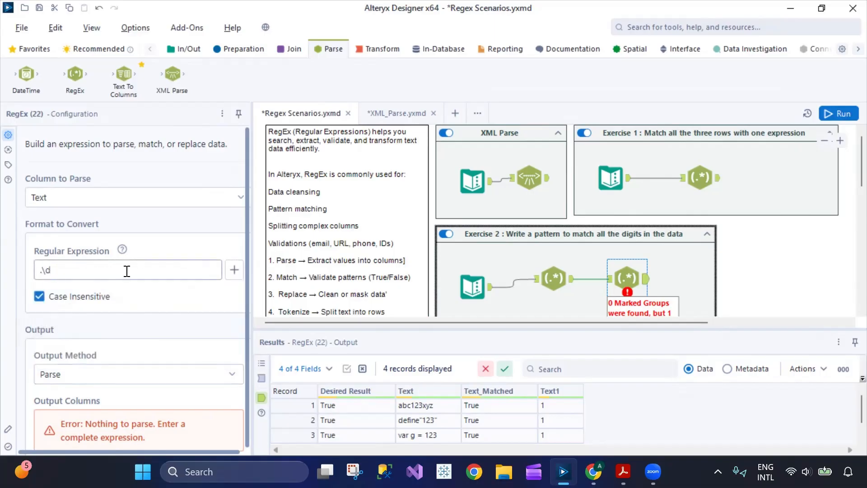
click(551, 275)
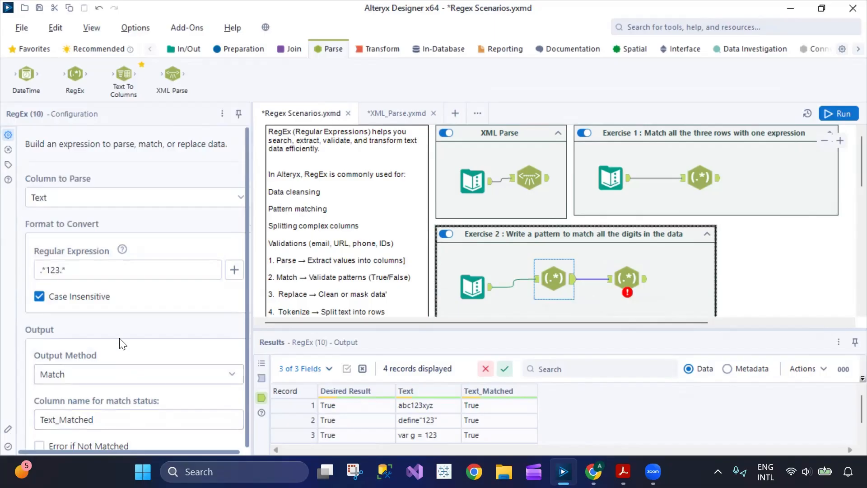
click(627, 278)
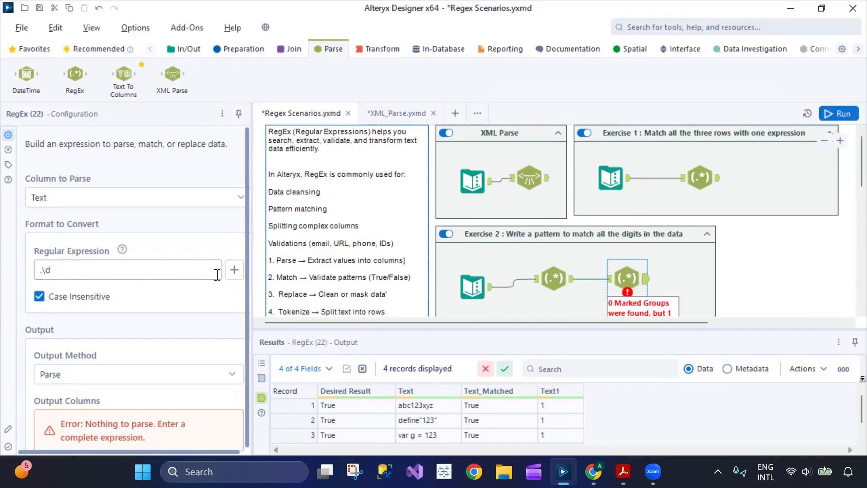
Keep Text as the column to parse, set the expression to the word character token \w, and turn off case-insensitive matching.
click(229, 201)
click(187, 227)
click(233, 269)
scroll(152, 221, down, 5)
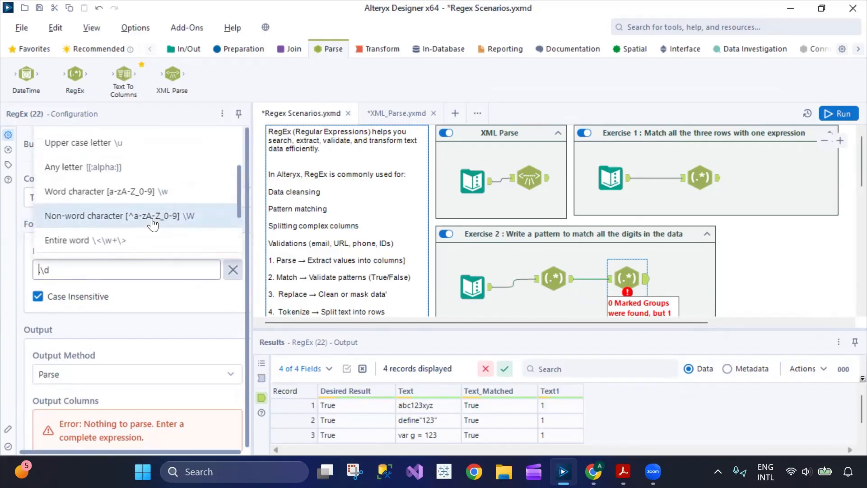
click(156, 194)
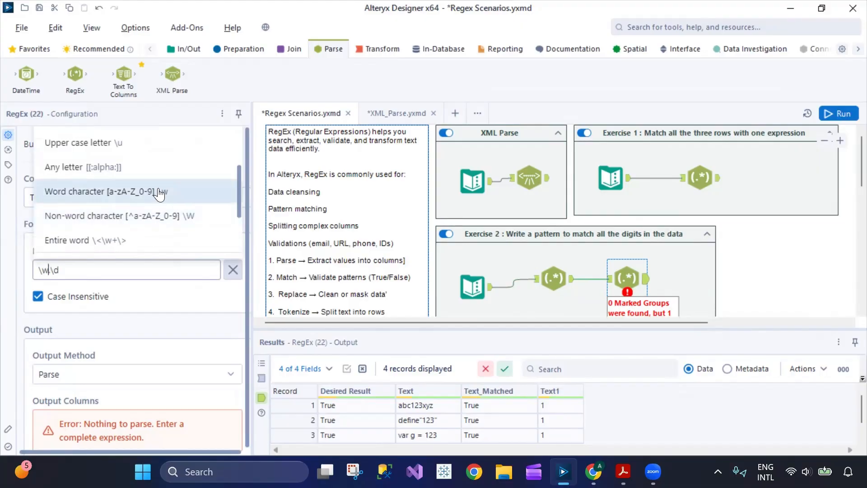
click(139, 307)
click(136, 266)
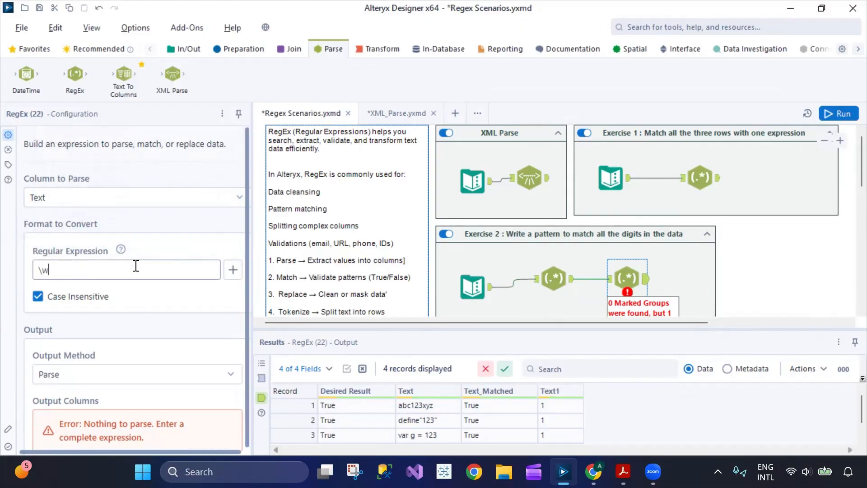
click(38, 296)
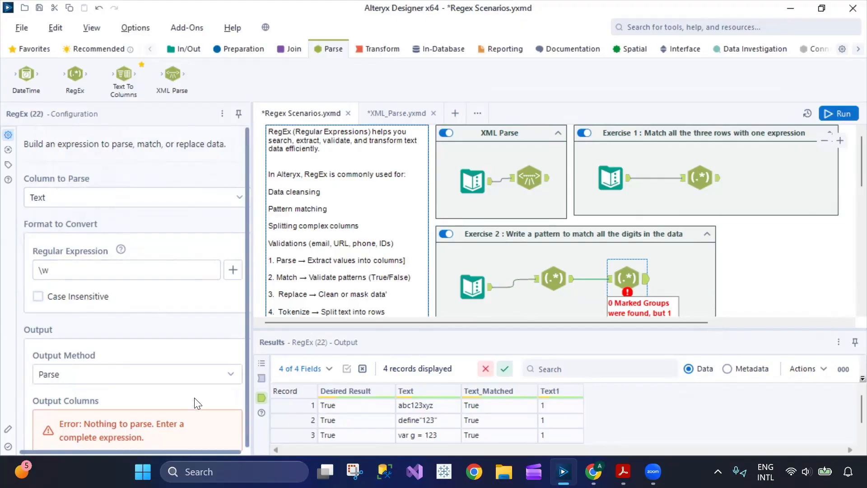
click(792, 260)
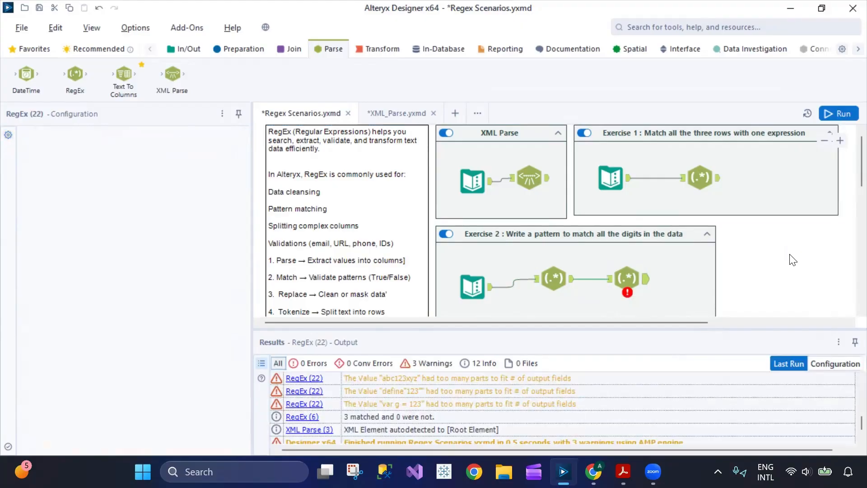
Browse the expression tokens and insert the entire word token before \w, making the second RegEx tool's expression \<\w+\>\w.
click(638, 274)
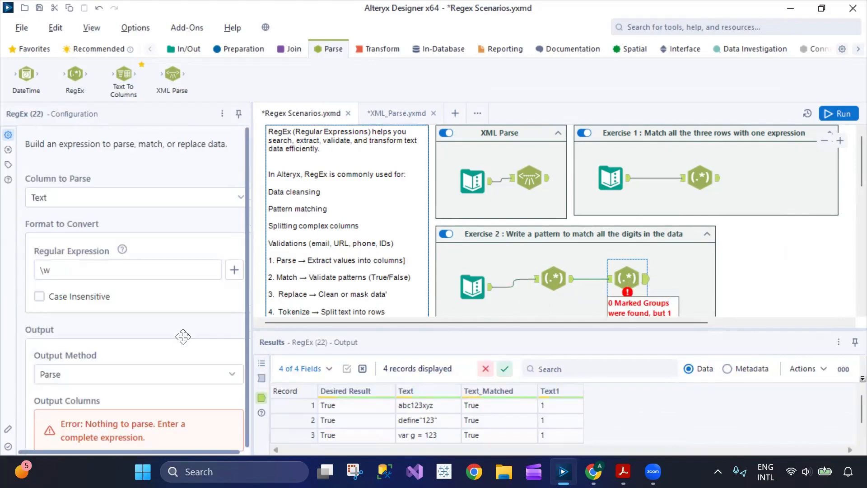
click(234, 269)
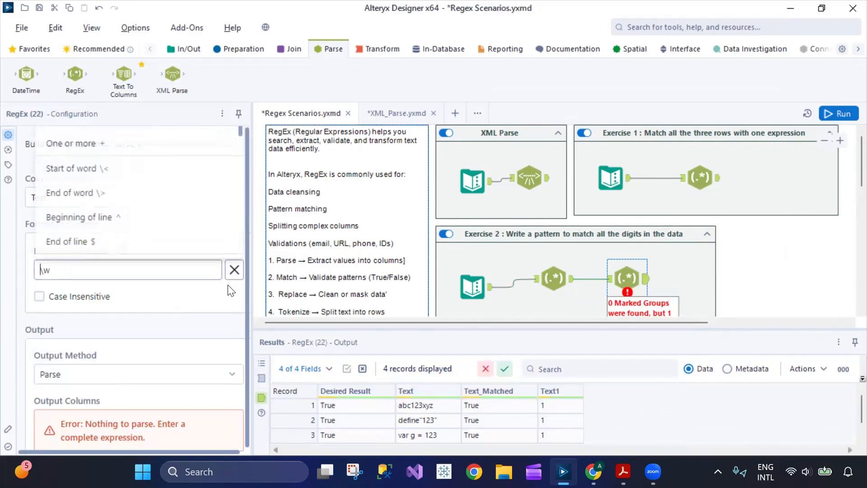
scroll(194, 217, down, 4)
scroll(193, 219, up, 1)
scroll(194, 221, up, 2)
scroll(195, 221, down, 3)
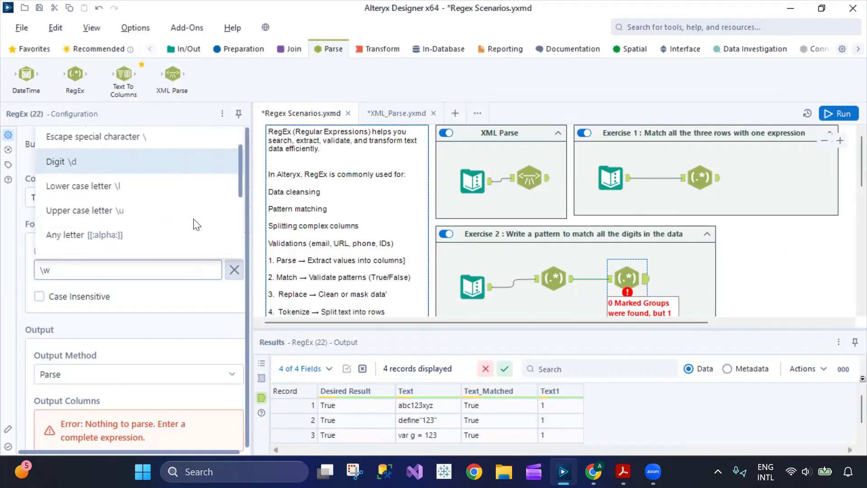
scroll(195, 225, down, 2)
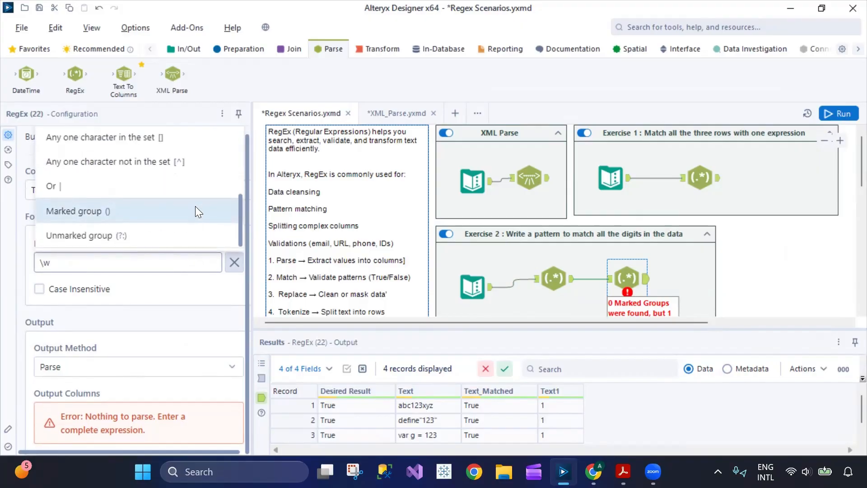
scroll(196, 208, up, 8)
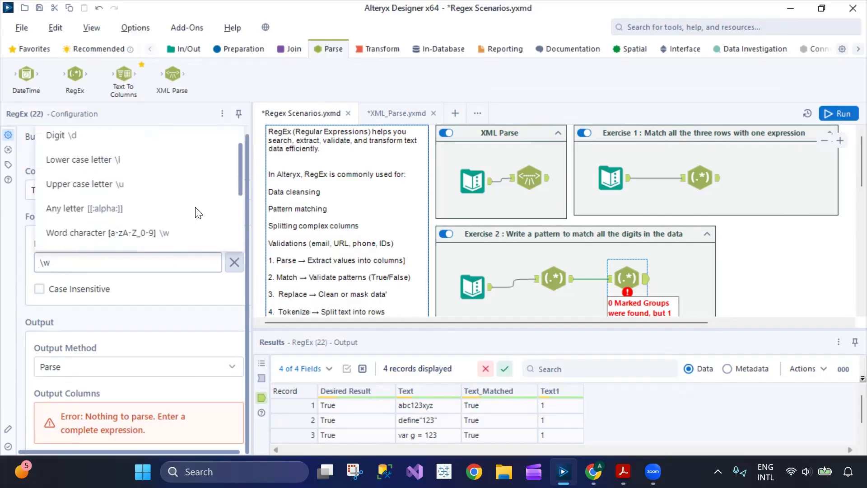
scroll(198, 213, down, 3)
click(200, 305)
click(771, 277)
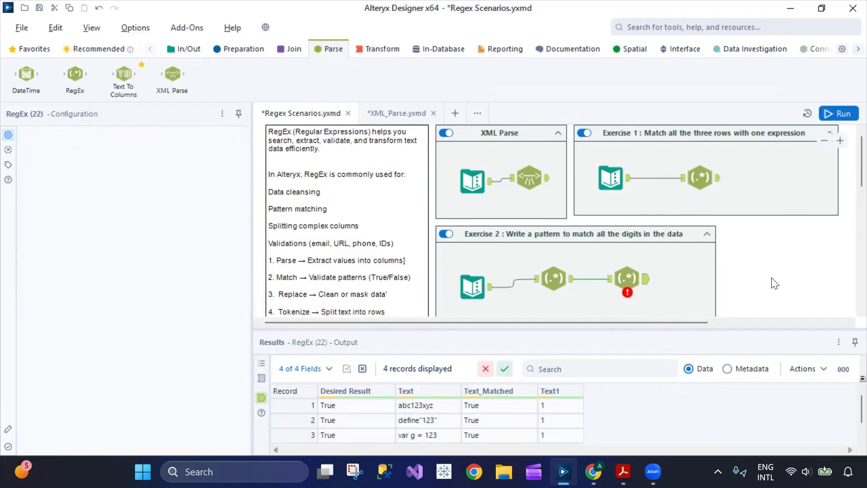
click(625, 285)
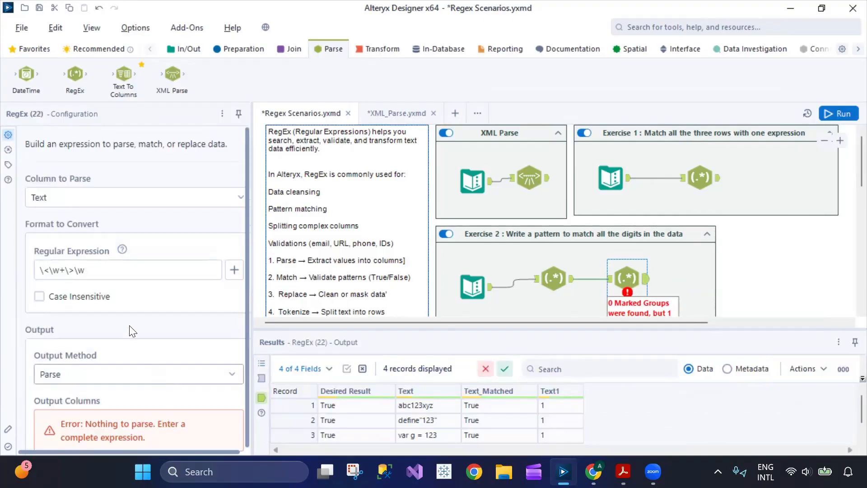
Delete the whole regular expression from Exercise 2's second RegEx tool and apply the empty setting.
drag(198, 273, 15, 281)
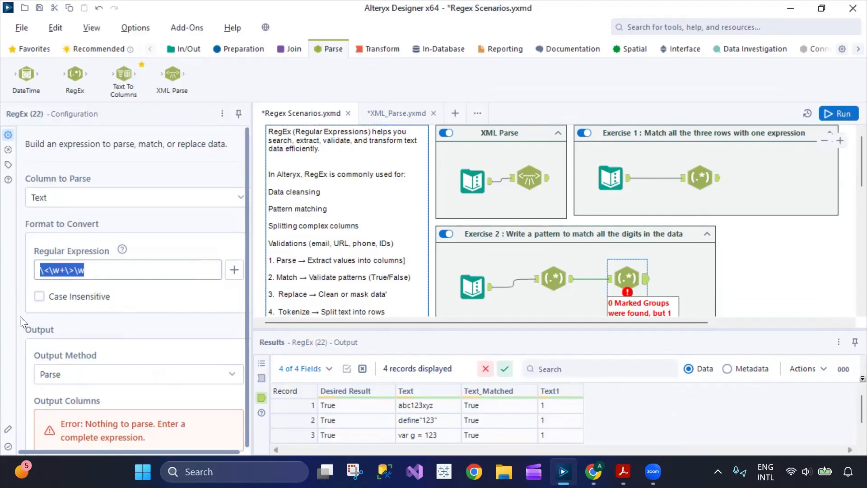
key(BackSpace)
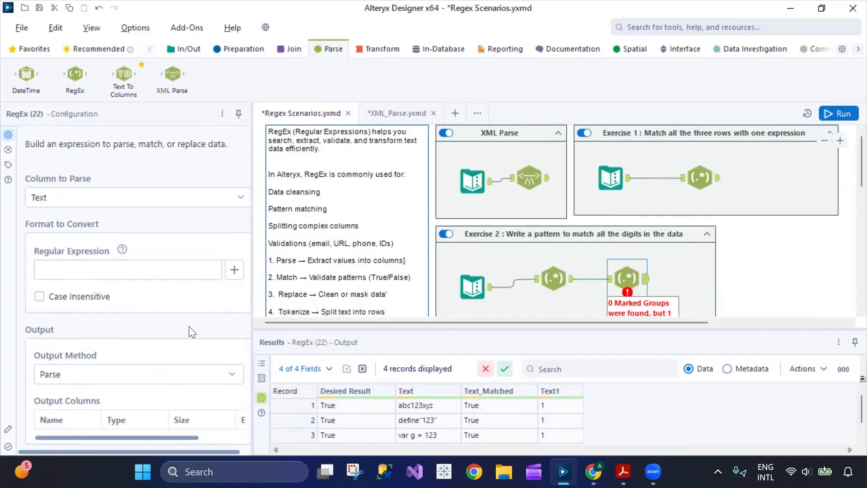
click(810, 271)
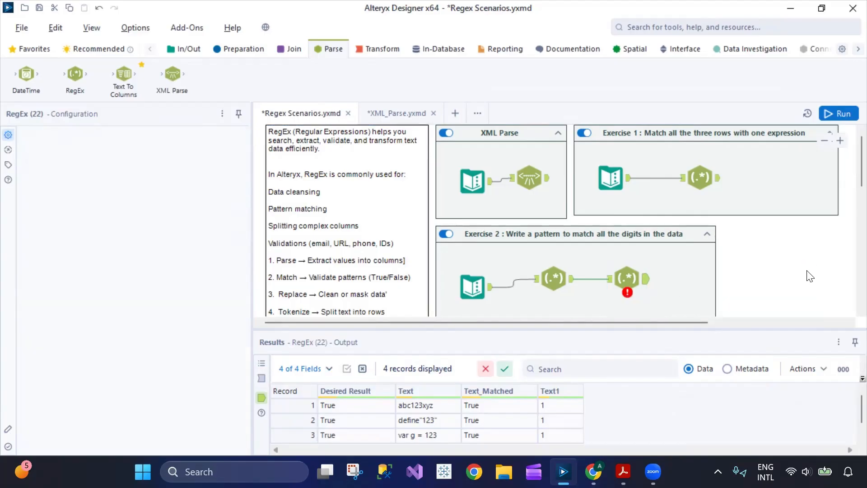
click(626, 279)
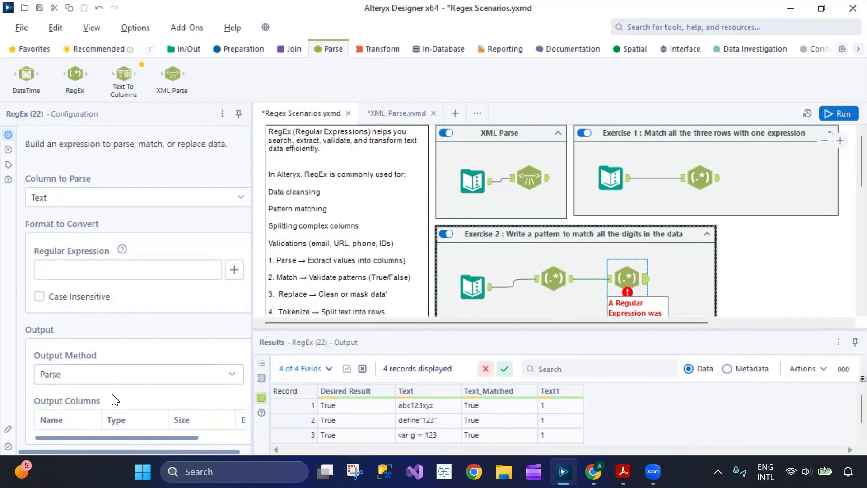
click(770, 248)
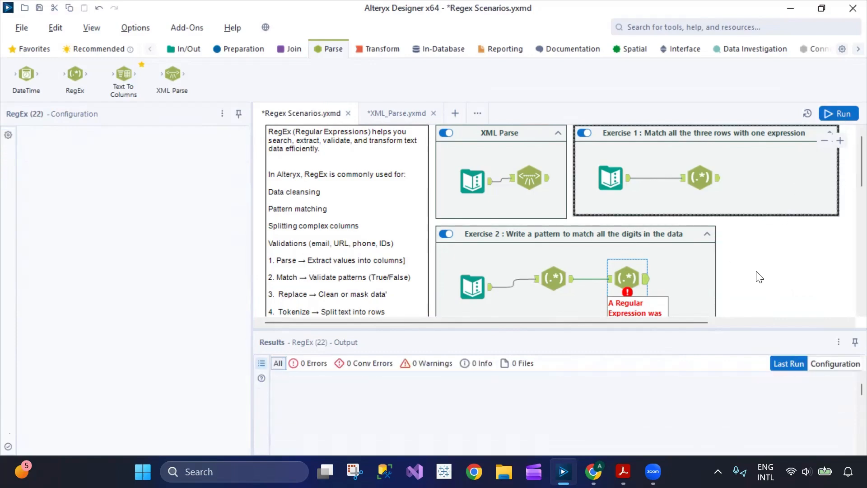
Run the workflow, inspect the error on Exercise 2's second RegEx tool, and open its Knowledge Base article, closing the other browser tab.
key(ctrl+r)
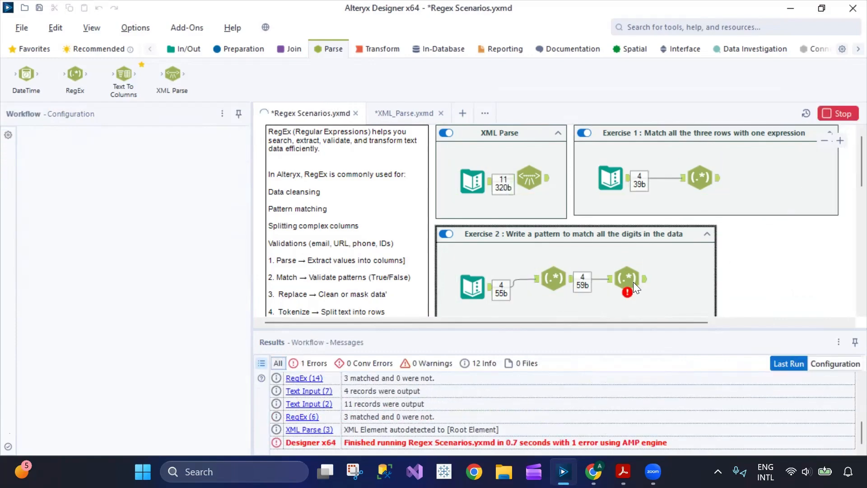
click(631, 279)
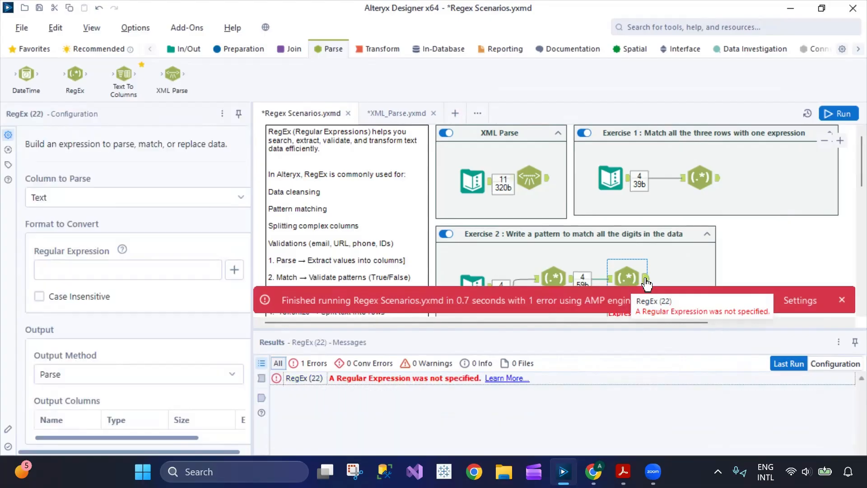
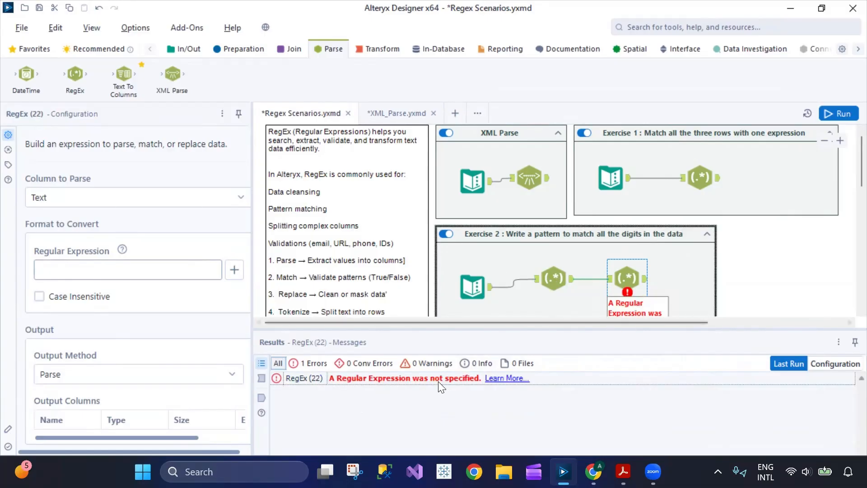
click(487, 379)
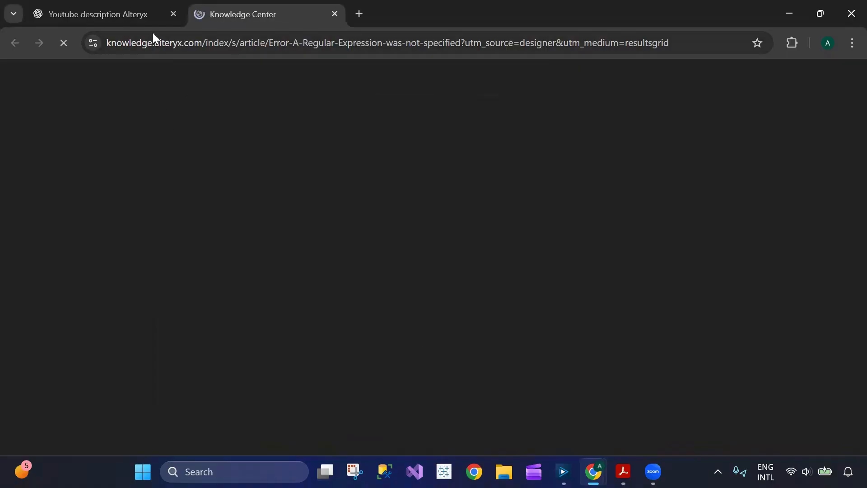
click(159, 21)
click(173, 14)
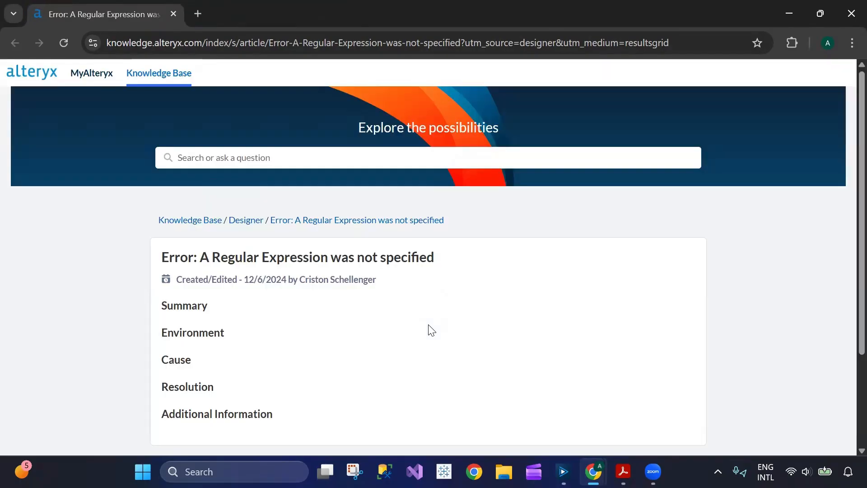
Read through the article's cause, resolution, example screenshots and additional resources for the missing regular expression error.
scroll(428, 324, down, 2)
scroll(428, 326, down, 6)
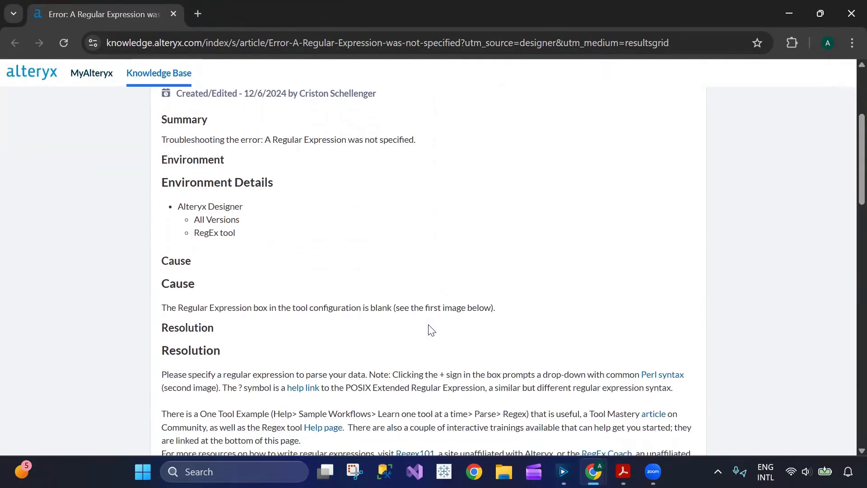
scroll(418, 327, down, 3)
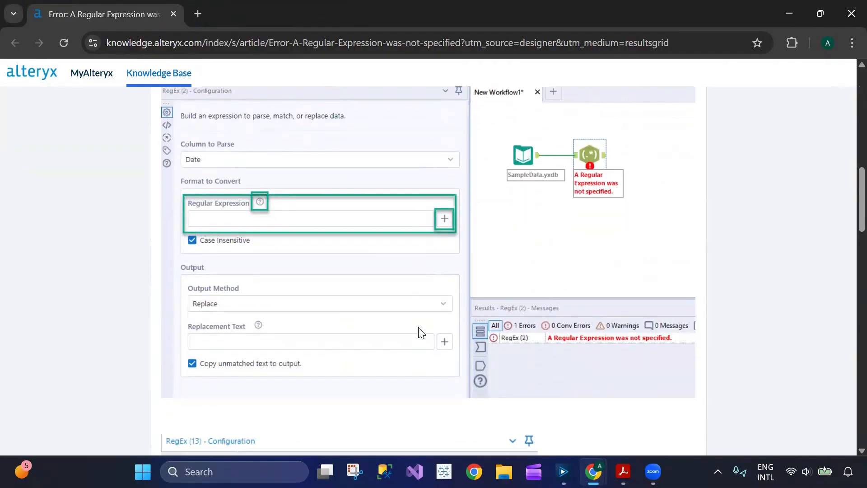
scroll(294, 263, up, 4)
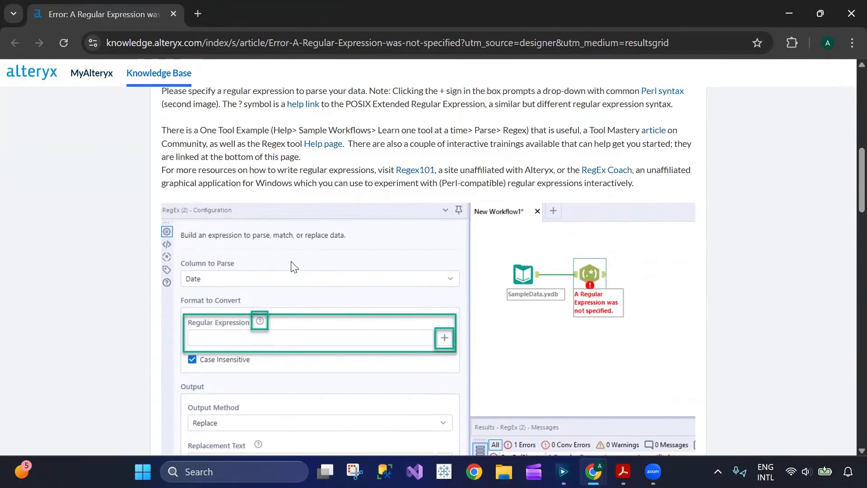
scroll(298, 269, down, 9)
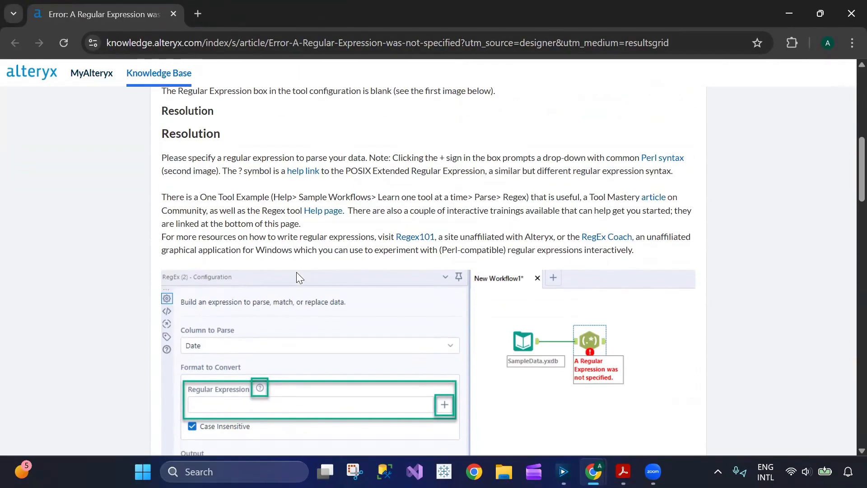
scroll(297, 280, down, 10)
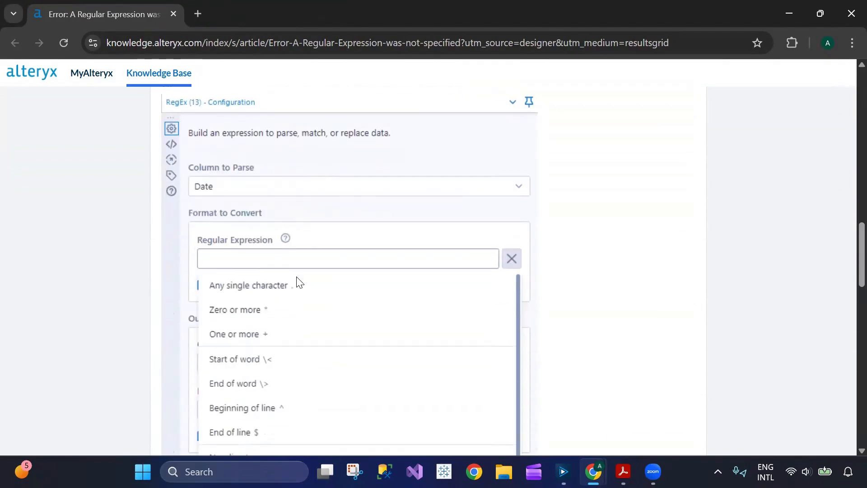
scroll(298, 284, down, 6)
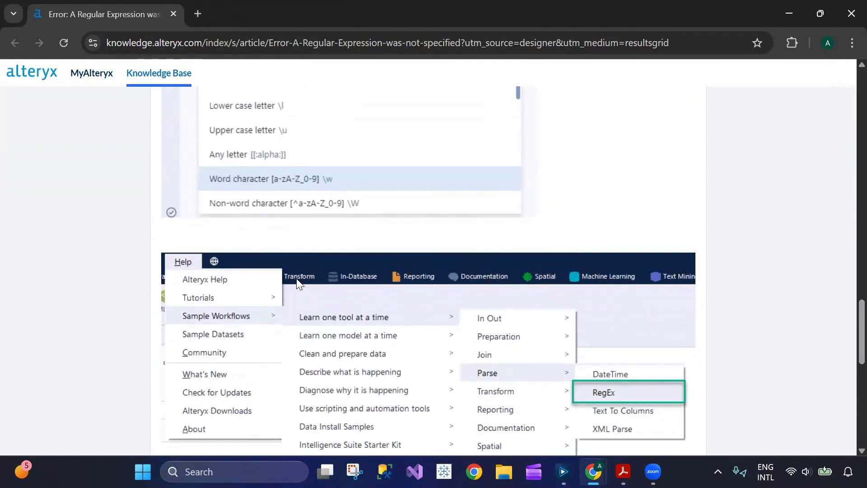
scroll(297, 285, down, 8)
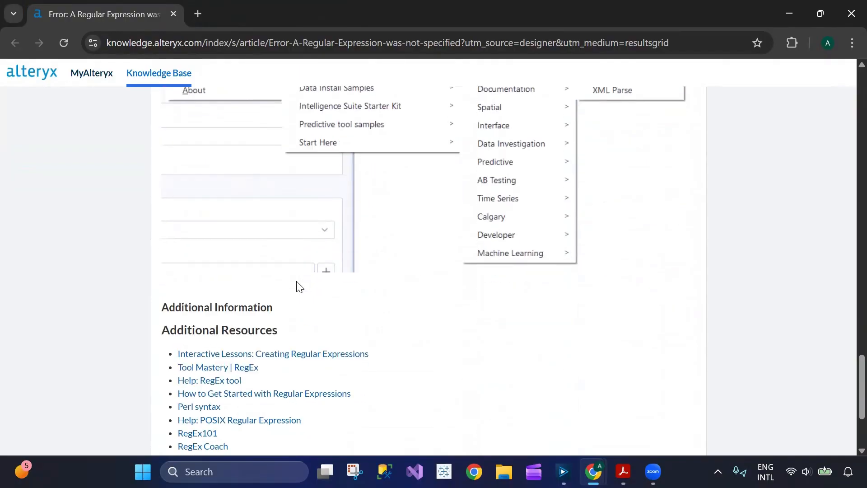
scroll(297, 287, up, 6)
scroll(297, 286, up, 5)
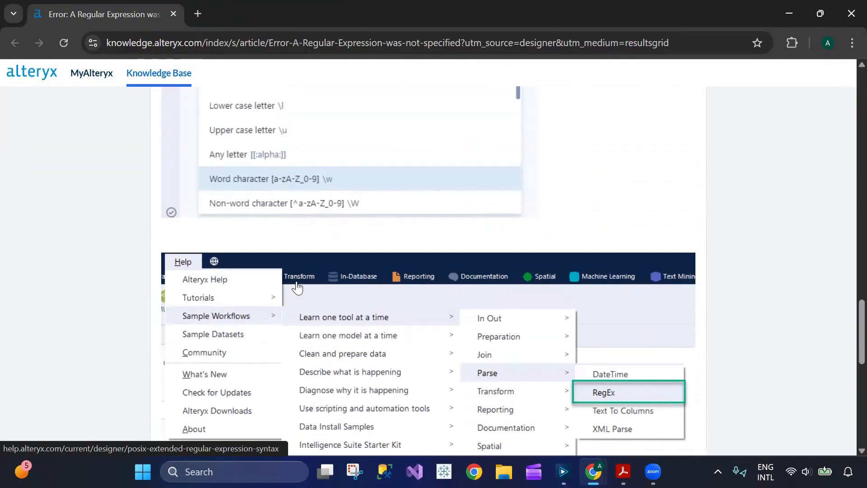
scroll(298, 289, up, 5)
Switch back to Alteryx Designer and insert the word character token \w as the second RegEx tool's expression.
key(alt+Tab)
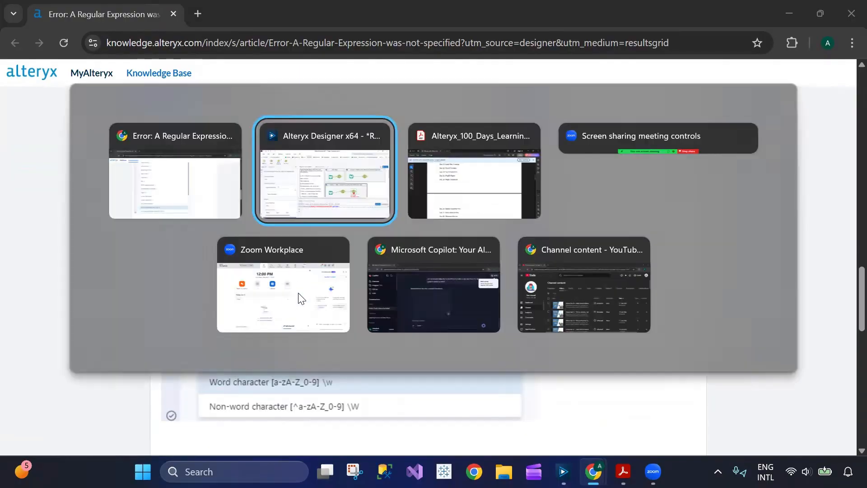
click(234, 269)
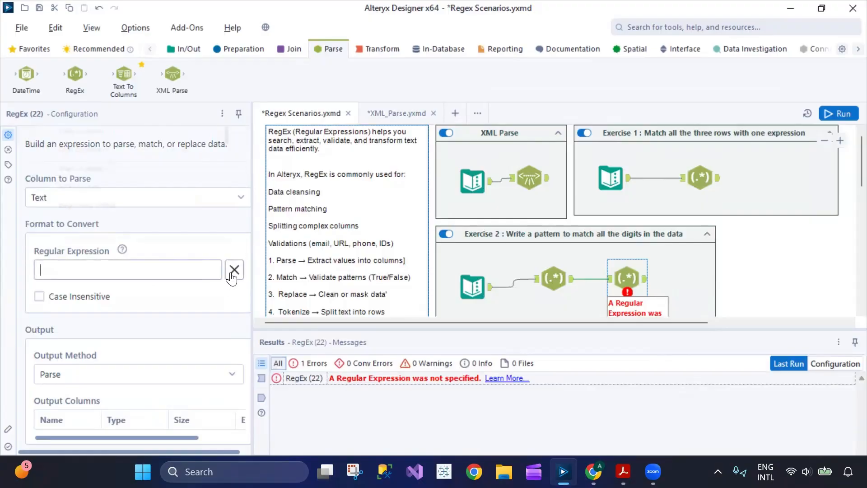
scroll(122, 203, down, 2)
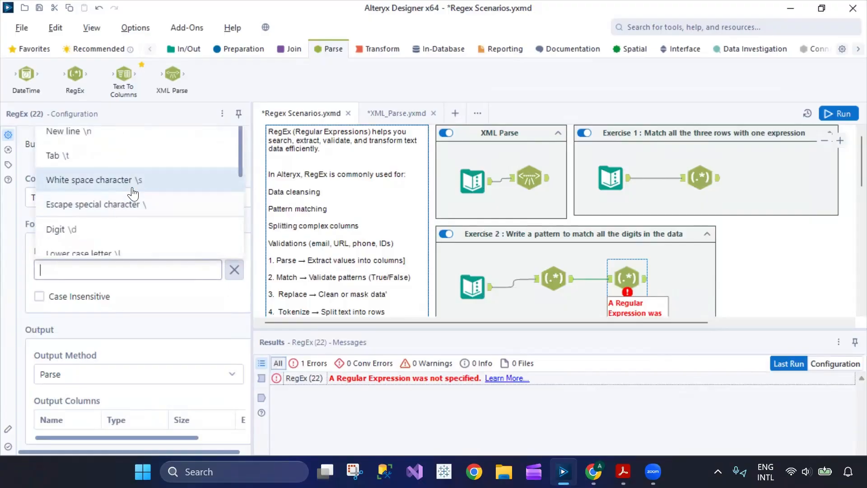
scroll(128, 231, down, 2)
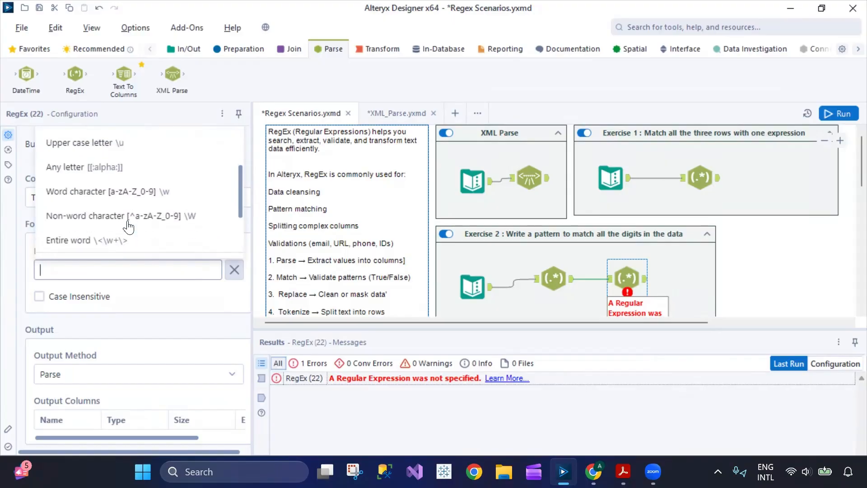
click(123, 191)
click(787, 275)
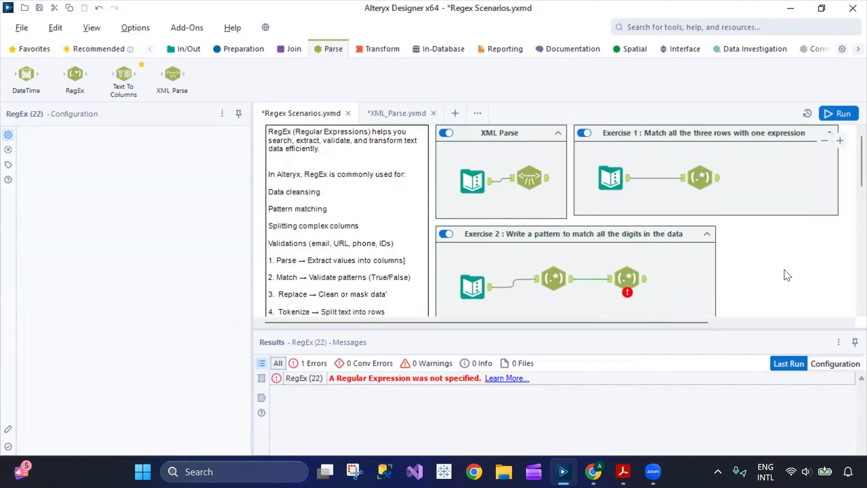
Insert the unmarked group token before \w in Exercise 2's second RegEx tool, making the expression (?:)\w, and apply it.
click(630, 278)
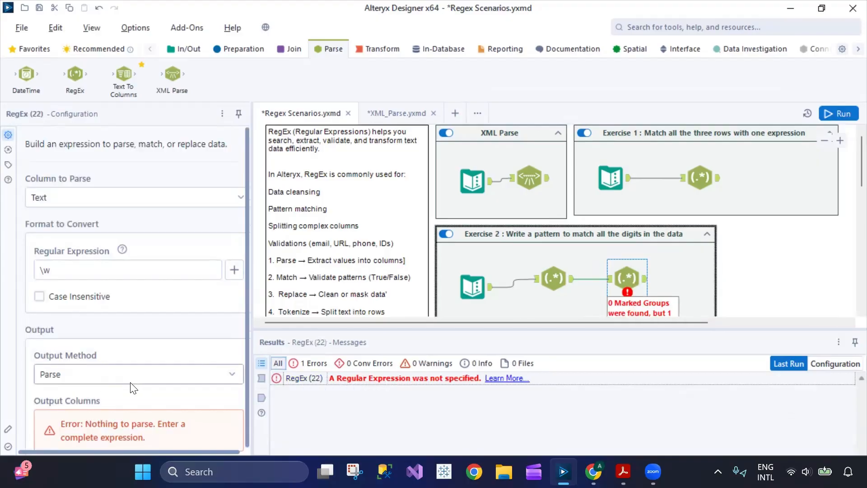
click(228, 274)
scroll(122, 210, down, 5)
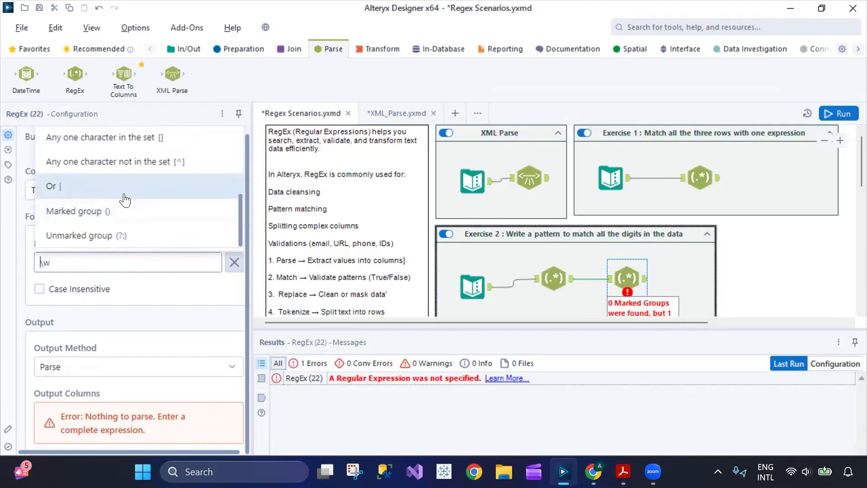
click(113, 239)
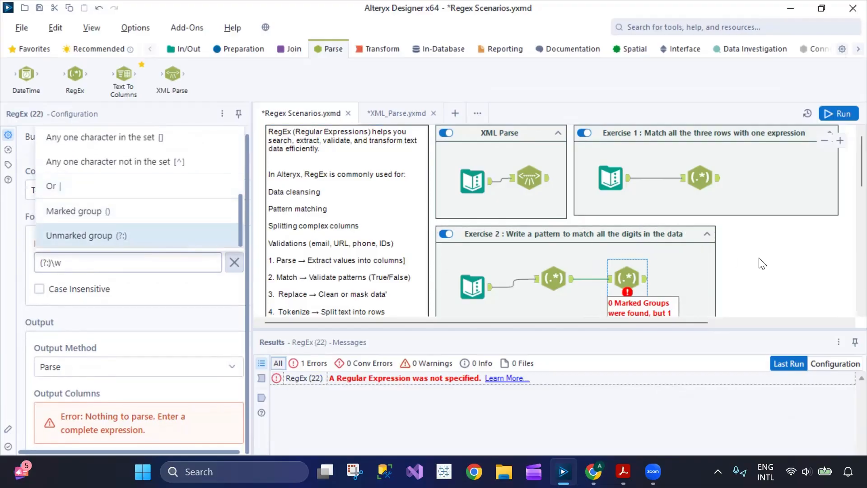
click(750, 258)
Set the second RegEx tool's output method to Tokenize, turn on case-insensitive matching, run the workflow and view its output.
click(629, 288)
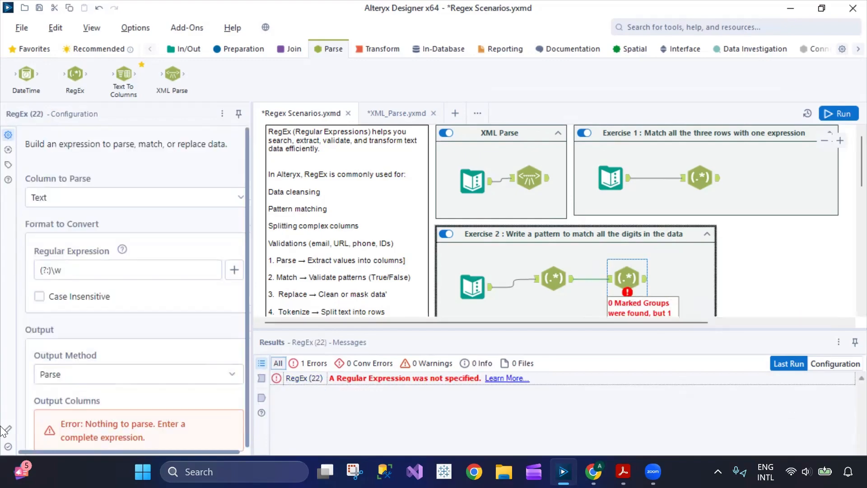
click(134, 375)
click(77, 305)
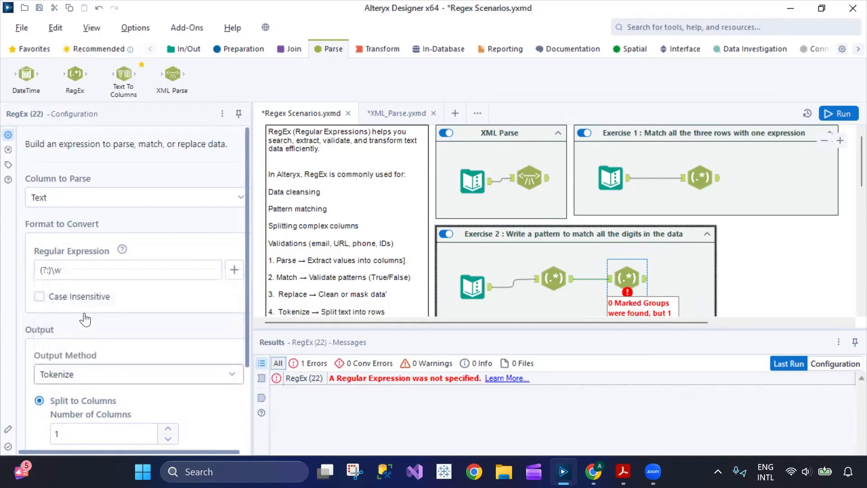
click(163, 306)
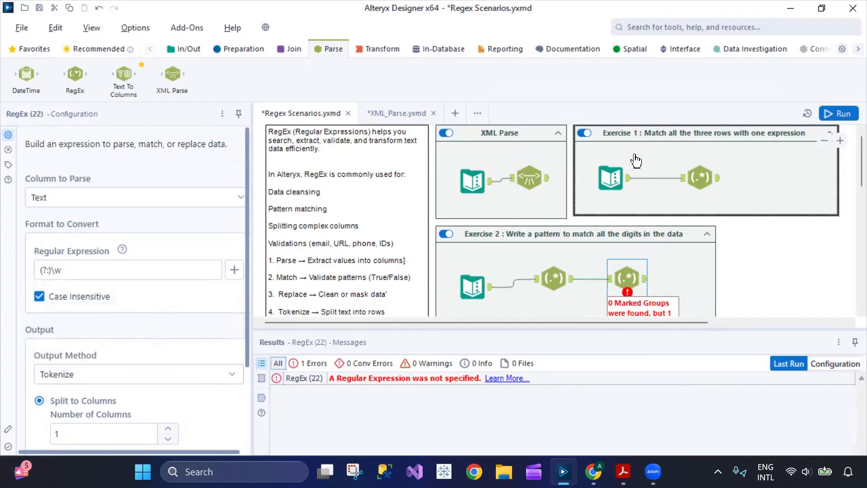
click(831, 114)
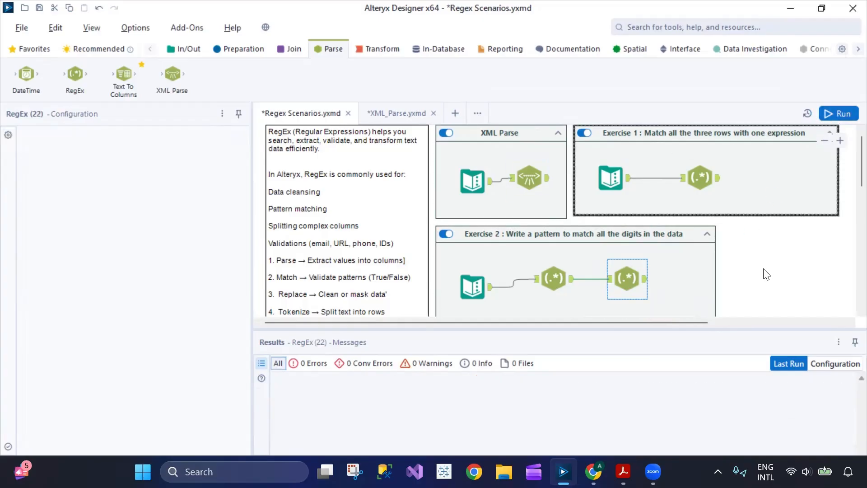
click(643, 282)
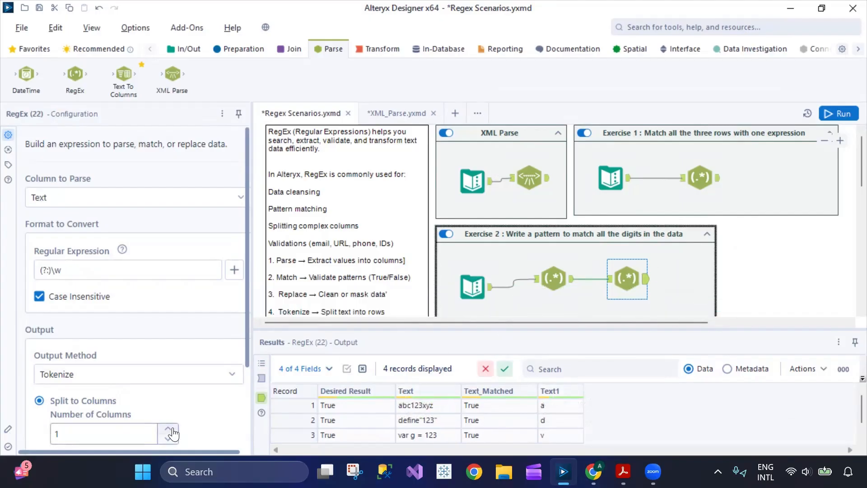
Browse the expression tokens and compare the settings and output of the XML Parse tool and the RegEx tools in Exercises 1 and 2.
click(233, 269)
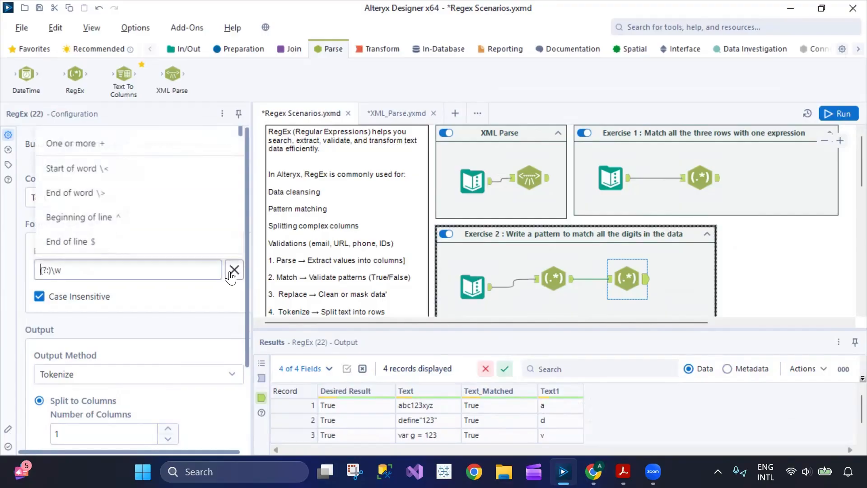
scroll(151, 233, down, 5)
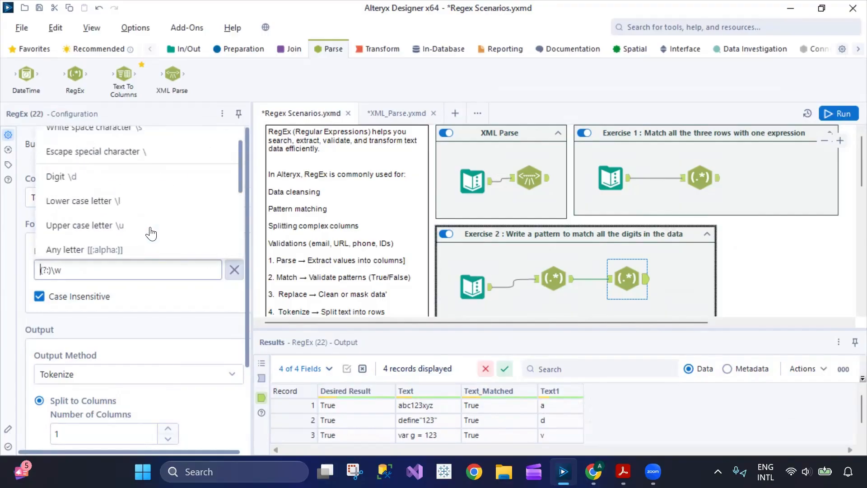
click(540, 178)
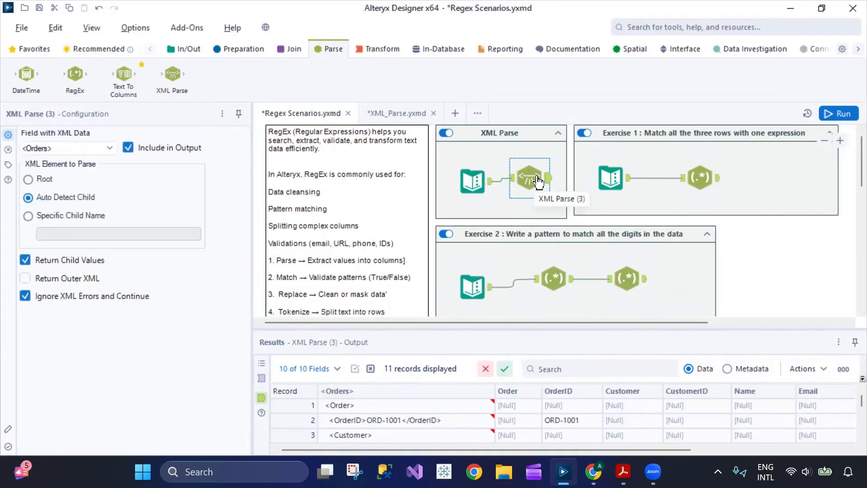
click(699, 177)
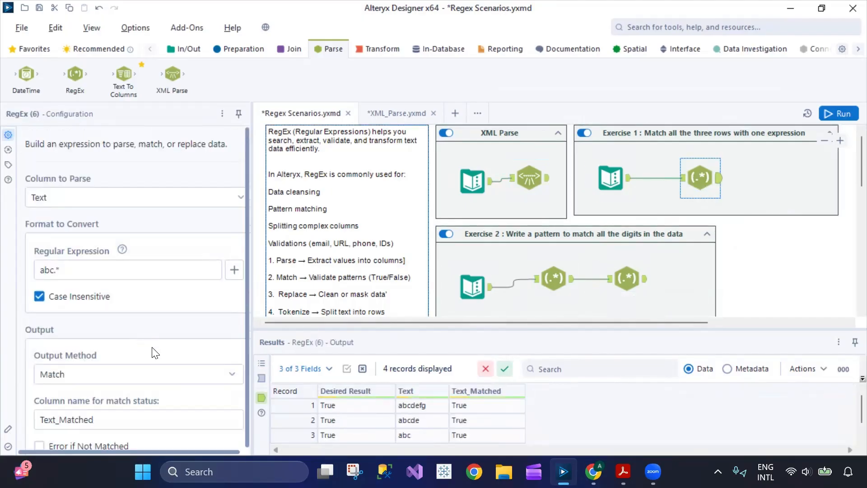
click(549, 282)
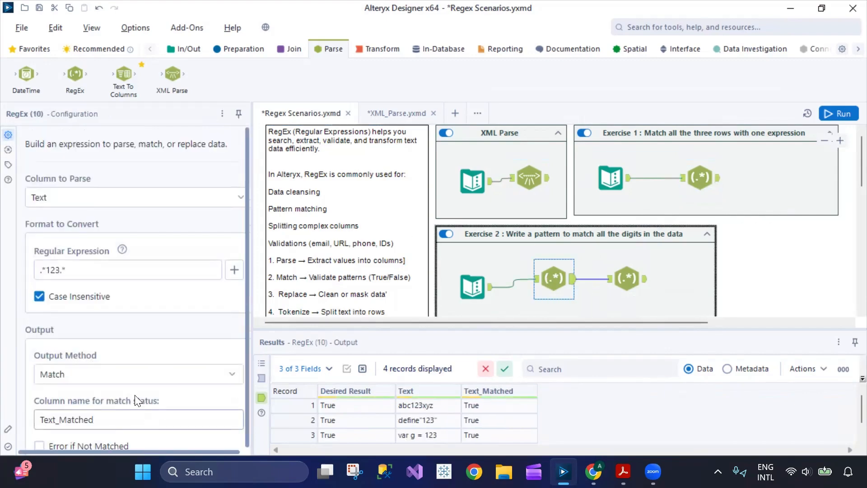
click(627, 280)
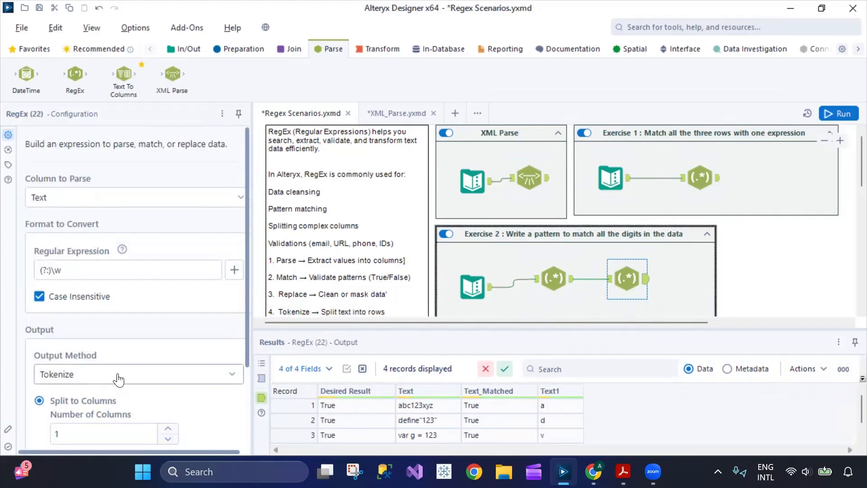
Set the second RegEx tool's output method to Parse, replace its expression with 123, and turn off case-insensitive matching.
click(120, 376)
click(121, 335)
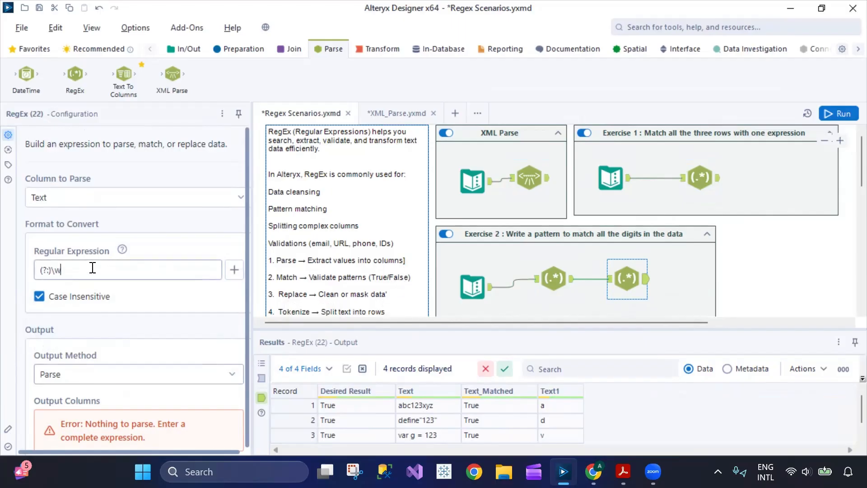
drag(90, 270, 33, 277)
text(123)
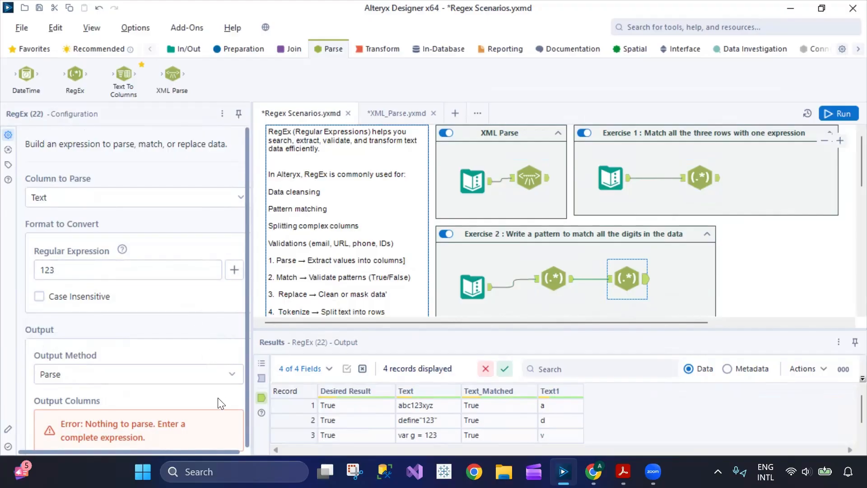
click(762, 270)
click(627, 278)
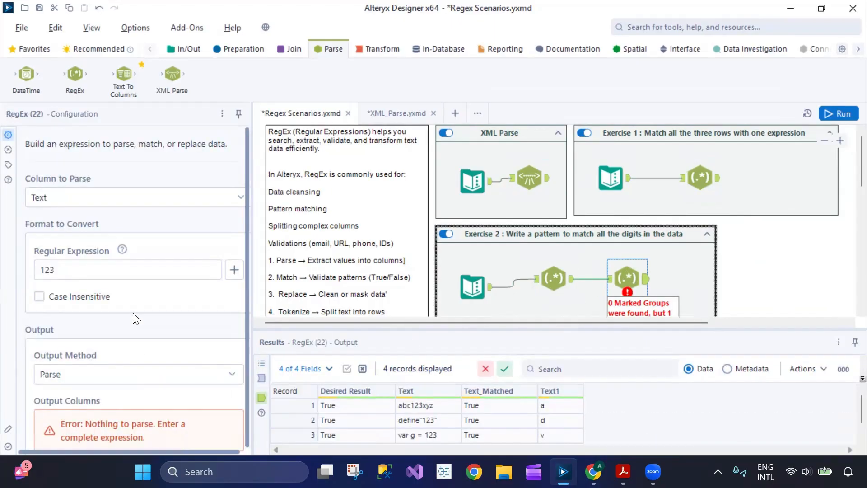
Change the second RegEx tool's expression in Exercise 2 to "123" enclosed in double quotes and apply it.
click(42, 270)
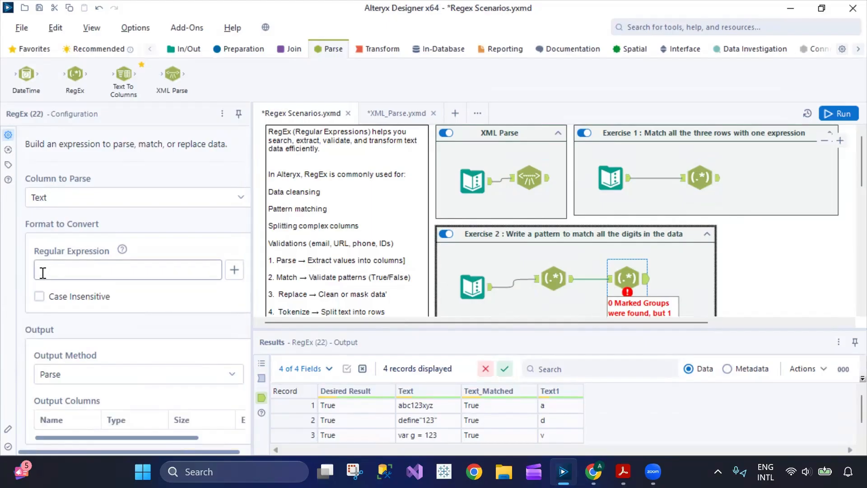
text(^)
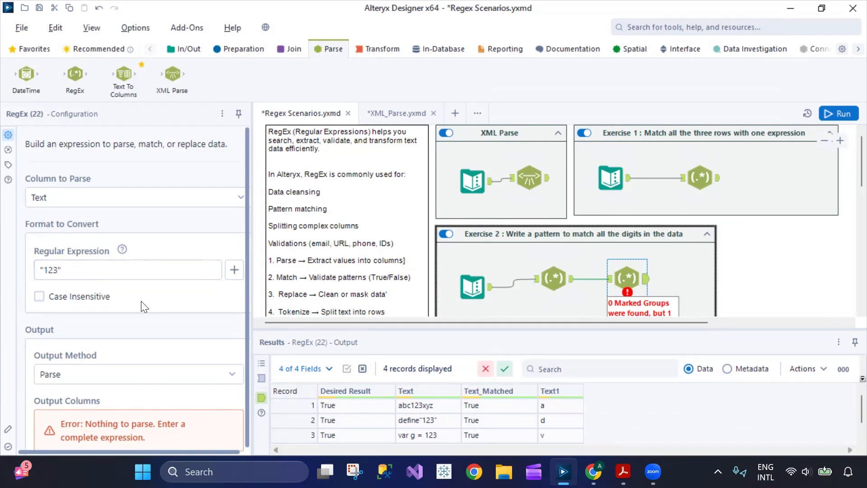
click(795, 283)
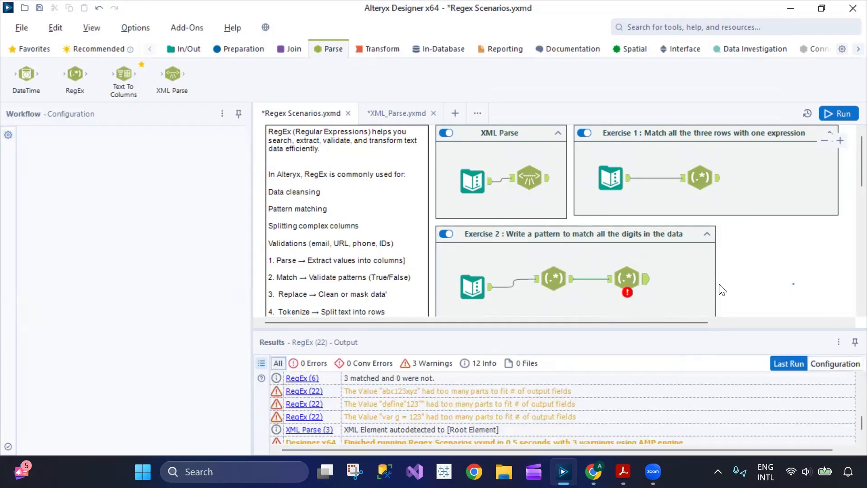
click(630, 282)
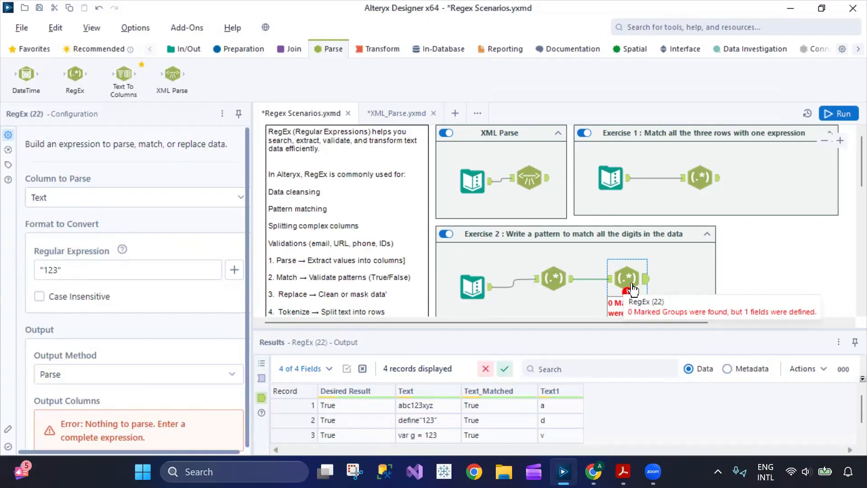
Try the expression *'123' with single quotes in Exercise 2's second RegEx tool and apply it.
drag(113, 272, 7, 282)
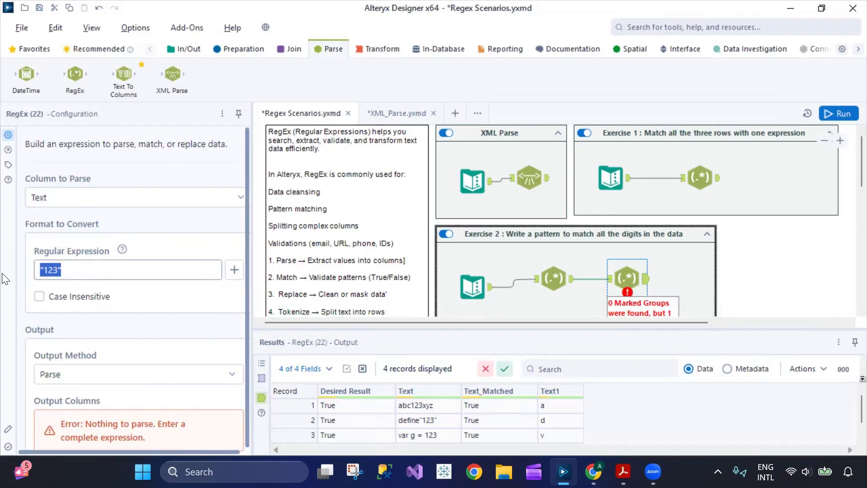
key(End)
key(BackSpace)
key(BackSpace)
key(BackSpace)
key(BackSpace)
key(BackSpace)
text(')
click(768, 286)
key(ctrl+r)
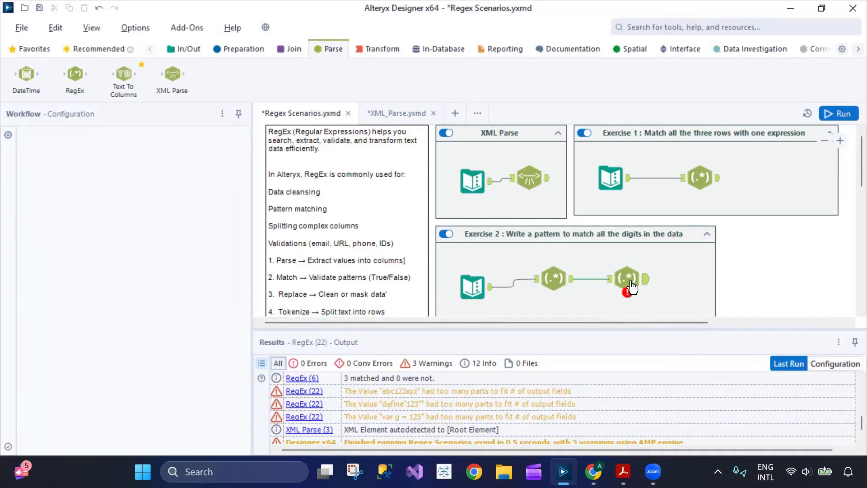
Set the second RegEx tool's output method to Tokenize and apply the change.
click(630, 286)
scroll(152, 377, down, 1)
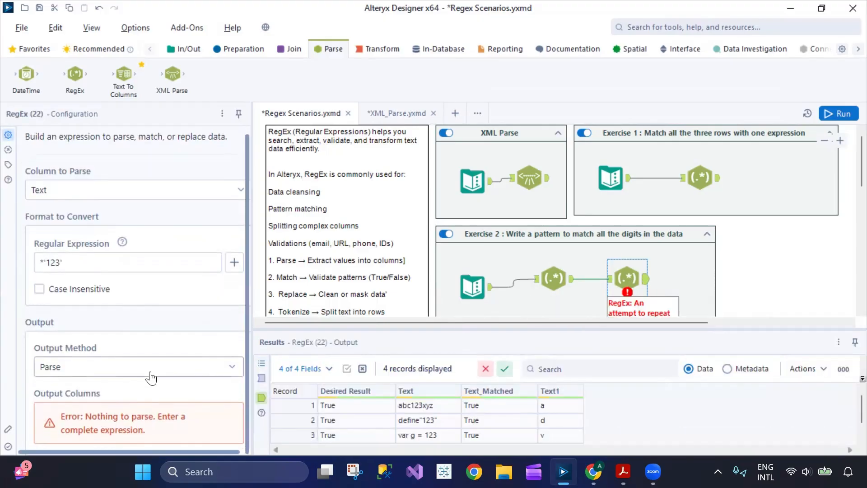
click(152, 377)
click(104, 297)
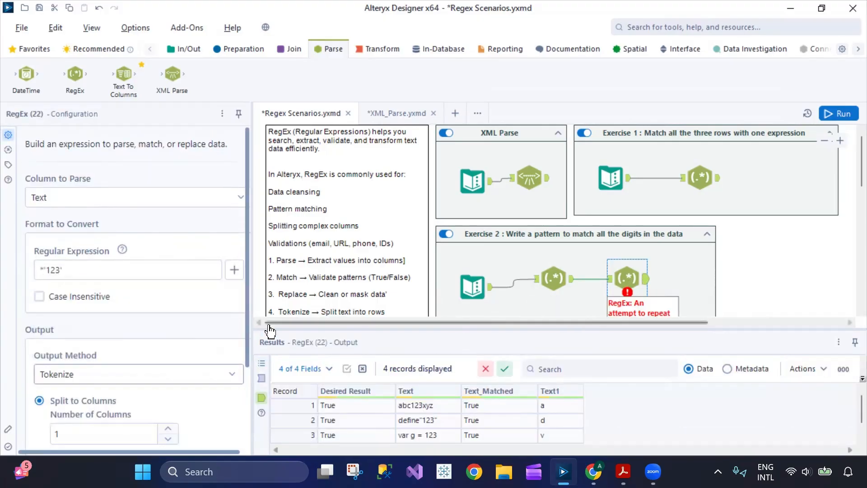
key(ctrl+r)
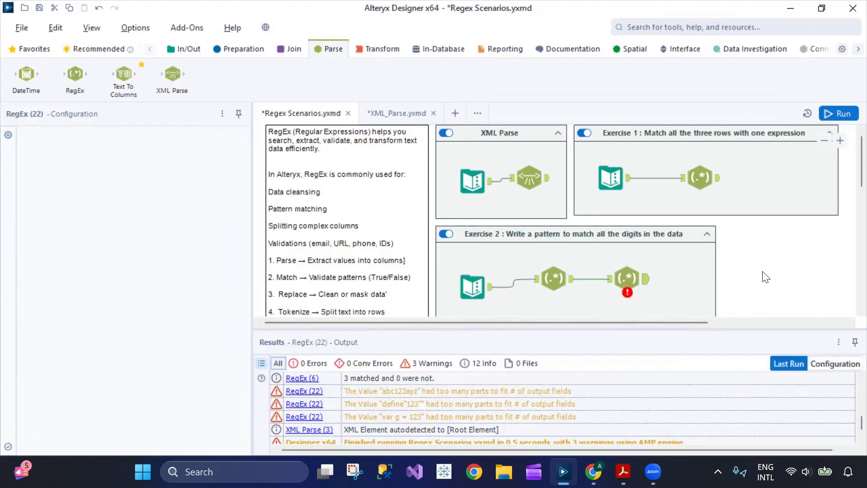
click(766, 277)
Replace the second RegEx tool's expression with the predefined entire word token, \<\w+\>.
click(627, 278)
click(132, 268)
drag(132, 268, 2, 267)
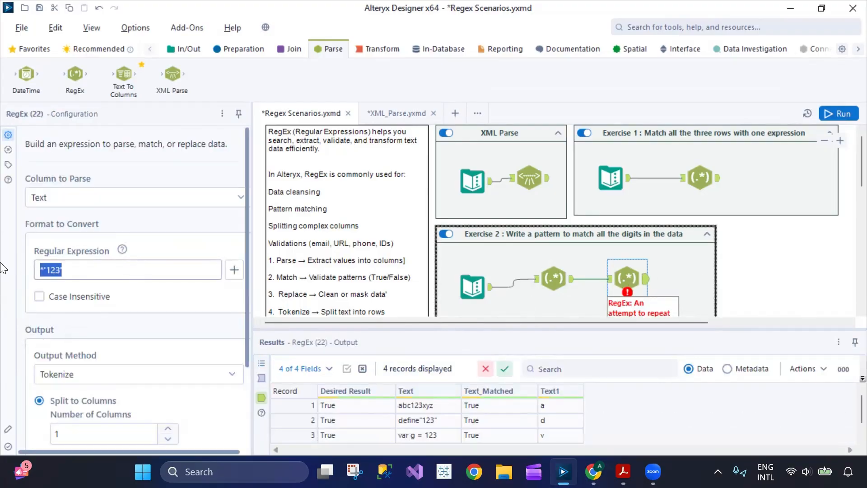
key(BackSpace)
click(234, 269)
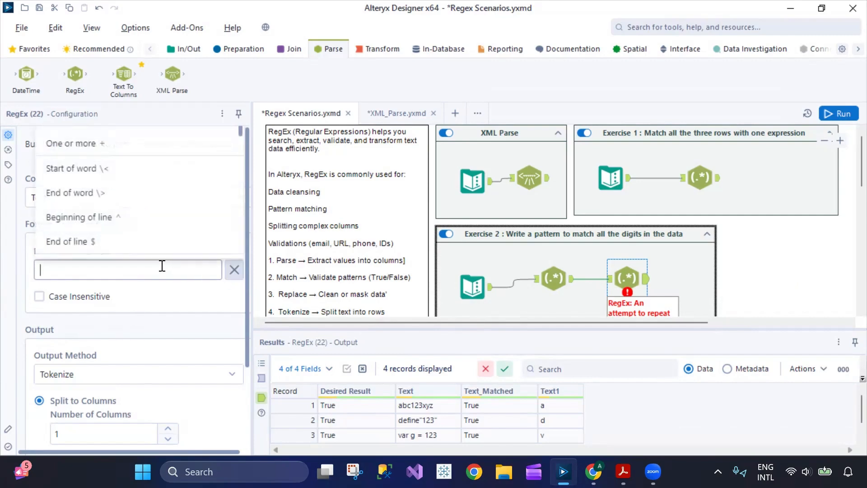
scroll(131, 187, down, 3)
scroll(133, 194, down, 3)
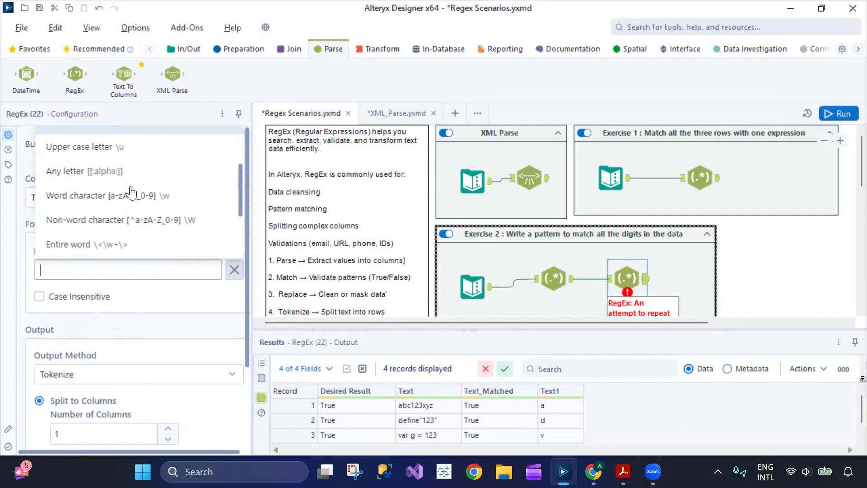
scroll(140, 188, up, 3)
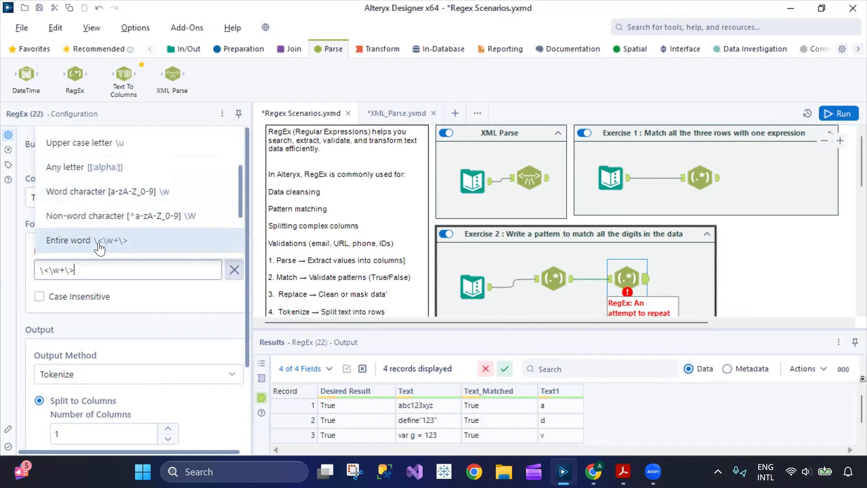
click(145, 309)
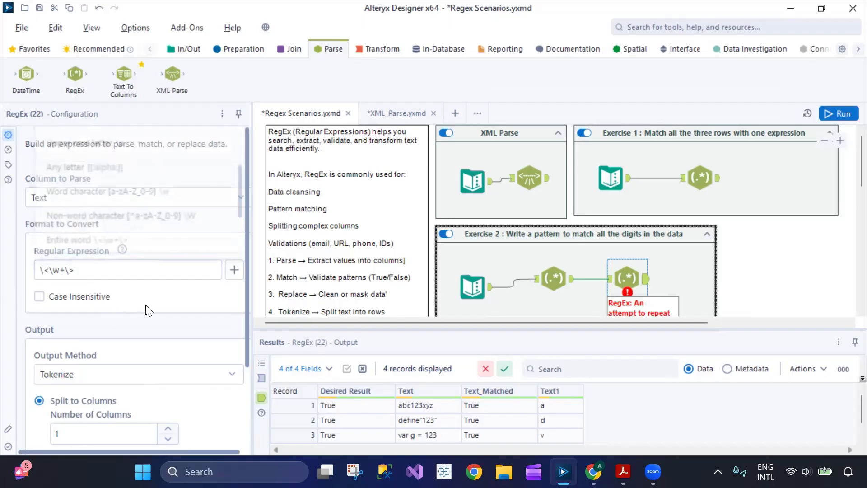
Apply the new expression, run the workflow and view the second RegEx tool's output in Exercise 2.
click(784, 275)
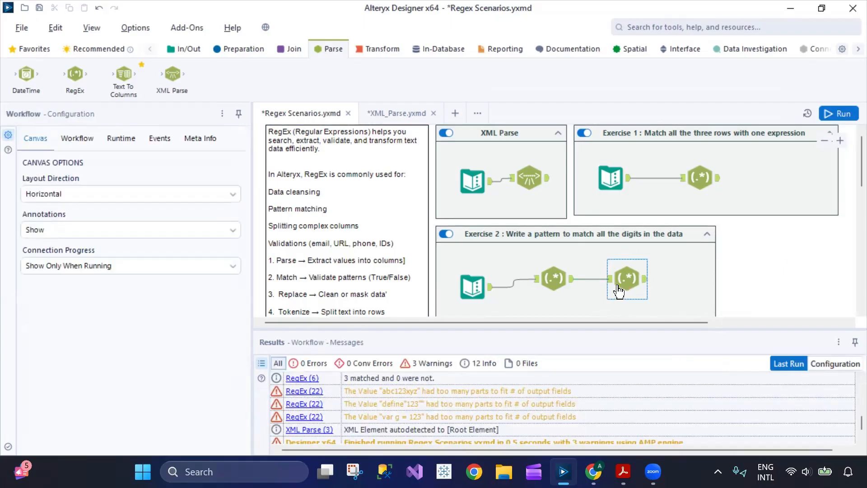
click(831, 114)
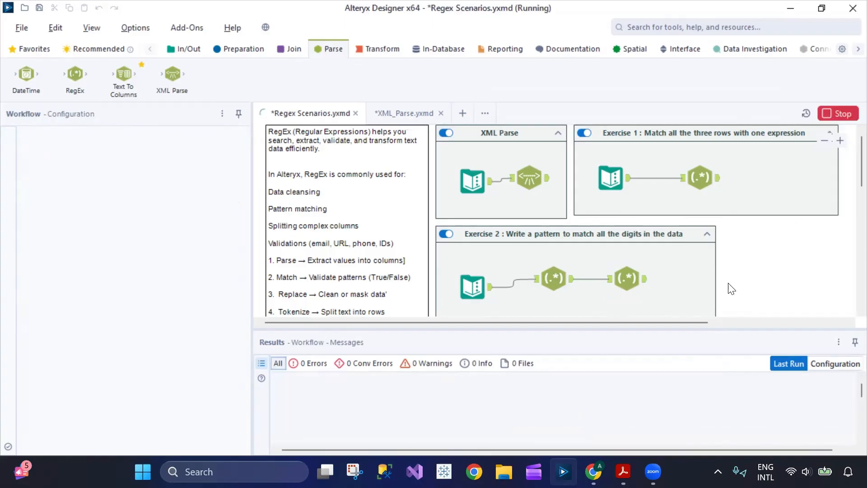
click(627, 277)
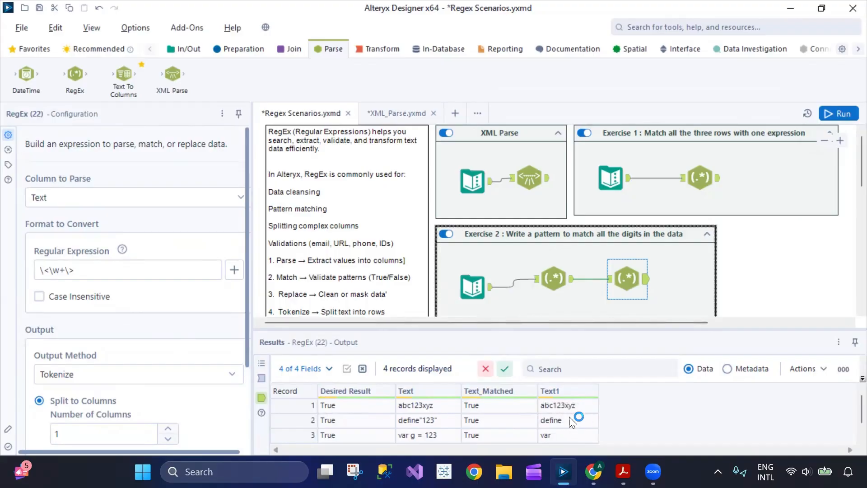
scroll(569, 432, down, 1)
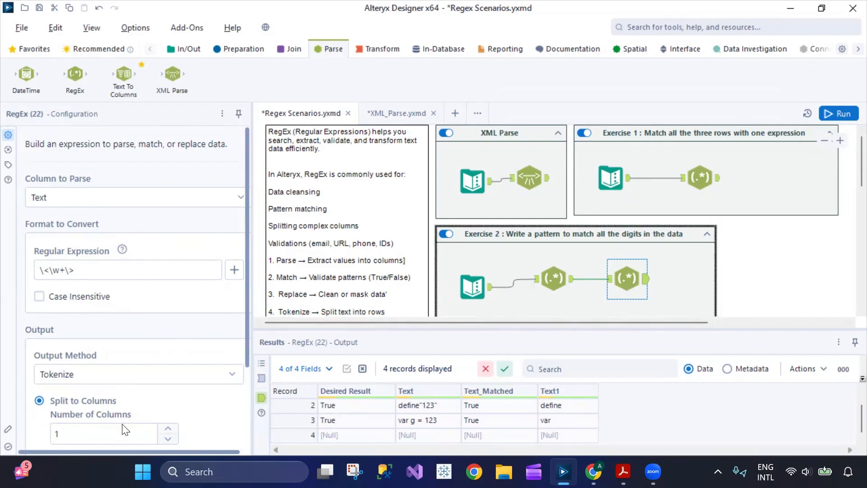
Split the tokenized text into 3 columns, rerun the workflow and check the output rows.
click(168, 429)
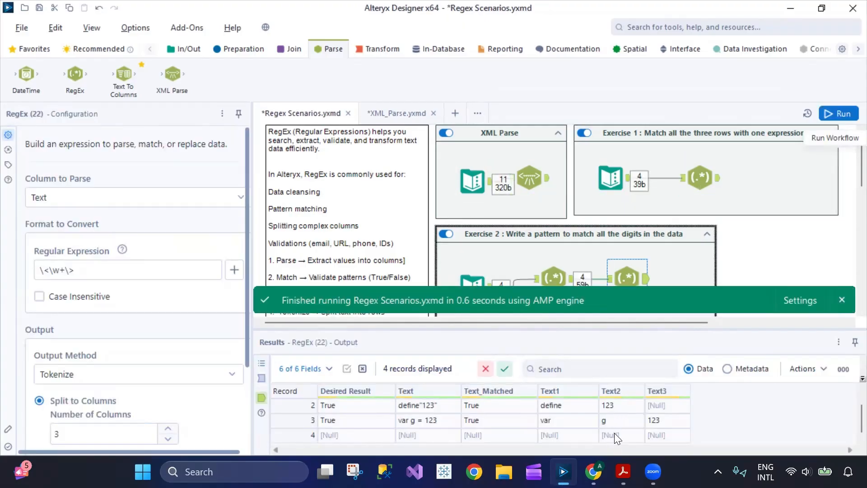
scroll(614, 433, up, 1)
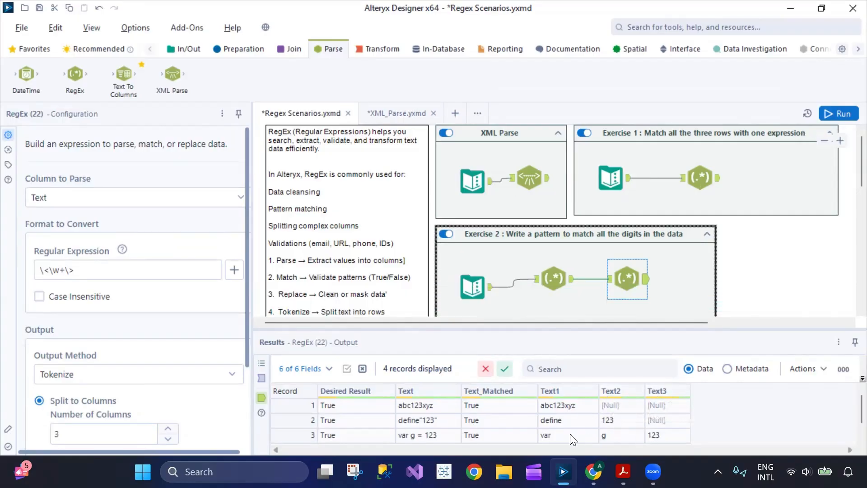
scroll(629, 424, down, 1)
scroll(630, 425, up, 1)
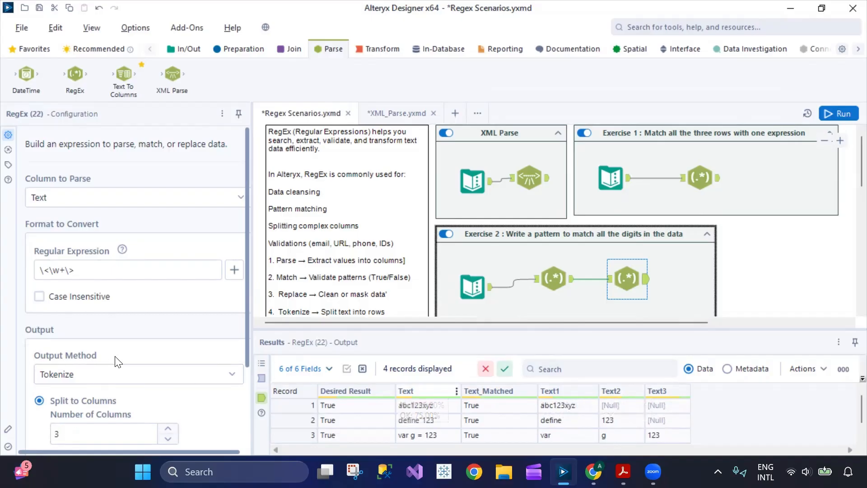
Browse the predefined expression tokens and turn on case-insensitive matching, keeping the entire word expression.
click(234, 270)
scroll(157, 207, down, 1)
scroll(156, 181, down, 3)
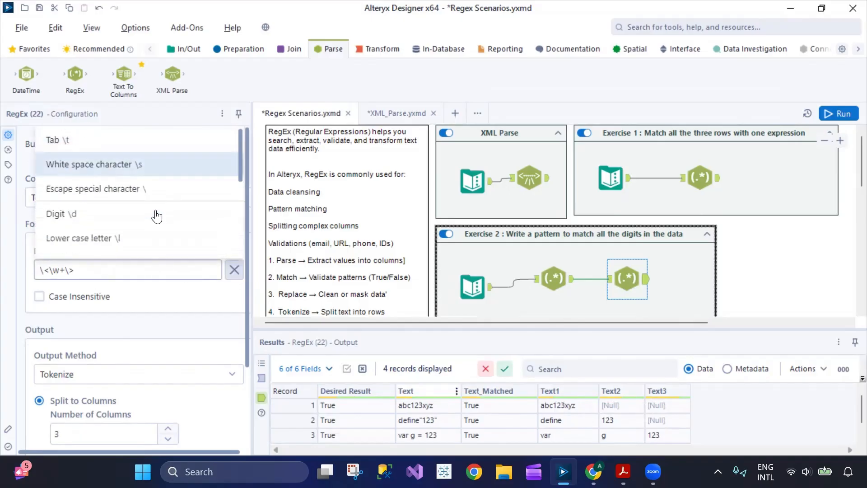
scroll(159, 245, down, 3)
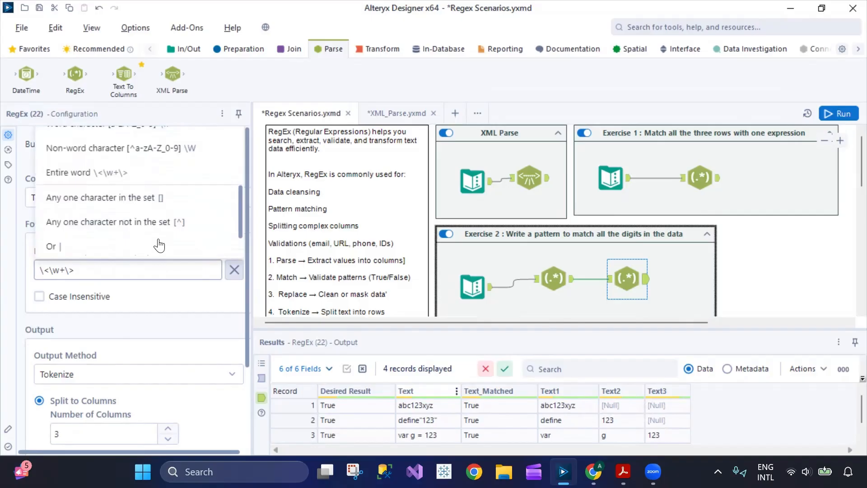
scroll(131, 218, up, 2)
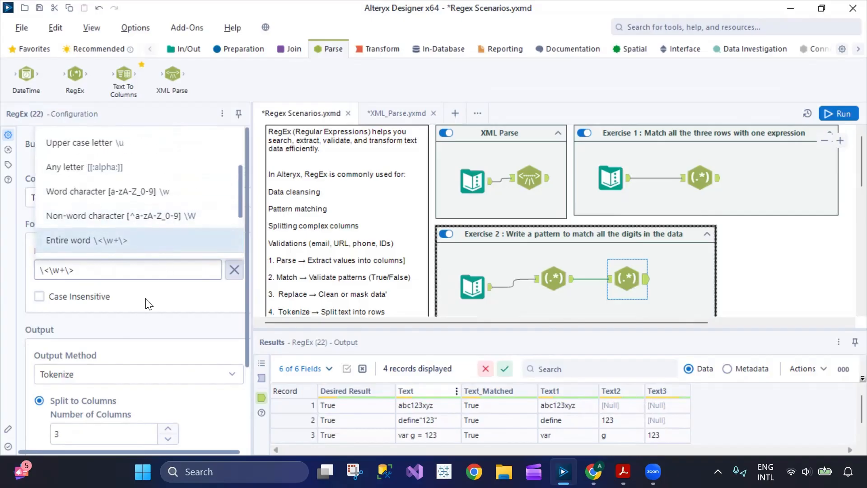
click(174, 304)
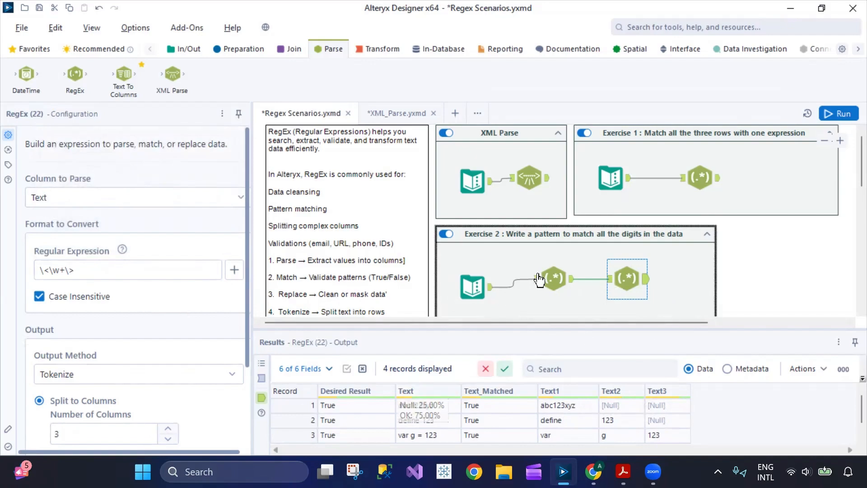
Examine the second RegEx tool's Tokenize options and output metadata, and look over the remaining exercises on the canvas.
scroll(137, 352, down, 3)
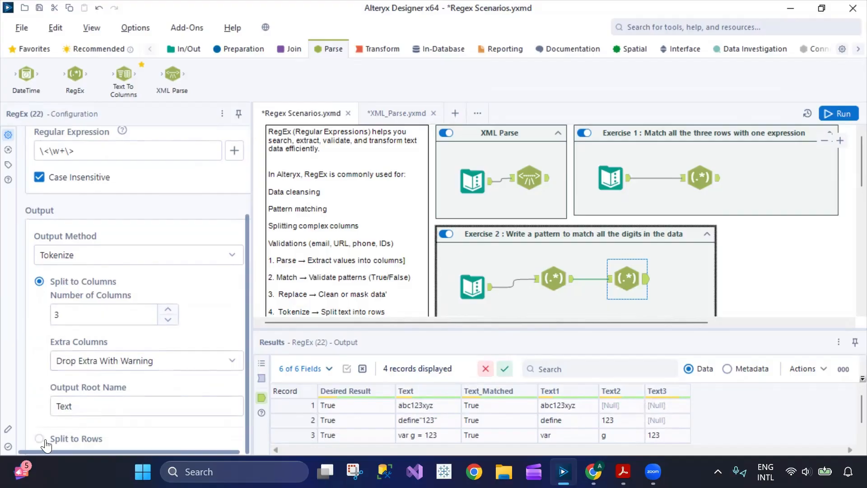
scroll(73, 334, up, 3)
scroll(75, 333, down, 3)
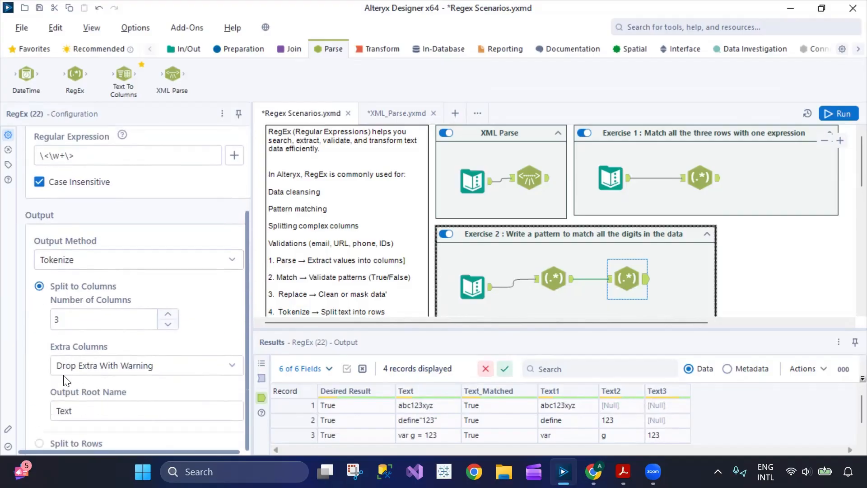
click(728, 369)
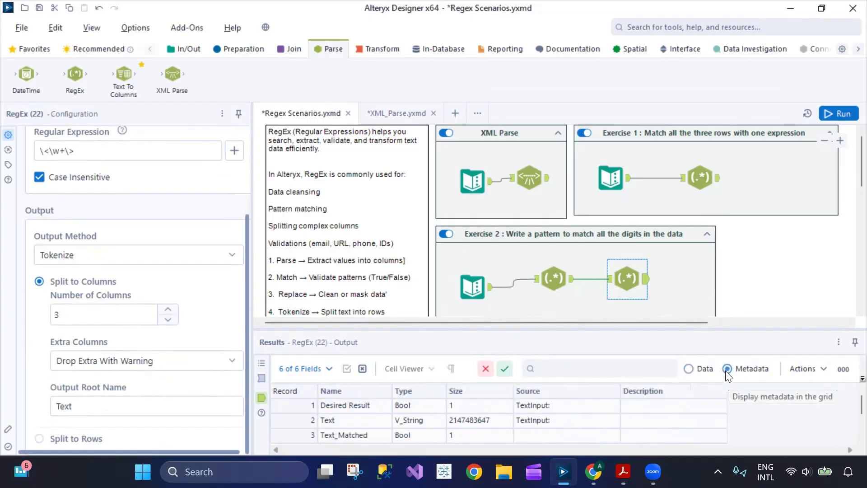
click(688, 369)
scroll(739, 254, down, 3)
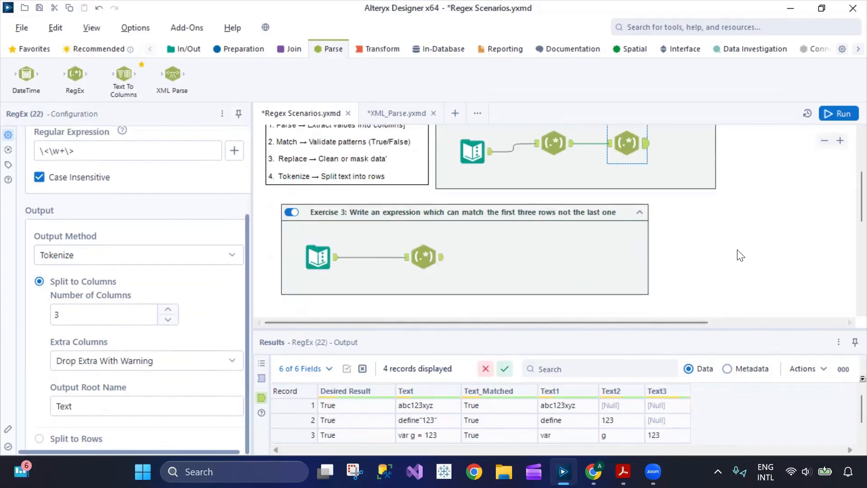
scroll(738, 256, up, 5)
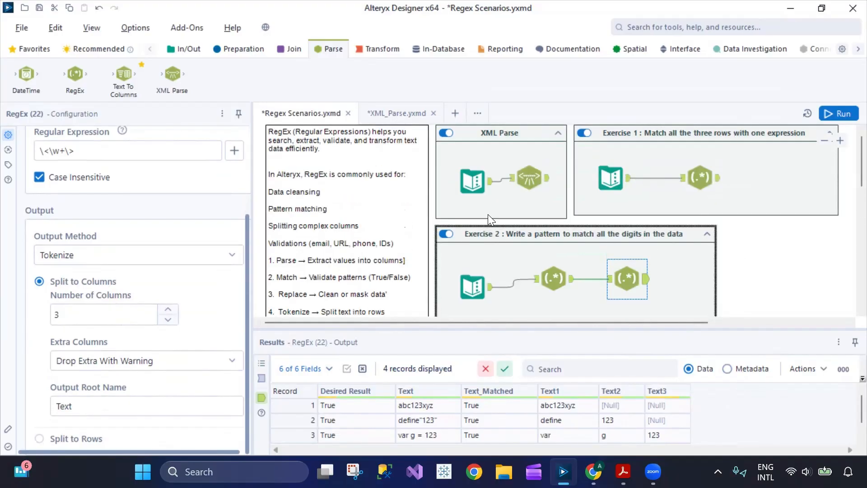
Look through the XML Parse tool examples in XML_Parse.yxmd and compare them with the Regex Scenarios workflow.
click(406, 114)
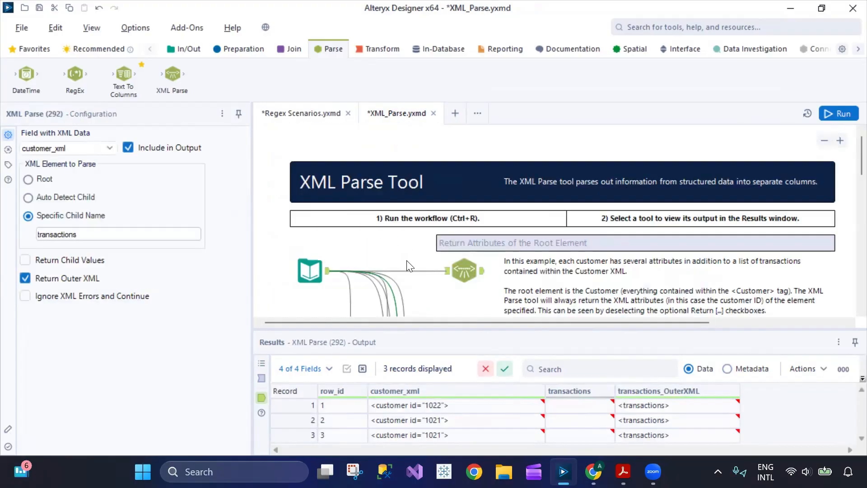
scroll(409, 266, down, 3)
scroll(428, 267, down, 4)
scroll(361, 181, up, 8)
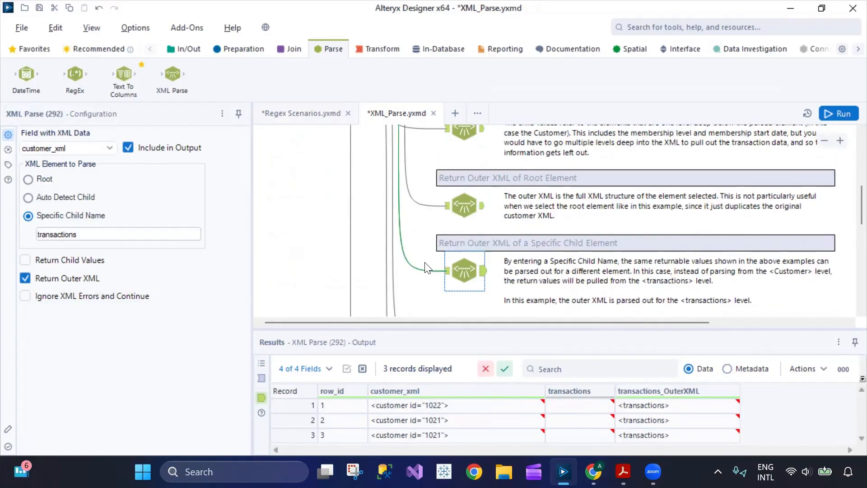
click(301, 113)
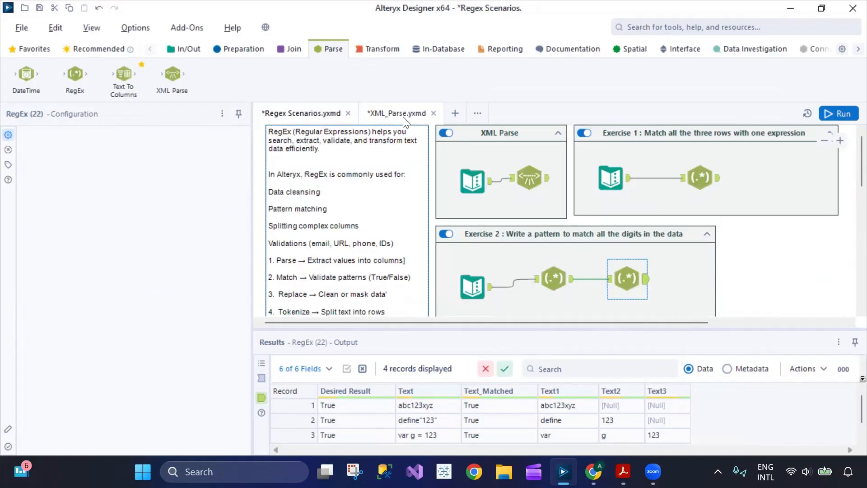
click(406, 117)
click(433, 113)
click(435, 261)
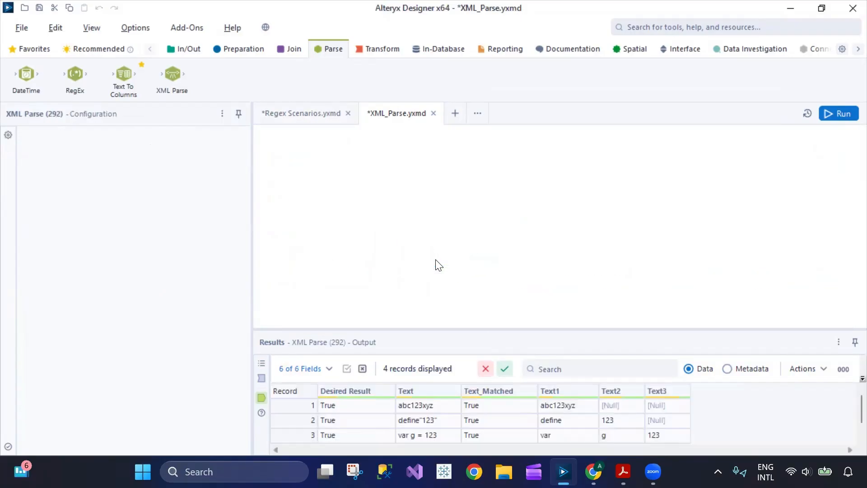